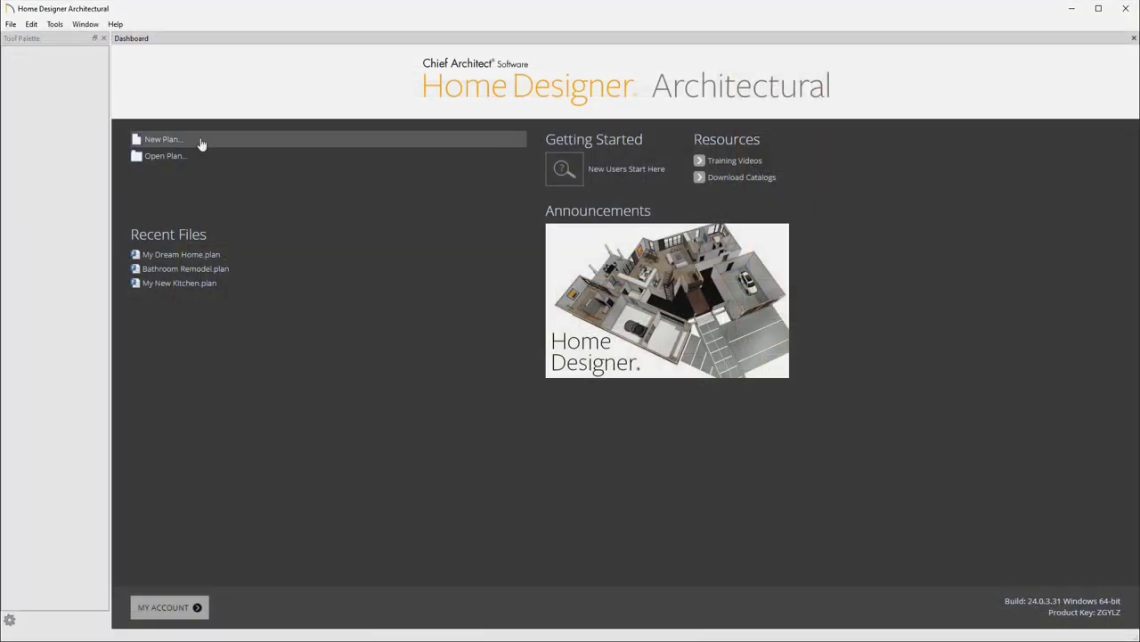
Step: Create a new plan in the Urban Chic/Contemporary style
{"action": "left_click", "coordinate": [202, 141]}
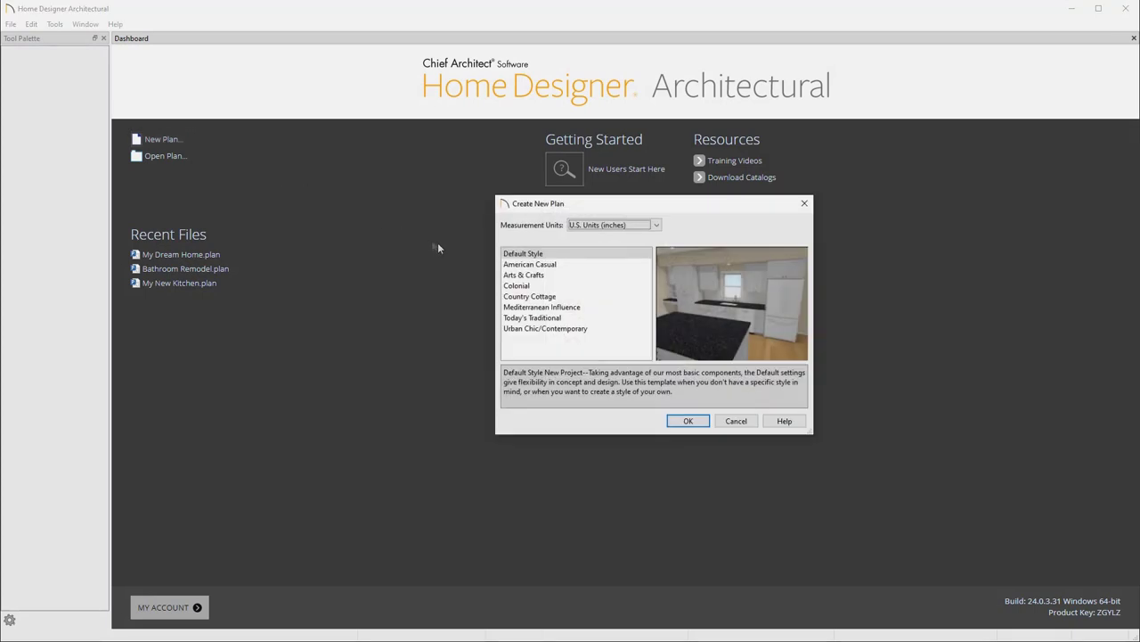
{"action": "left_click", "coordinate": [605, 331]}
{"action": "left_click", "coordinate": [686, 420]}
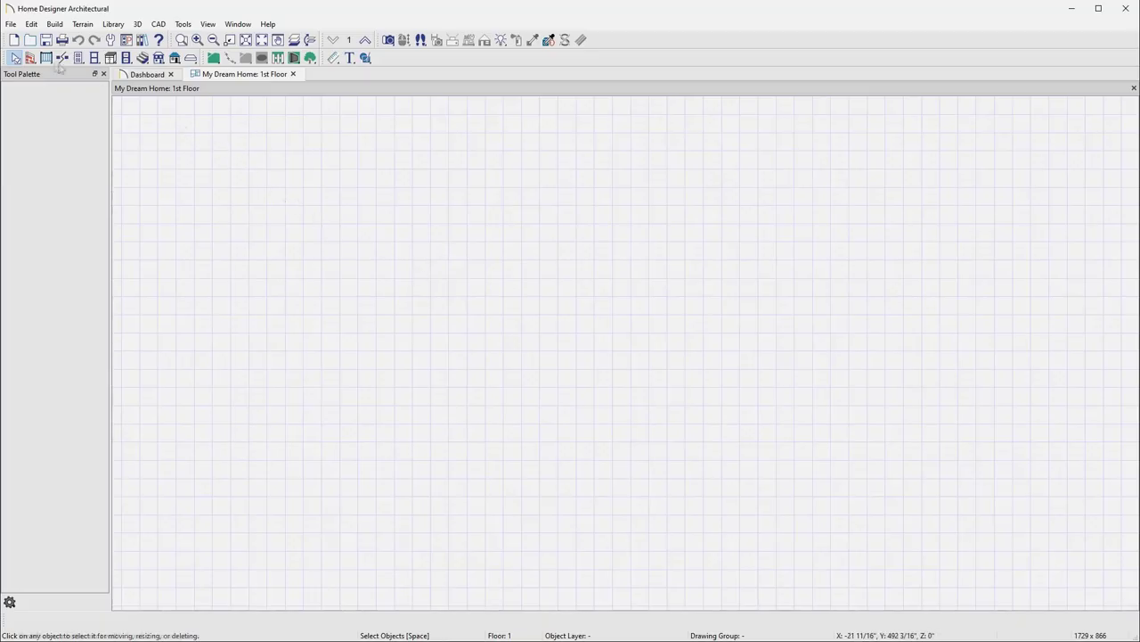
Step: Draw the L-shaped exterior wall outline, closing it with the left wall
{"action": "left_click", "coordinate": [30, 58]}
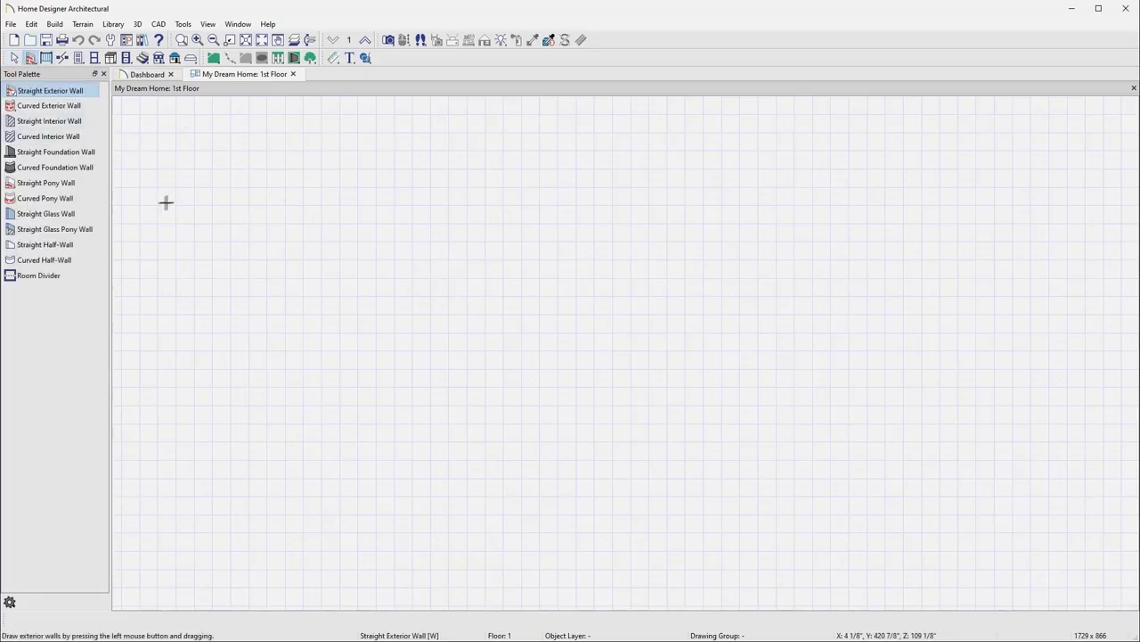
{"action": "left_click_drag", "start_coordinate": [166, 206], "coordinate": [1058, 582]}
{"action": "key", "text": "space"}
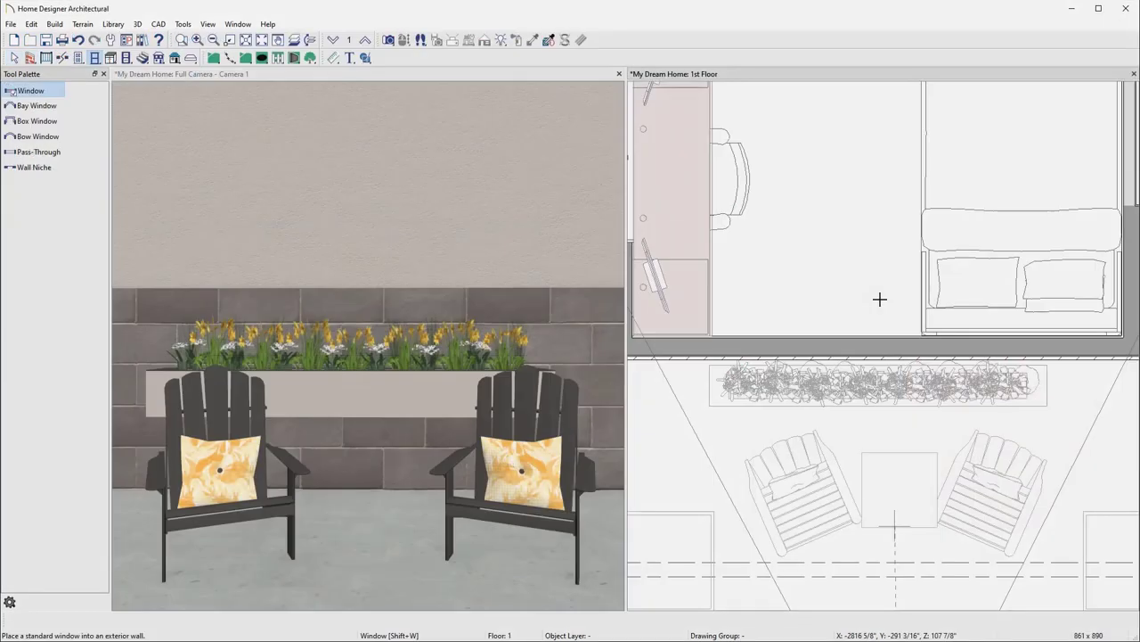
{"action": "left_click", "coordinate": [882, 345]}
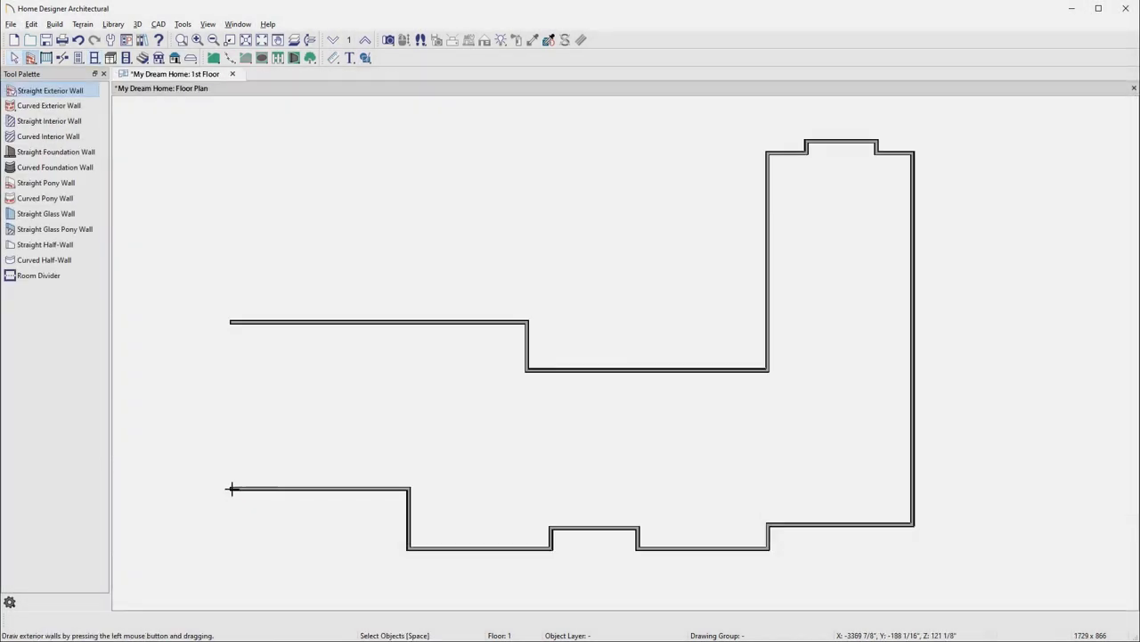
{"action": "left_click_drag", "start_coordinate": [231, 488], "coordinate": [230, 324]}
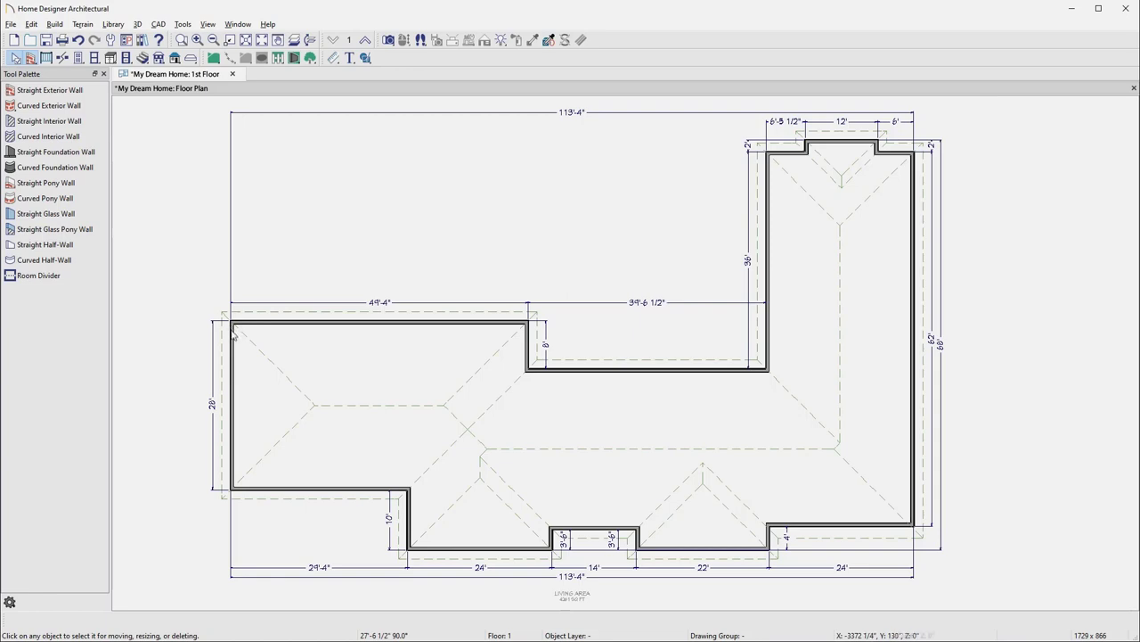
Step: Move the left exterior wall right and shorten the 24' bottom wall run to 14'
{"action": "left_click", "coordinate": [232, 344]}
{"action": "left_click_drag", "start_coordinate": [231, 344], "coordinate": [347, 351]}
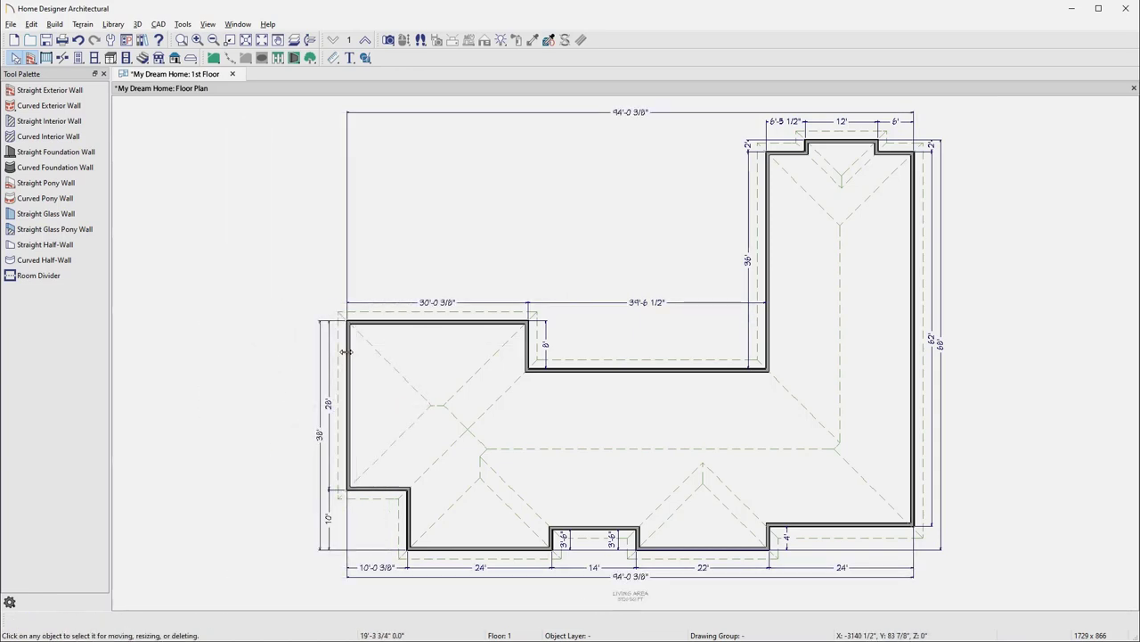
{"action": "left_click", "coordinate": [408, 509]}
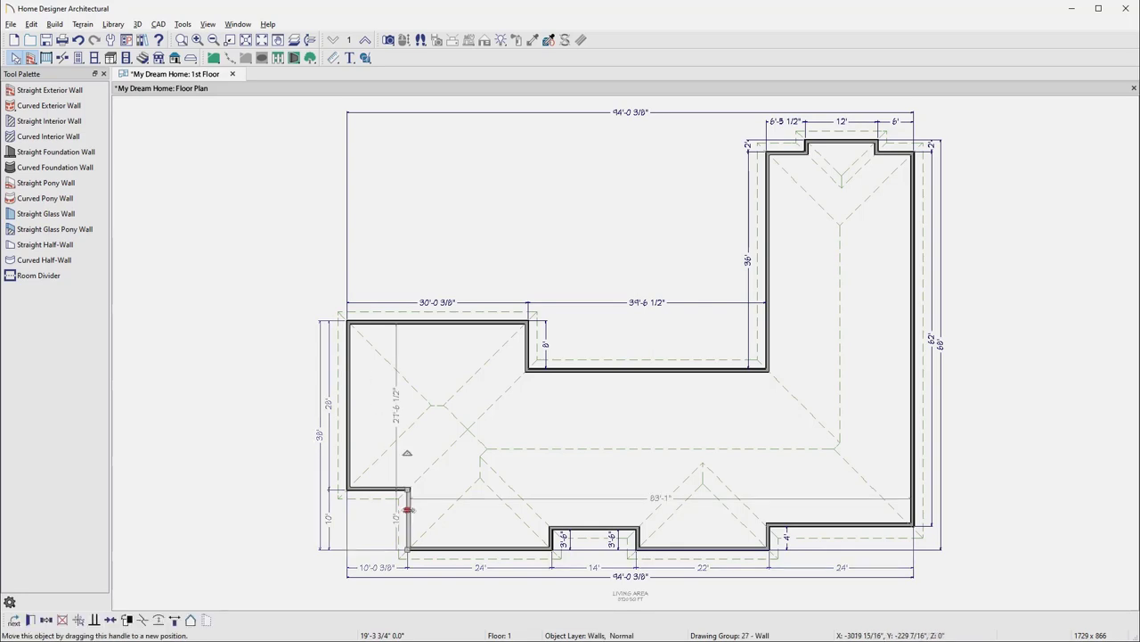
{"action": "left_click", "coordinate": [479, 567]}
{"action": "type", "text": "14'"}
{"action": "key", "text": "Return"}
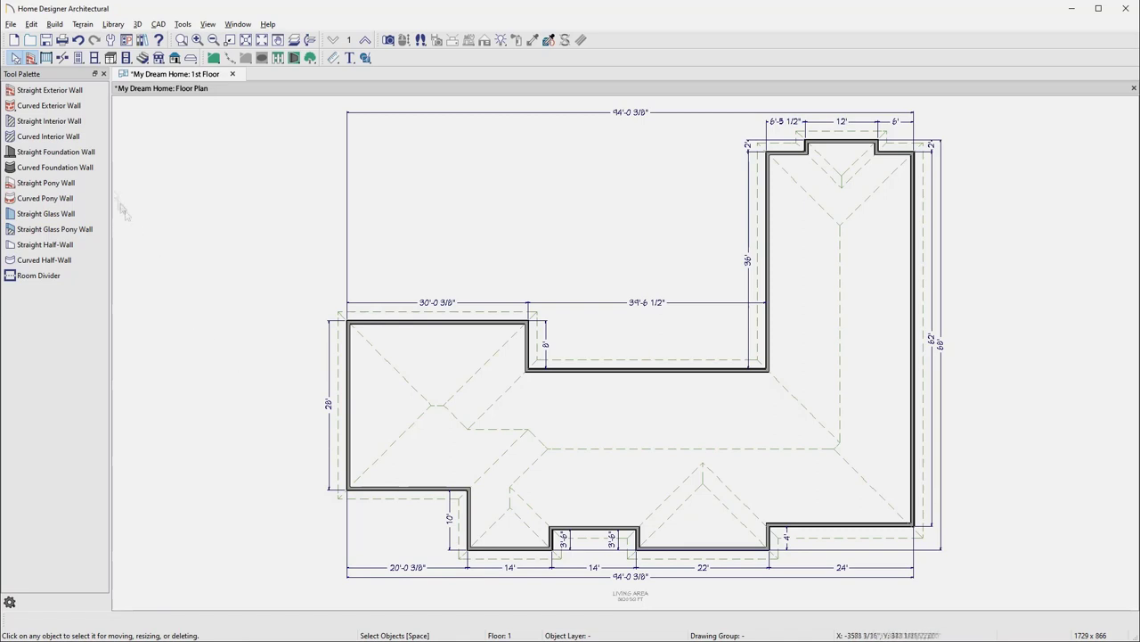
Step: Draw an interior wall up from the bottom exterior wall to divide the rooms
{"action": "left_click", "coordinate": [68, 125]}
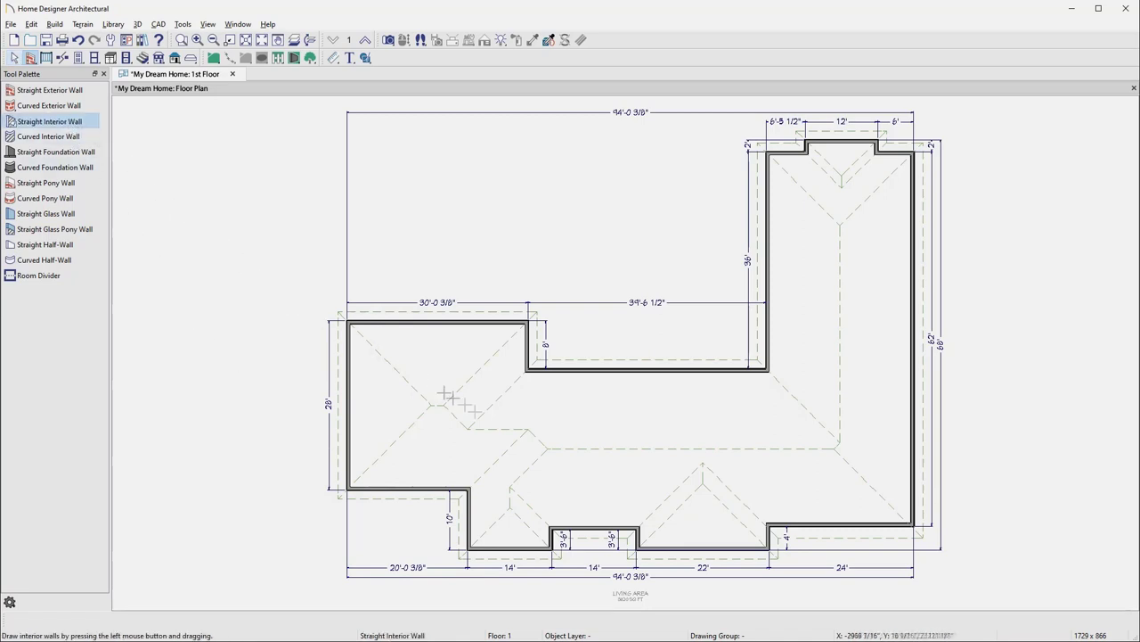
{"action": "left_click_drag", "start_coordinate": [768, 525], "coordinate": [768, 370]}
{"action": "key", "text": "space"}
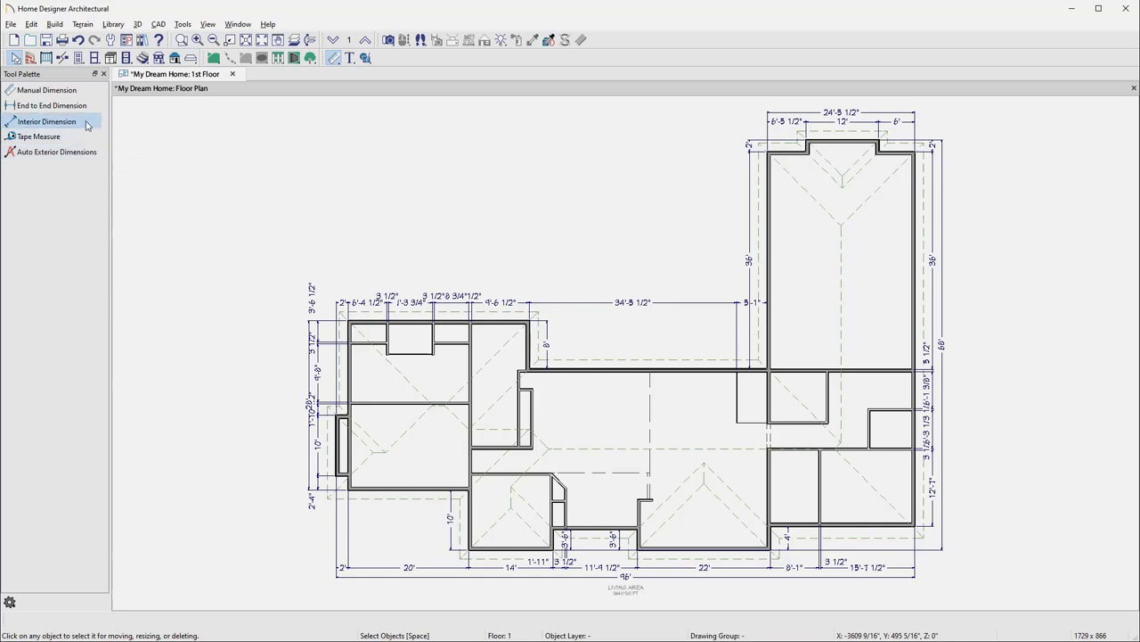
Step: Add an interior dimension line across the rooms showing widths like 14'-6 1/2" and 34'-1 3/4"
{"action": "left_click", "coordinate": [87, 123]}
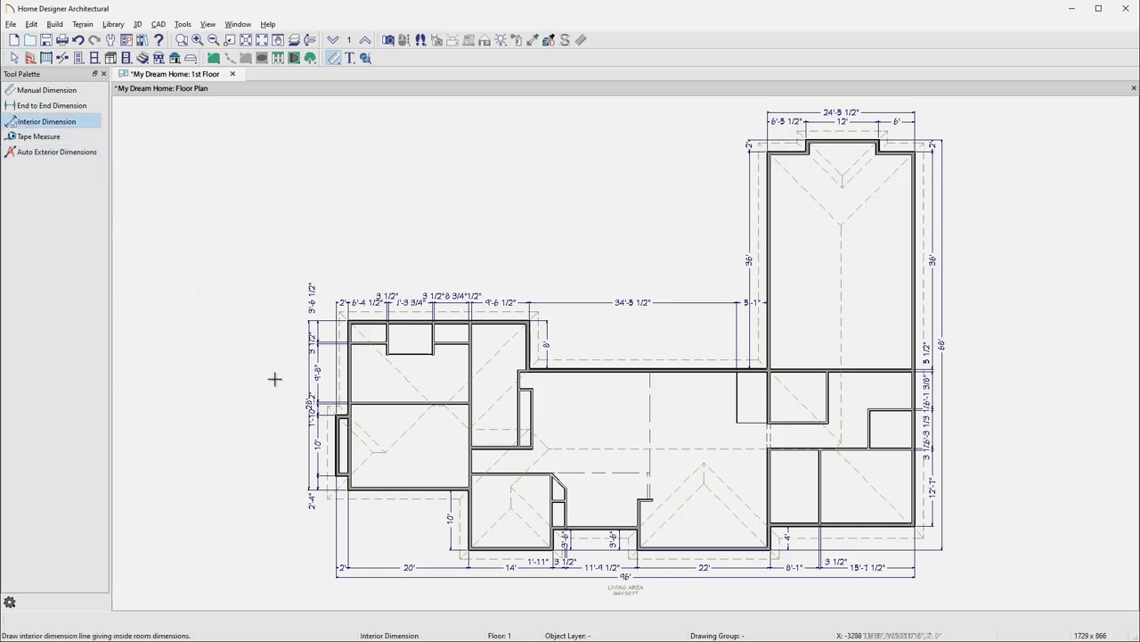
{"action": "left_click_drag", "start_coordinate": [276, 381], "coordinate": [1004, 387]}
{"action": "key", "text": "space"}
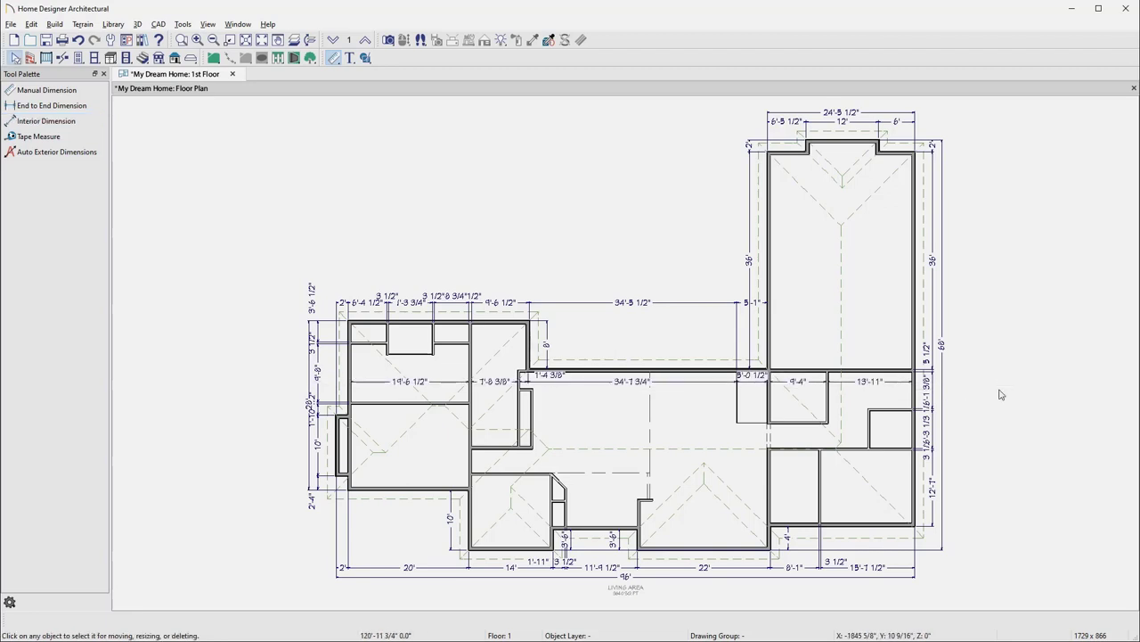
Step: Show the house in a Doll House View and orbit to look down into the rooms
{"action": "left_click", "coordinate": [388, 41]}
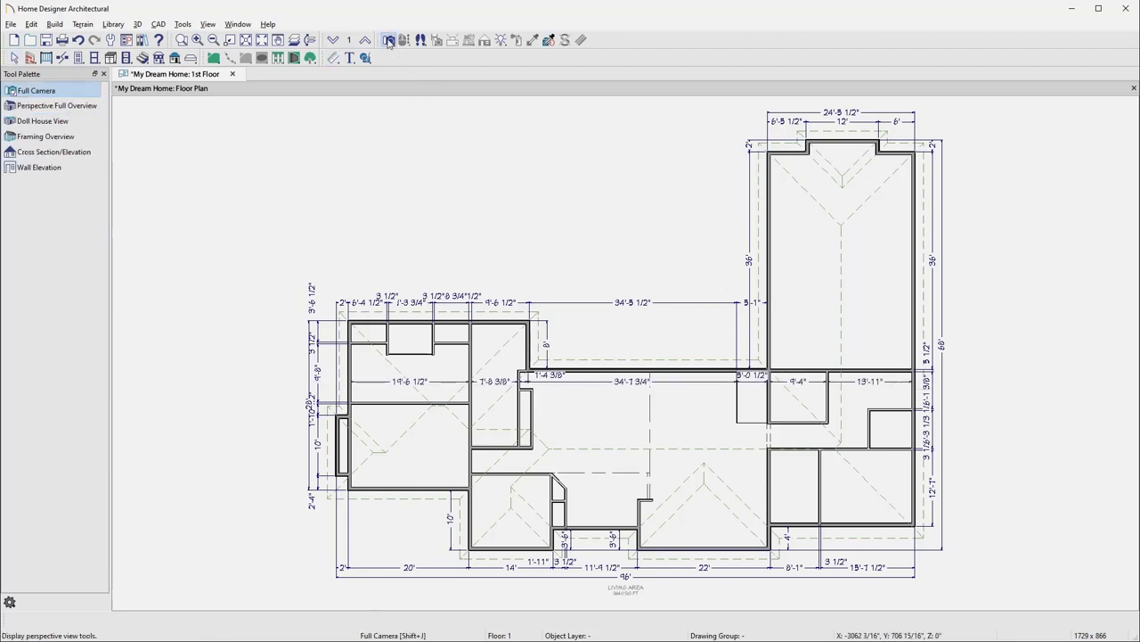
{"action": "left_click", "coordinate": [100, 121]}
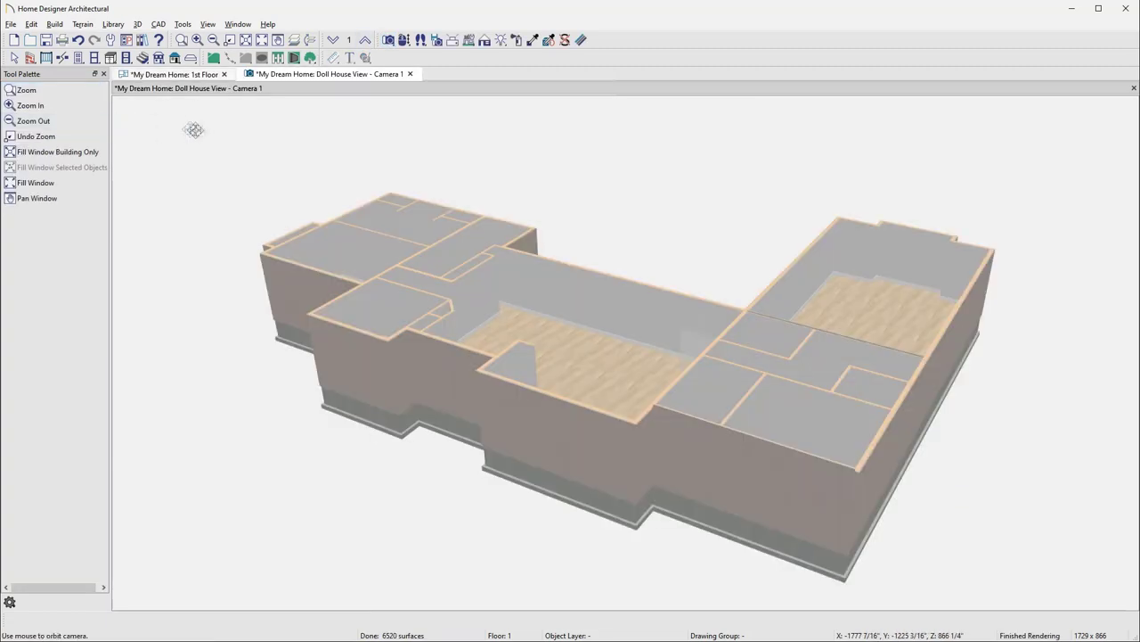
{"action": "left_click_drag", "start_coordinate": [331, 140], "coordinate": [402, 201]}
{"action": "key", "text": "space"}
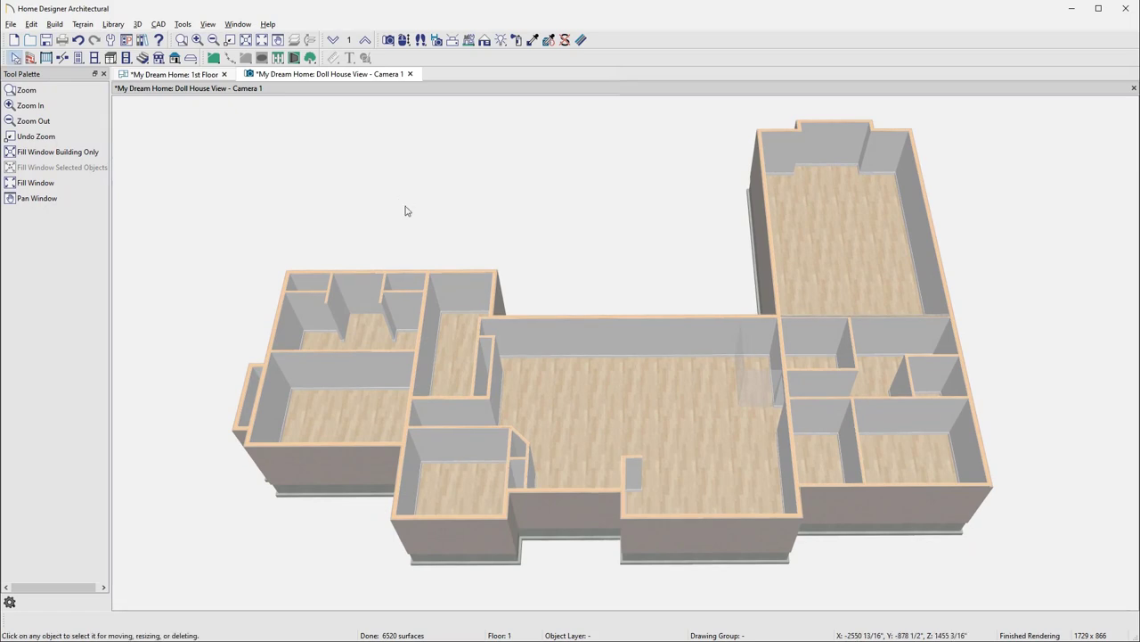
Step: Shift one right-wing interior wall right and move the horizontal interior wall down
{"action": "left_click", "coordinate": [860, 443]}
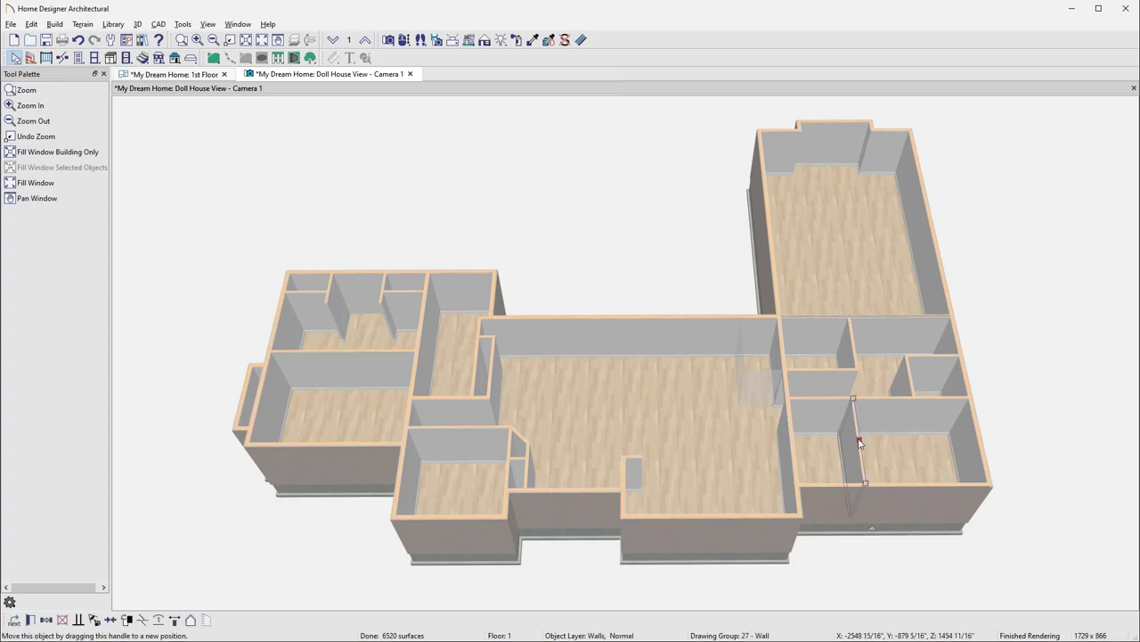
{"action": "left_click_drag", "start_coordinate": [860, 443], "coordinate": [891, 448]}
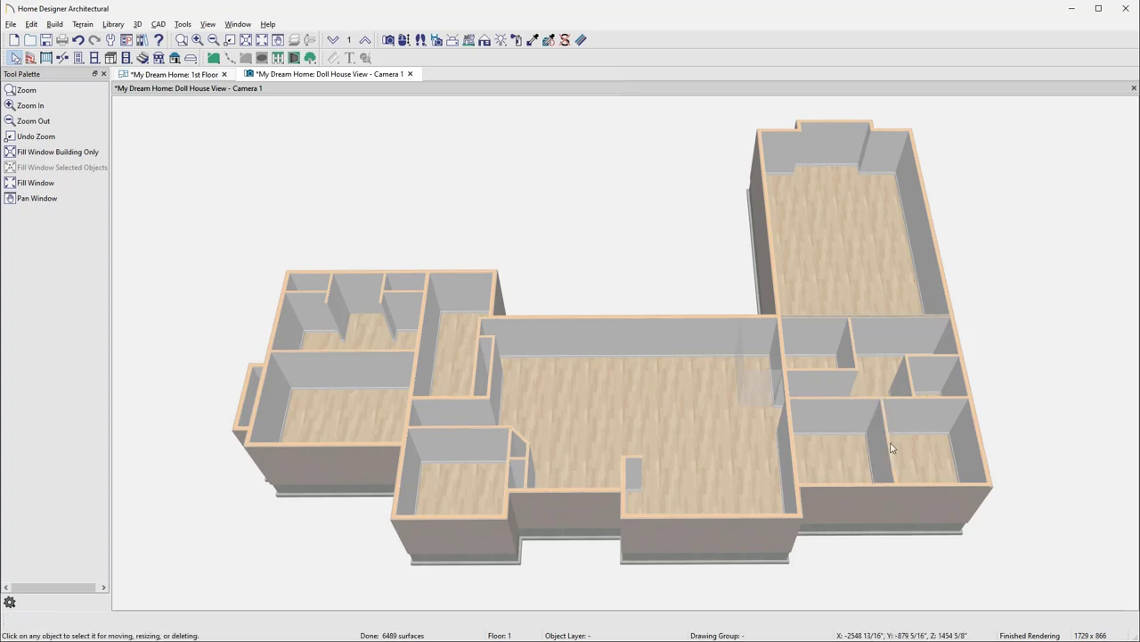
{"action": "left_click", "coordinate": [828, 398]}
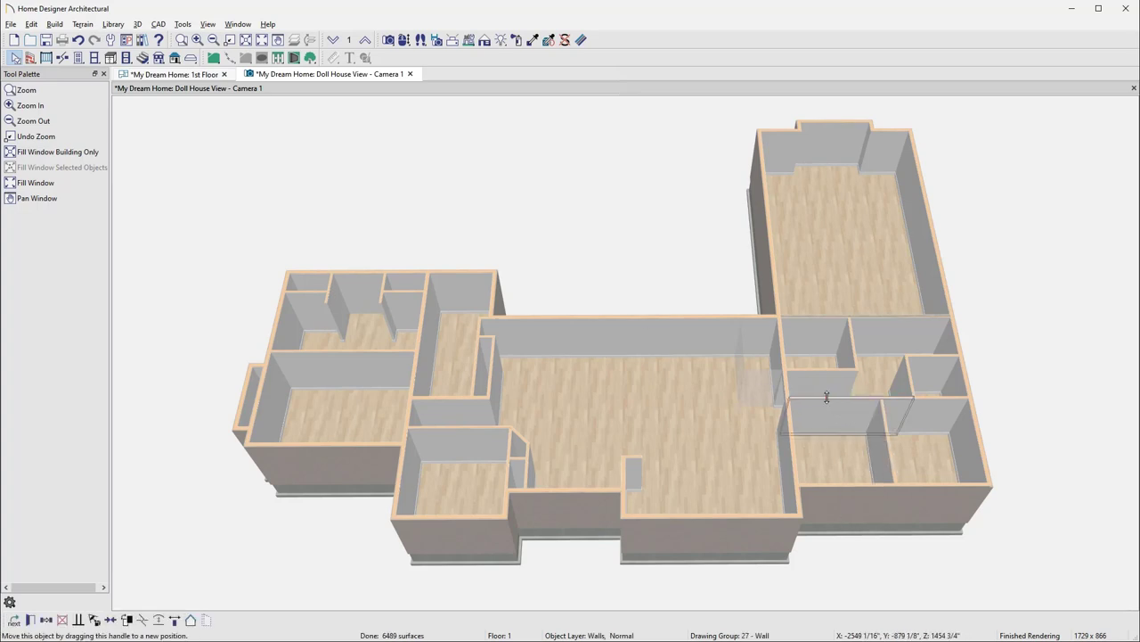
{"action": "left_click_drag", "start_coordinate": [827, 397], "coordinate": [831, 422]}
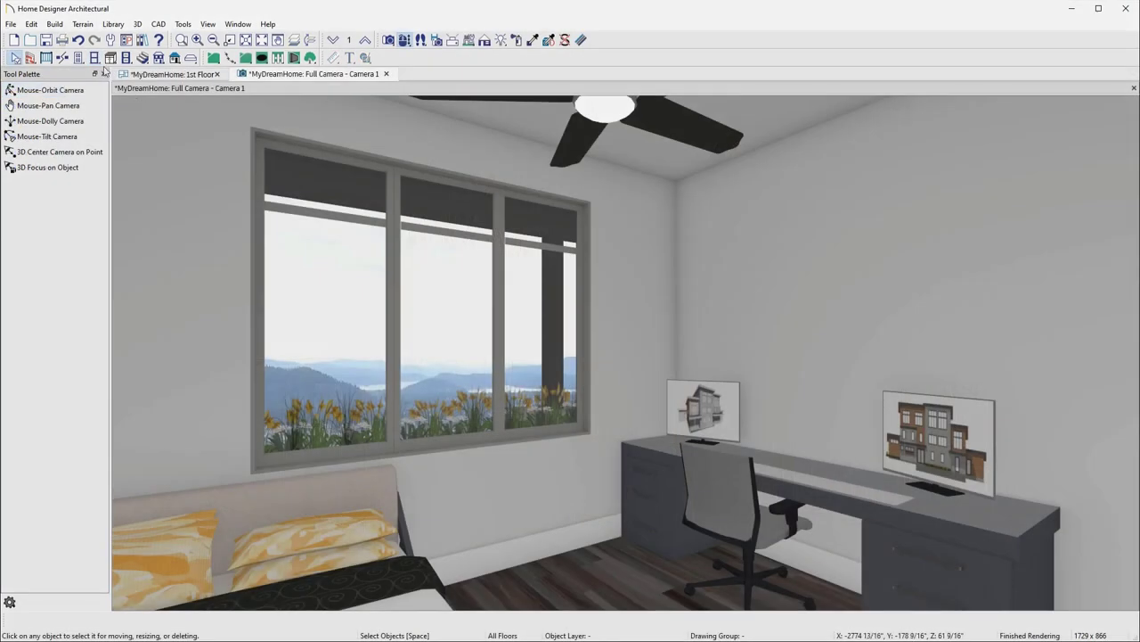
Step: Place a window above the bedroom desk and resize it to about 54" by 72"
{"action": "left_click", "coordinate": [94, 58]}
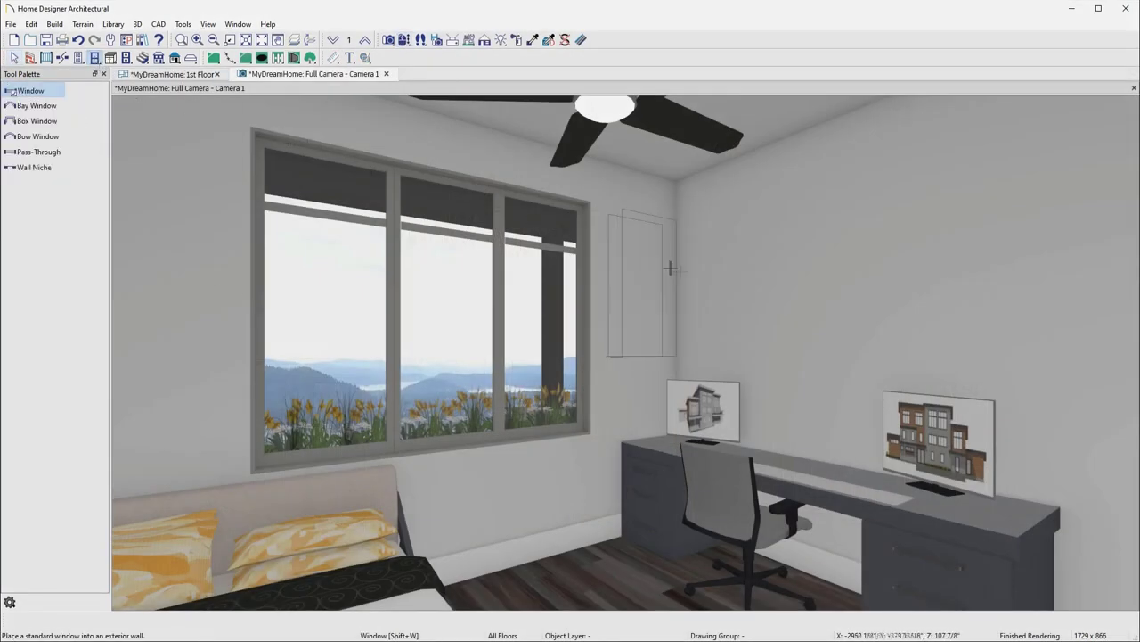
{"action": "left_click", "coordinate": [825, 311]}
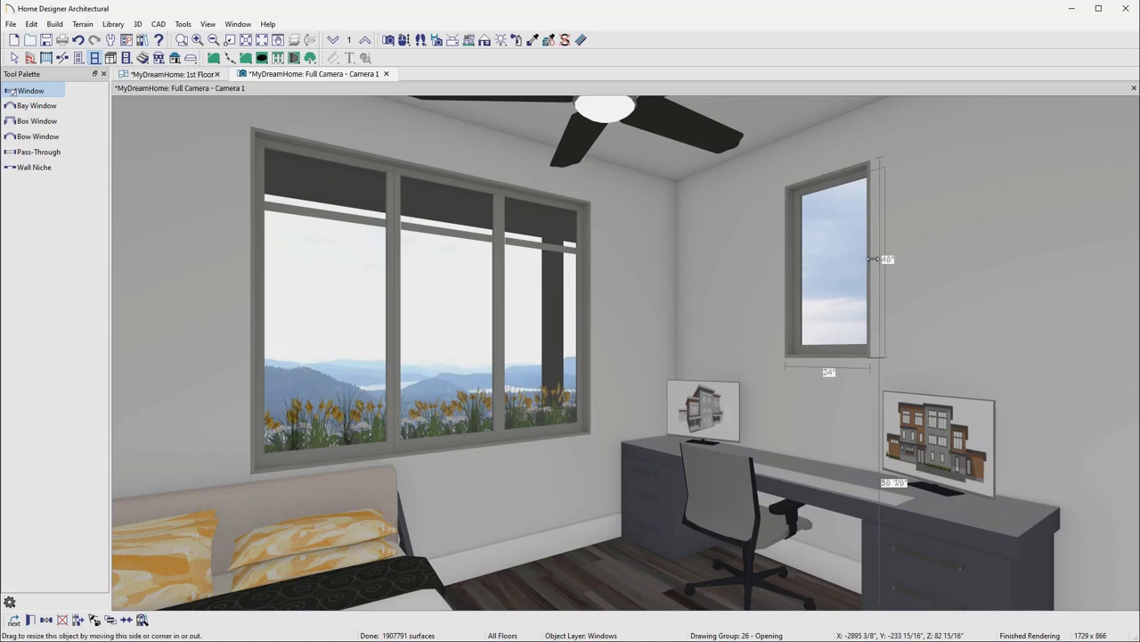
{"action": "left_click_drag", "start_coordinate": [873, 259], "coordinate": [938, 261]}
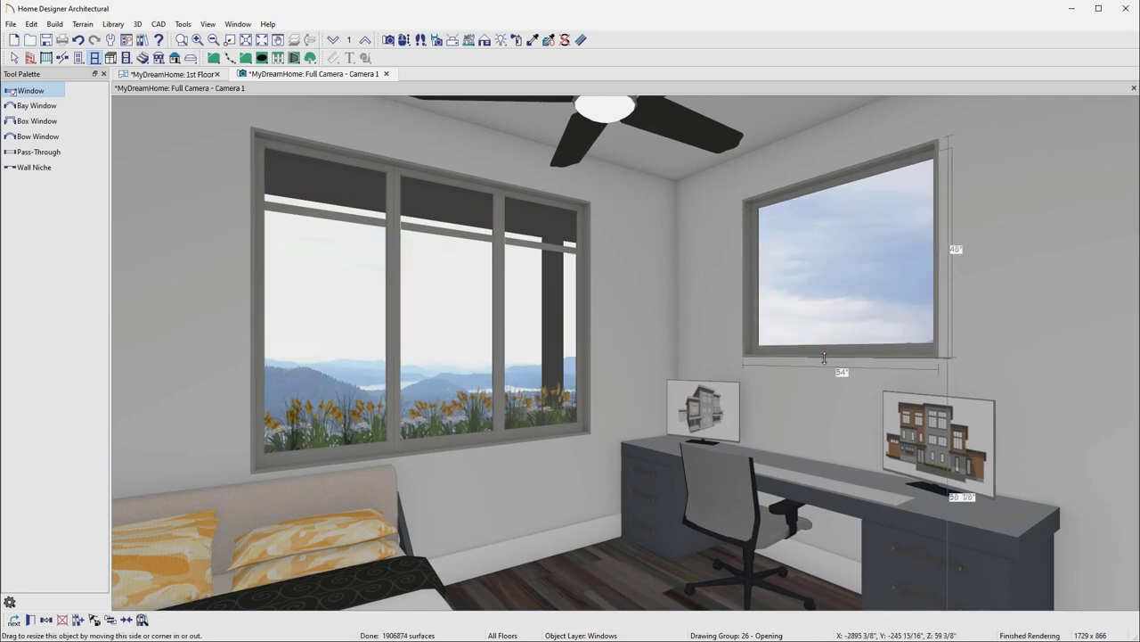
{"action": "left_click_drag", "start_coordinate": [824, 358], "coordinate": [824, 448]}
{"action": "key", "text": "Escape"}
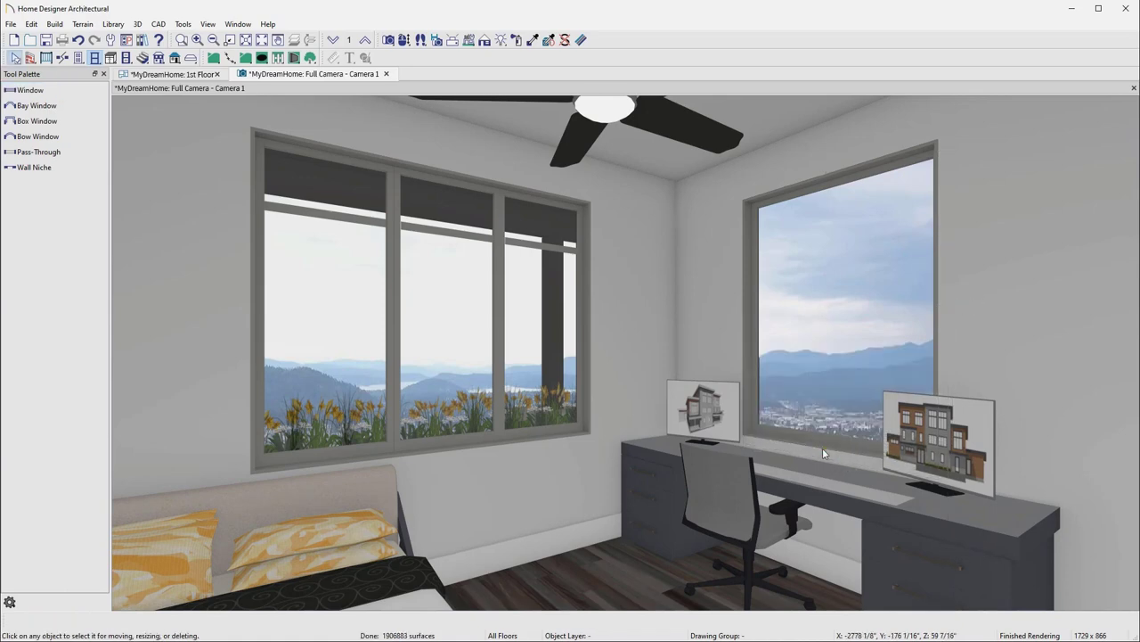
Step: In the window's specifications, review its casing, sash, lites, framing and sill pages, then set the type to Double Casement
{"action": "double_click", "coordinate": [822, 448]}
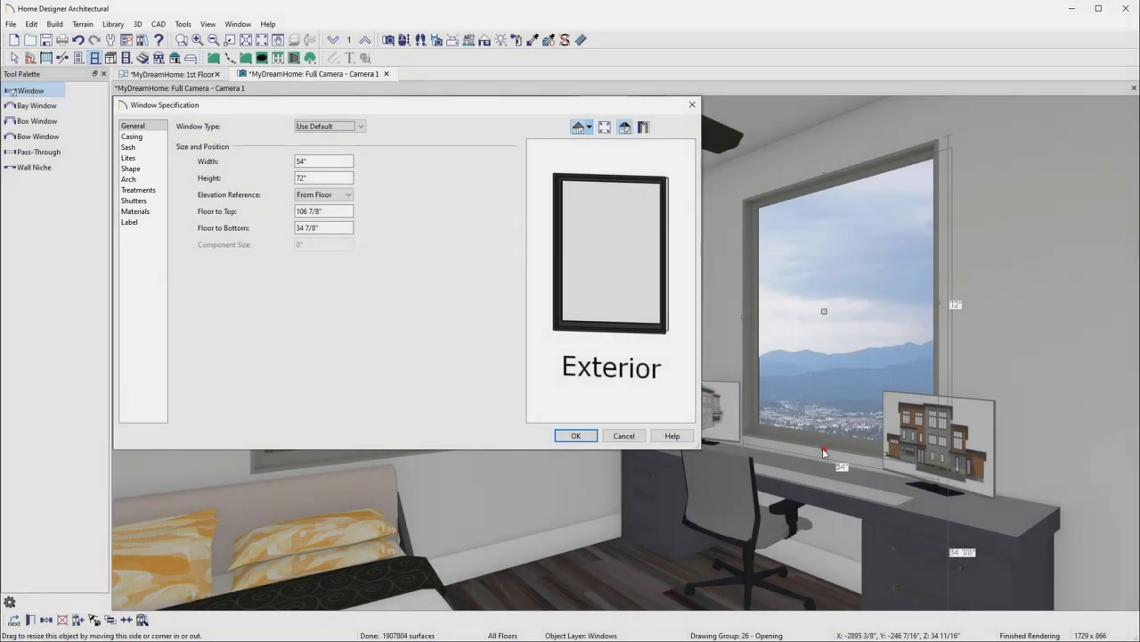
{"action": "left_click", "coordinate": [361, 127]}
{"action": "left_click", "coordinate": [361, 126]}
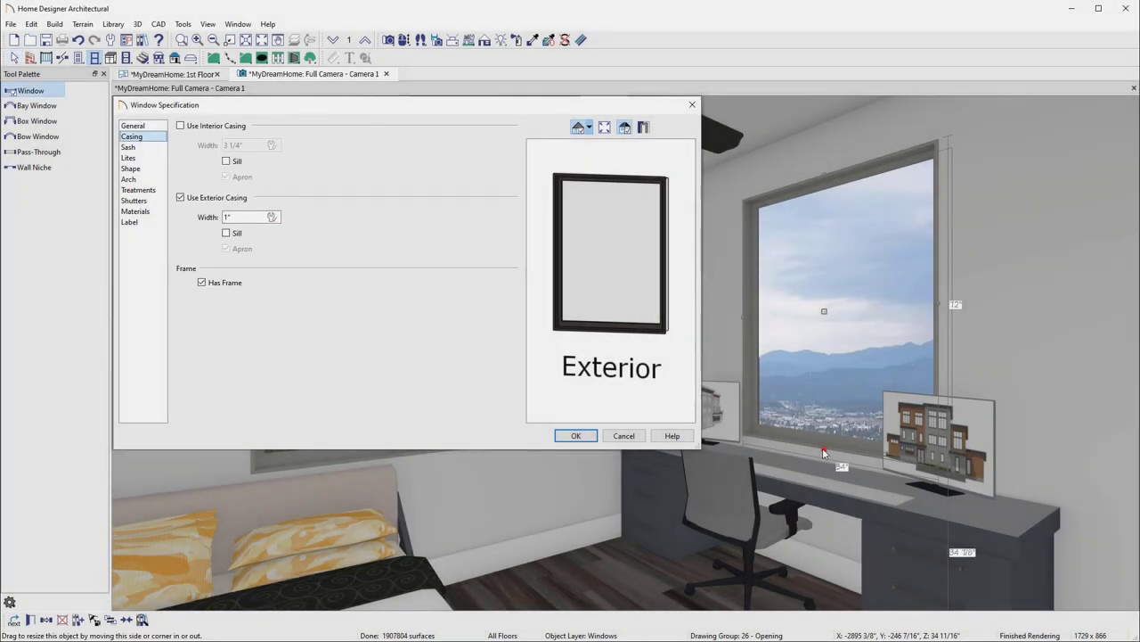
{"action": "key", "text": "Down"}
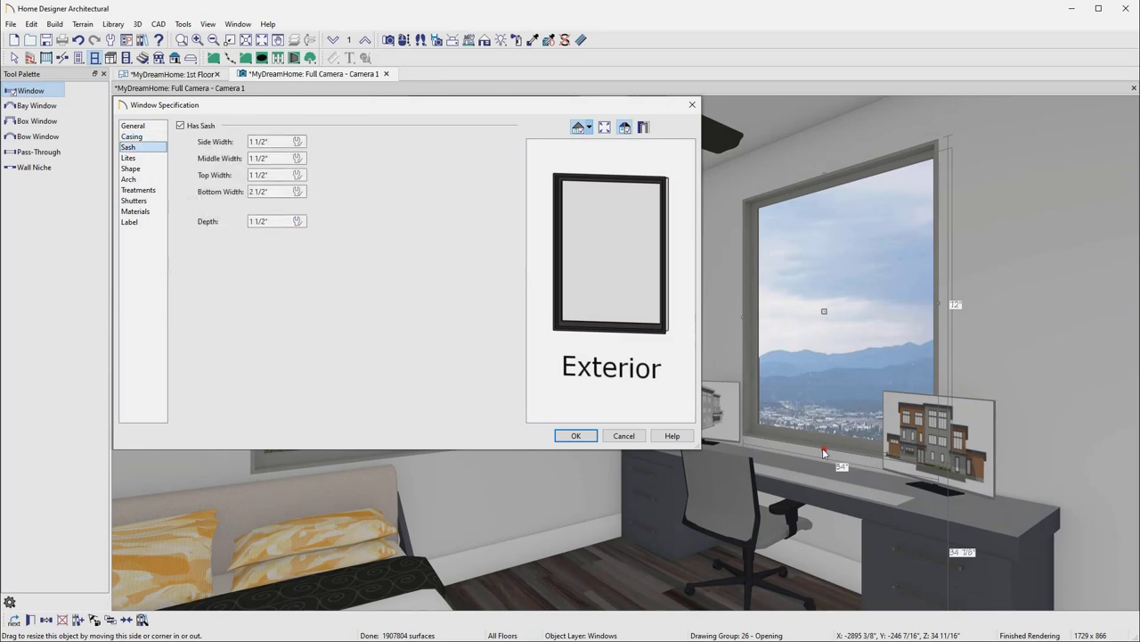
{"action": "key", "text": "Down"}
{"action": "key", "text": "Down"}
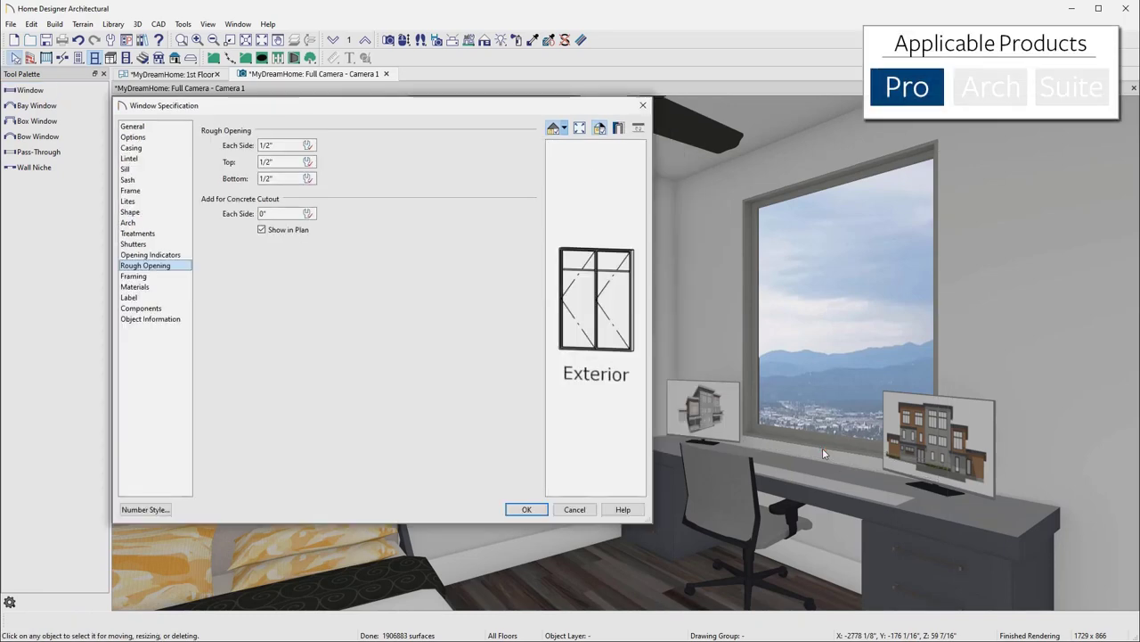
{"action": "key", "text": "Down"}
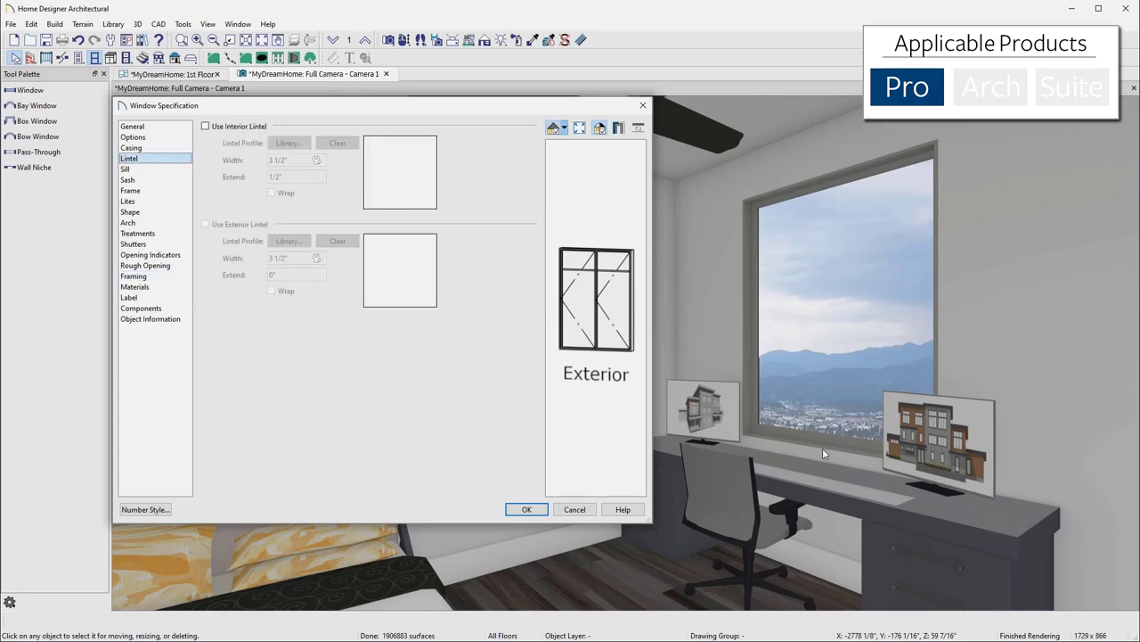
{"action": "key", "text": "Down"}
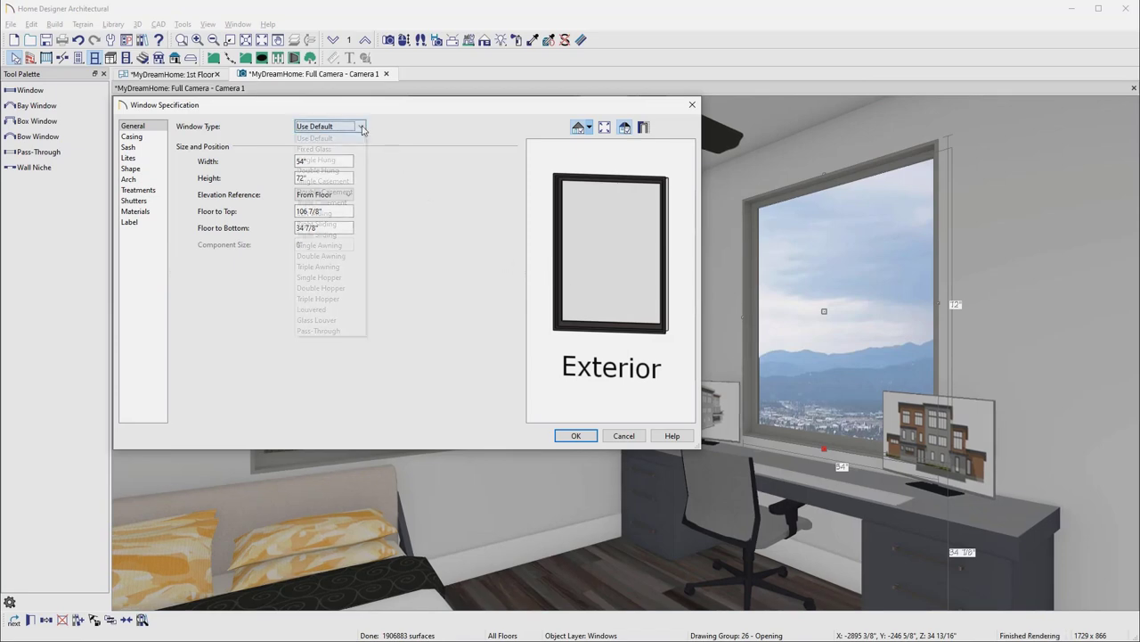
{"action": "left_click", "coordinate": [361, 127]}
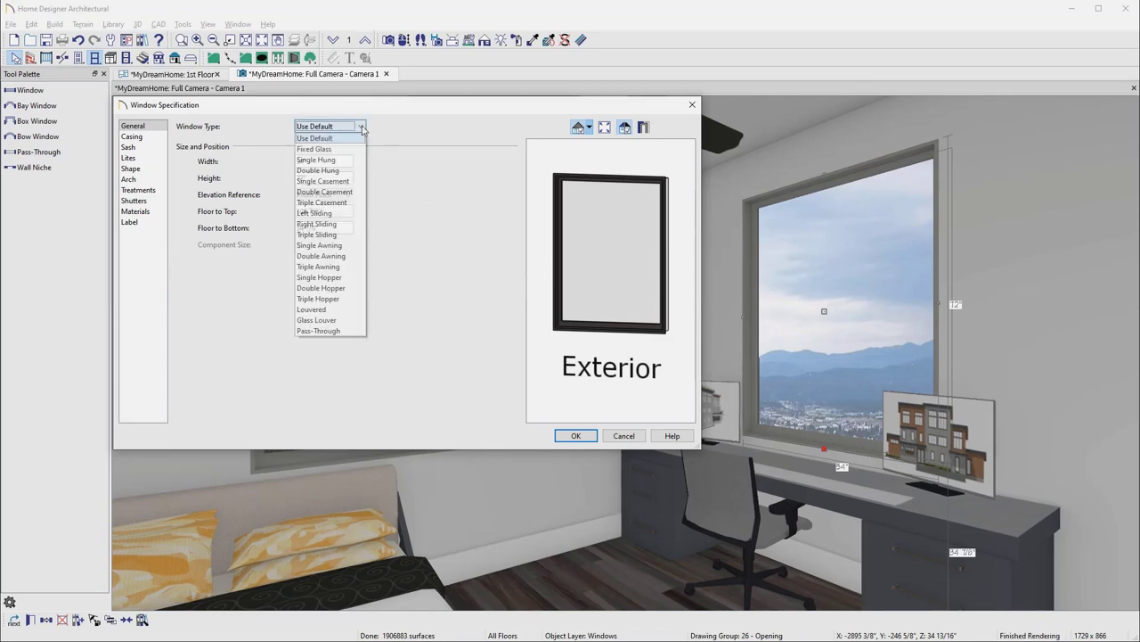
{"action": "left_click", "coordinate": [360, 191]}
Step: Give the window Craftsman lites with 5 vertical lites and apply the changes
{"action": "left_click", "coordinate": [161, 157]}
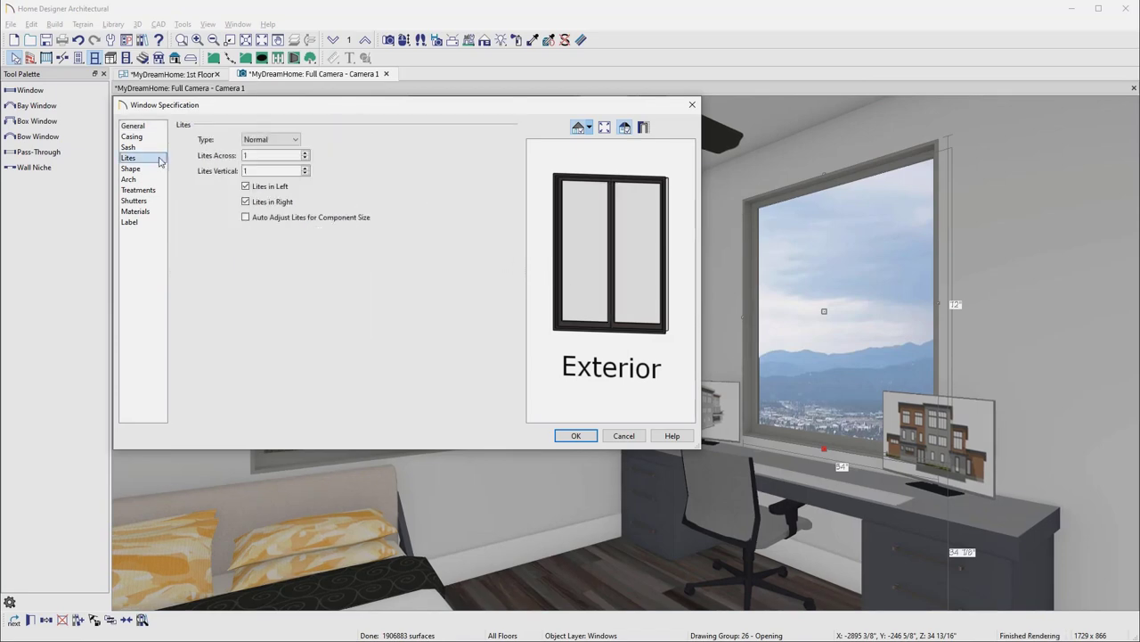
{"action": "left_click", "coordinate": [297, 140]}
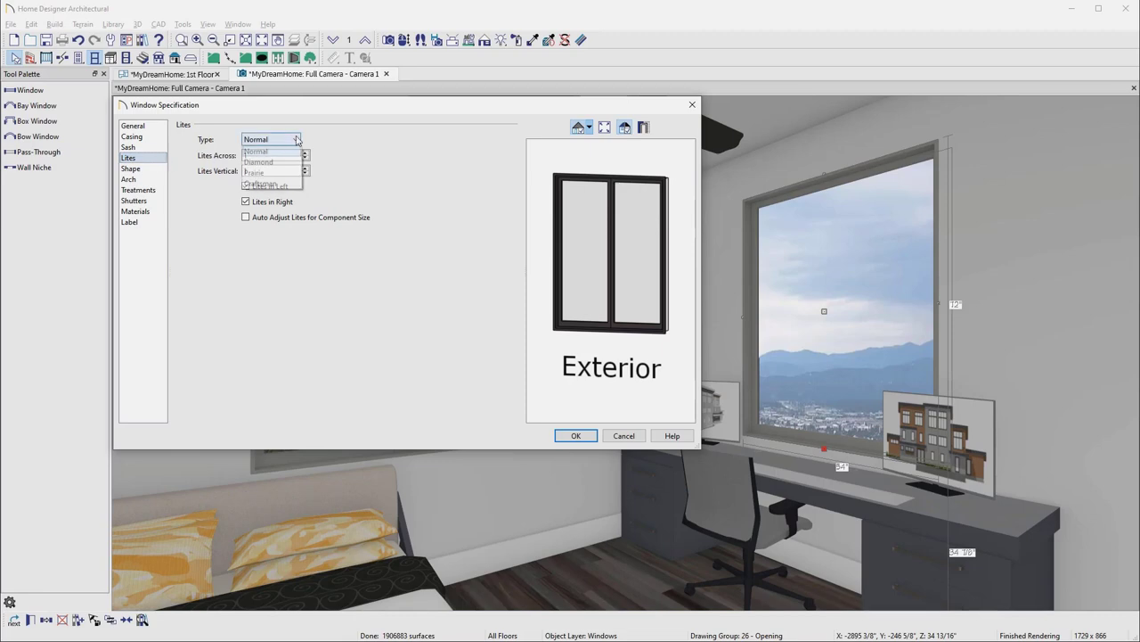
{"action": "left_click", "coordinate": [281, 182]}
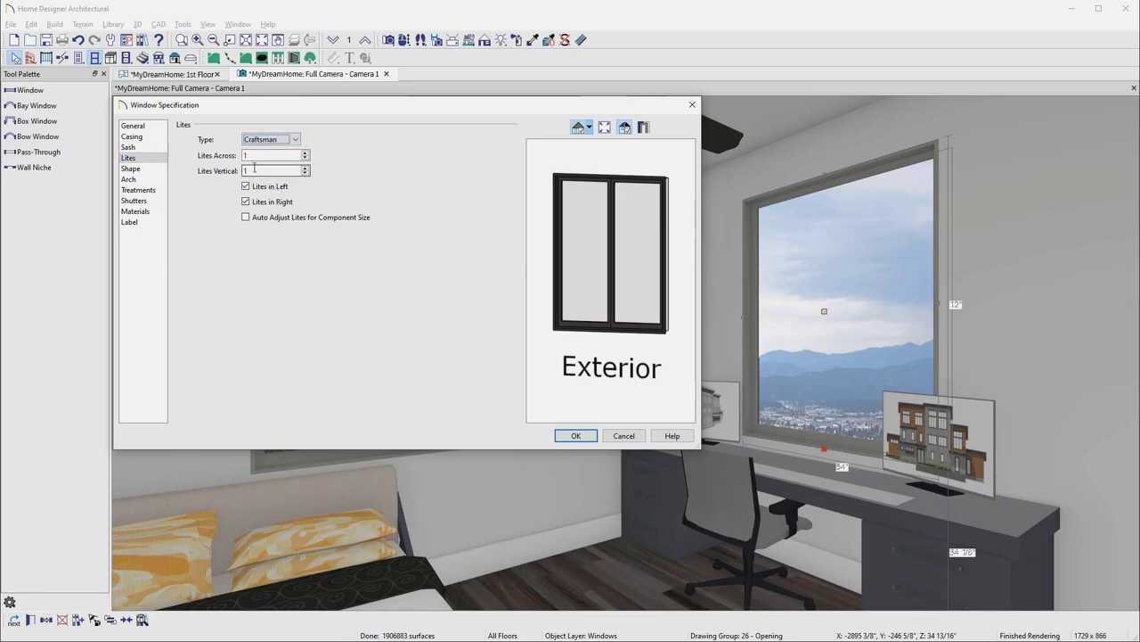
{"action": "left_click", "coordinate": [254, 169]}
{"action": "key", "text": "Tab"}
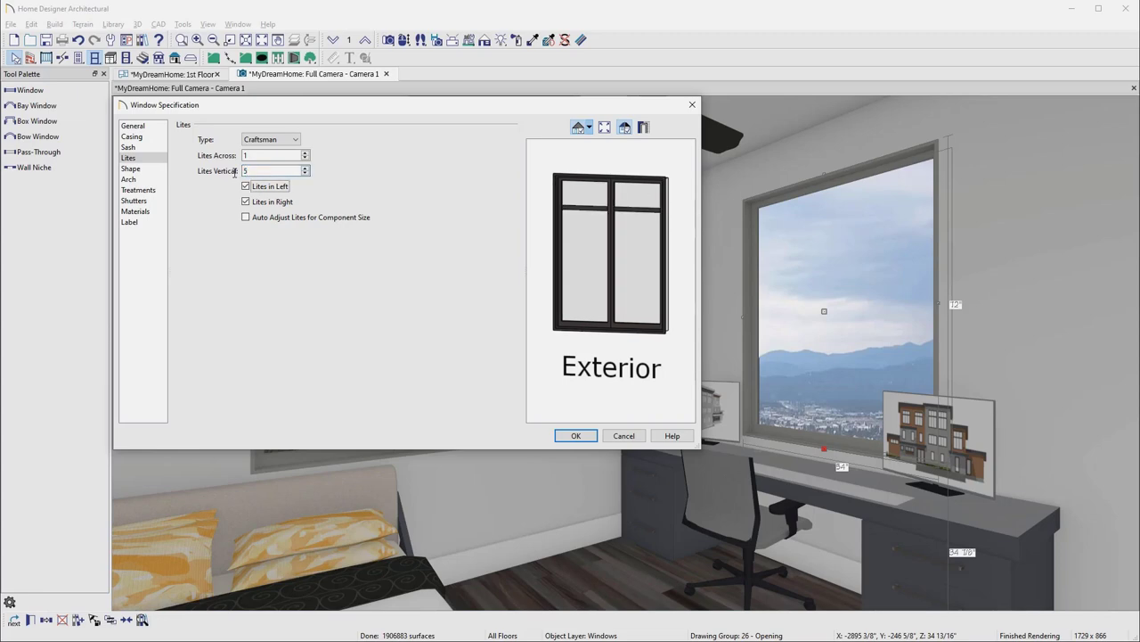
{"action": "left_click", "coordinate": [564, 437]}
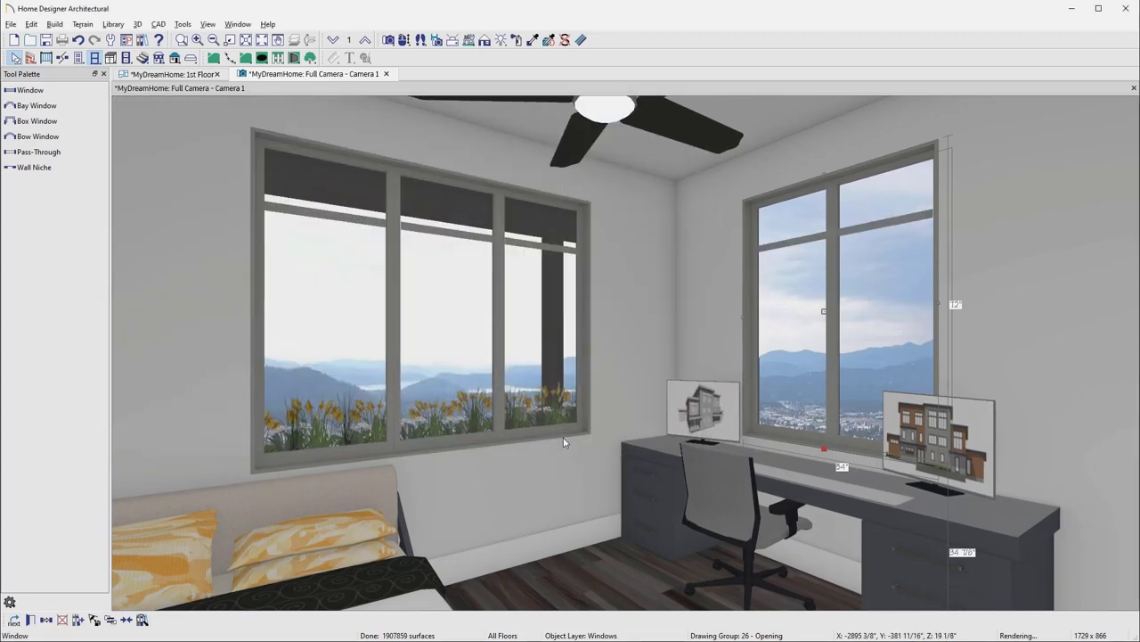
{"action": "key", "text": "Escape"}
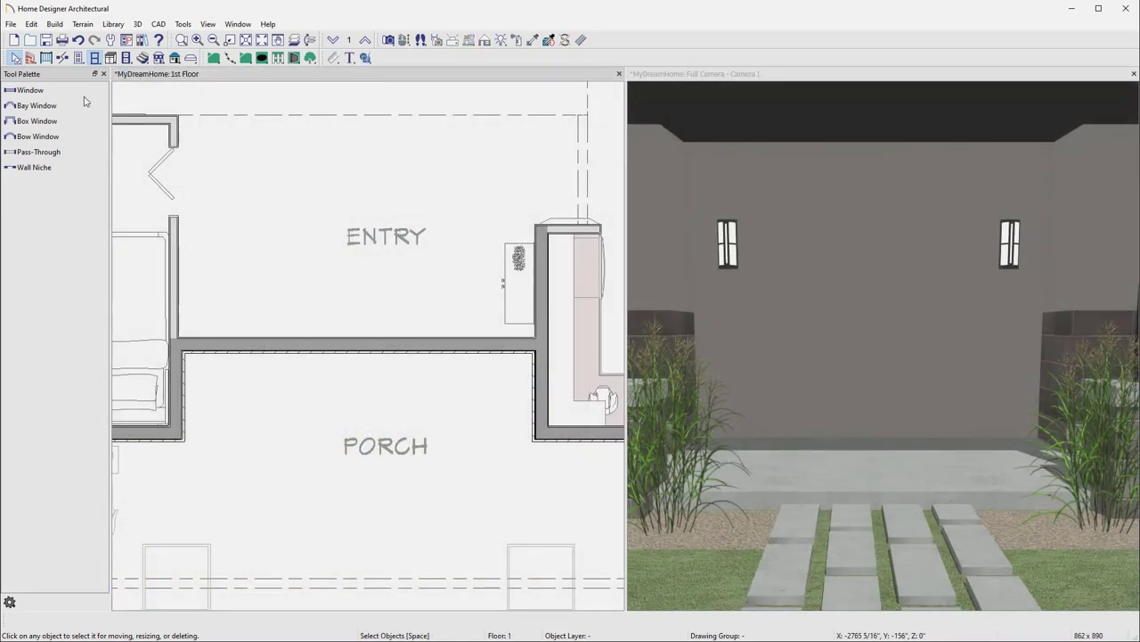
Step: Place a hinged door in the Entry/Porch wall and widen it to the left
{"action": "left_click", "coordinate": [78, 59]}
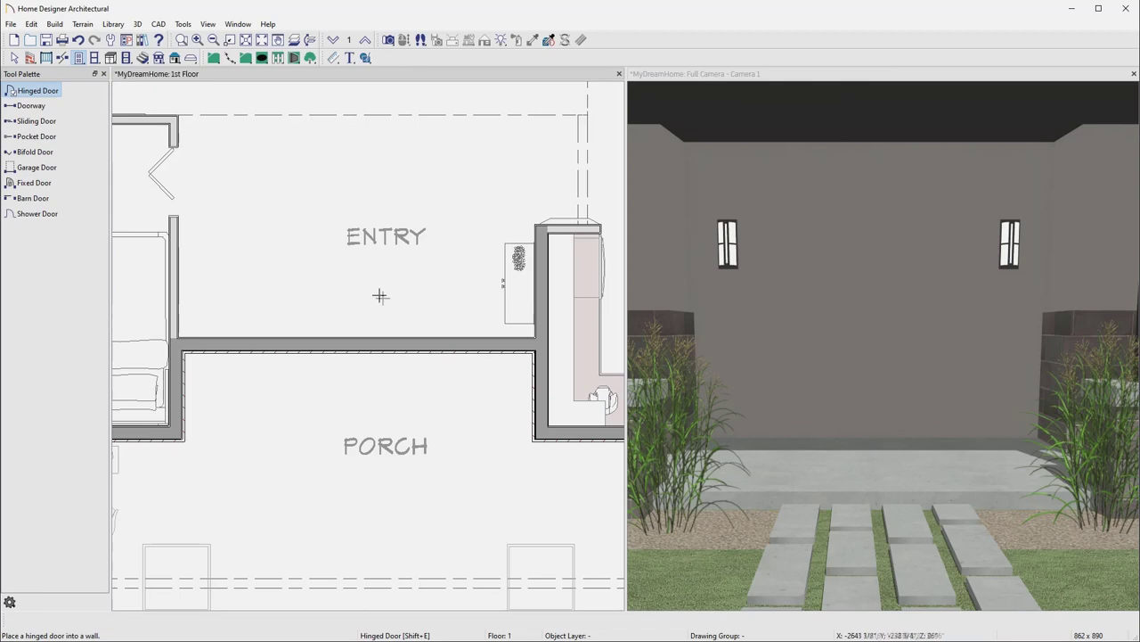
{"action": "left_click", "coordinate": [421, 339]}
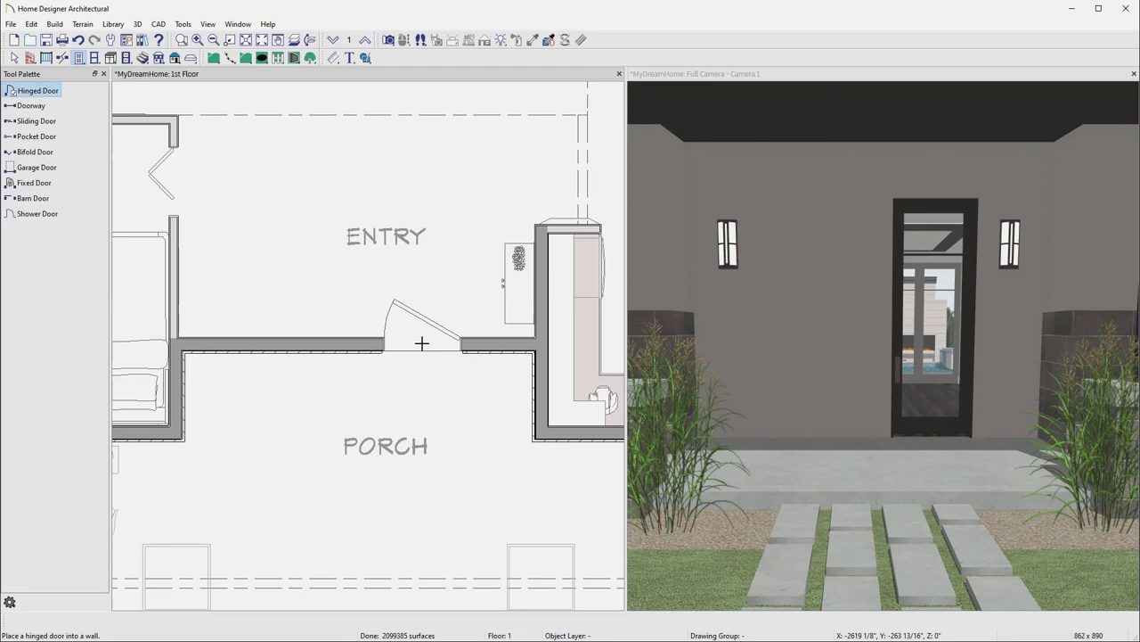
{"action": "left_click", "coordinate": [422, 343]}
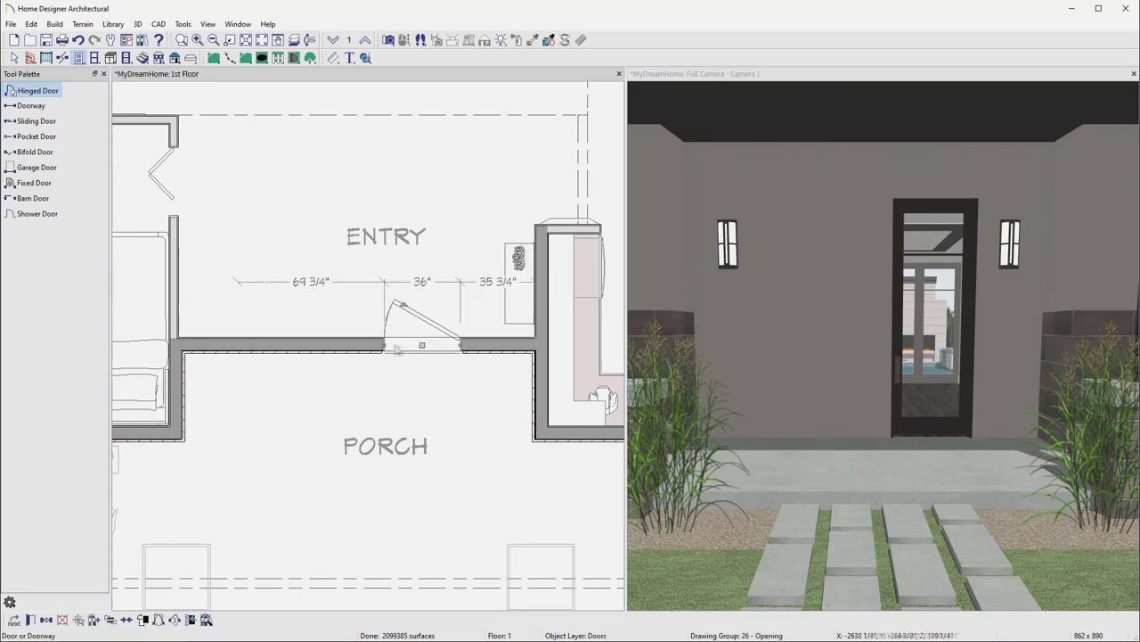
{"action": "left_click_drag", "start_coordinate": [384, 346], "coordinate": [333, 345]}
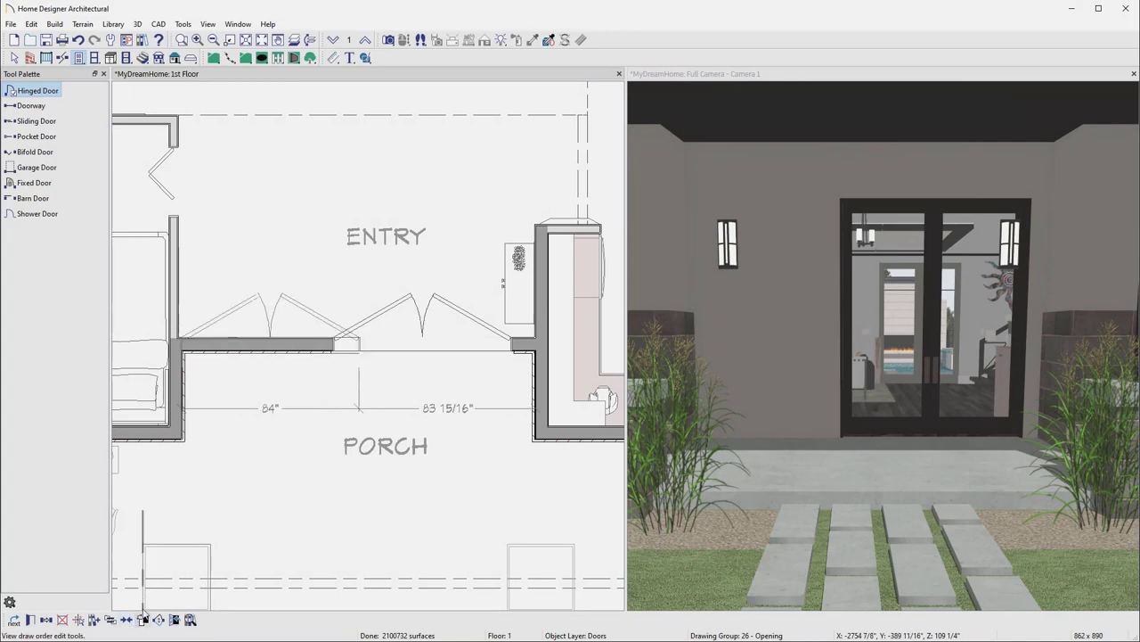
{"action": "left_click", "coordinate": [211, 559]}
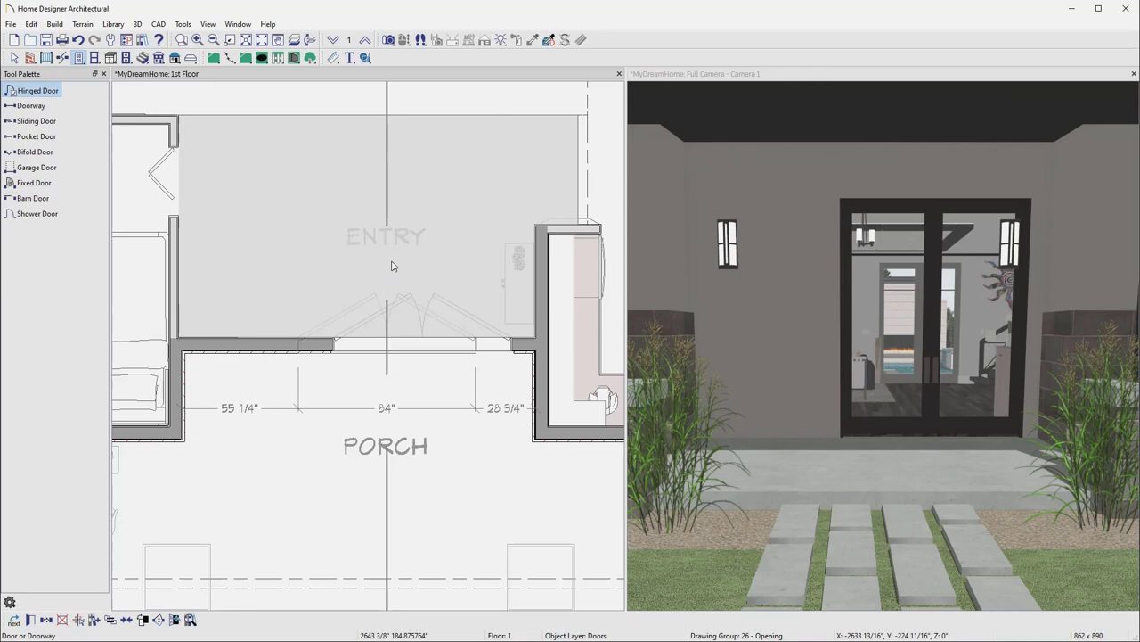
Step: Place an 84" double door centred in the Entry/Porch wall, swinging toward the Entry
{"action": "left_click", "coordinate": [402, 260]}
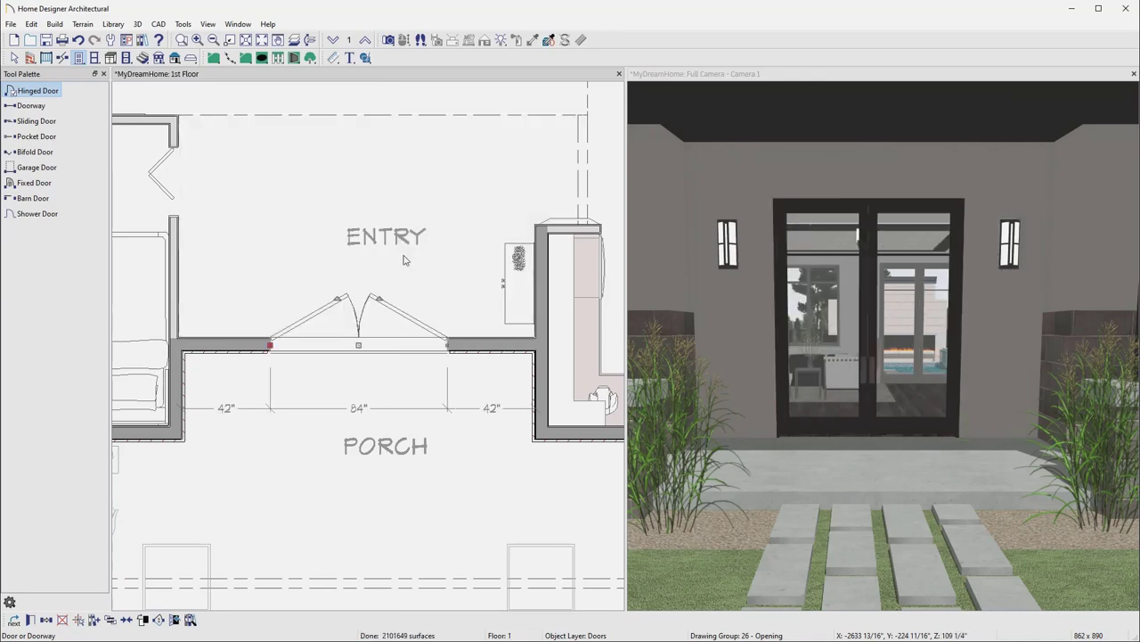
{"action": "left_click_drag", "start_coordinate": [423, 271], "coordinate": [426, 419]}
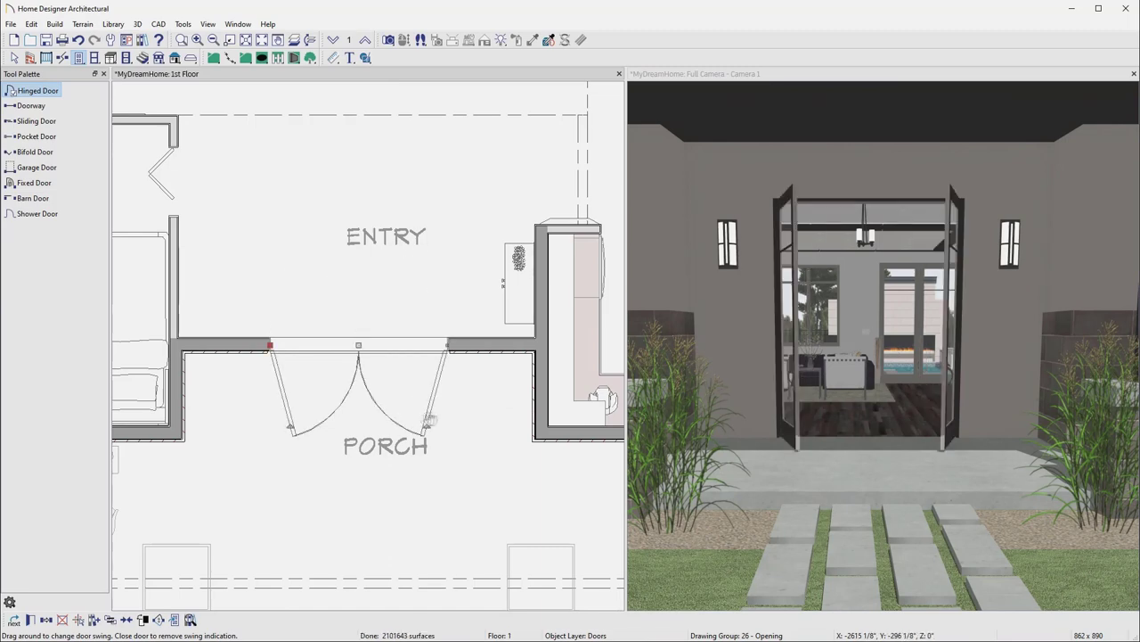
{"action": "left_click", "coordinate": [160, 620]}
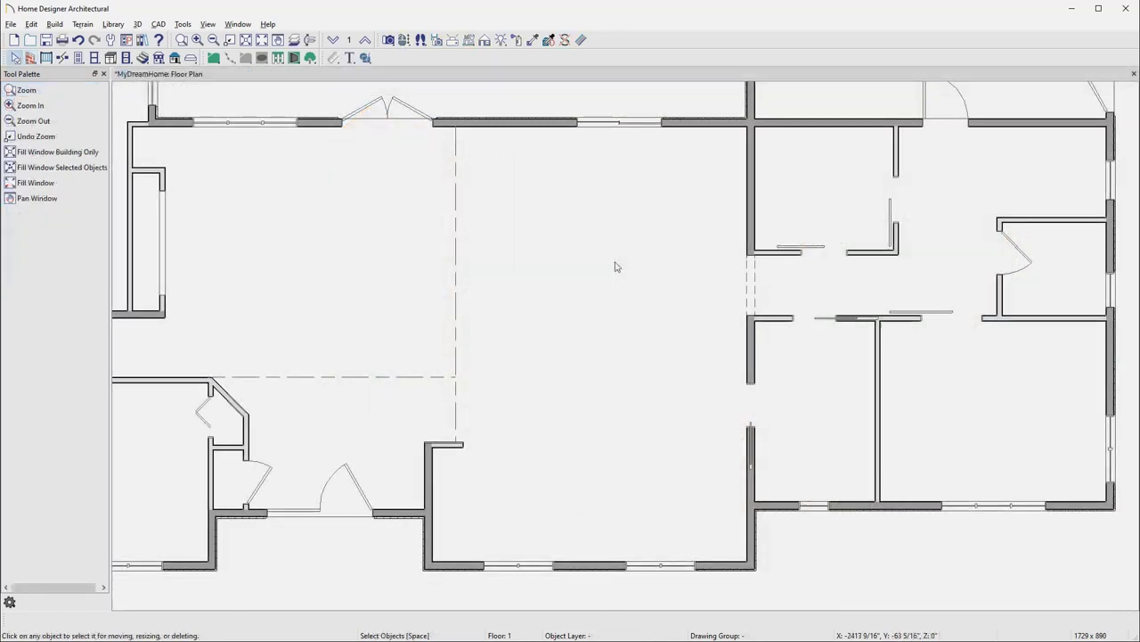
Step: Set the central room's type to Kitchen, reviewing its structure, moldings, wall covering and materials
{"action": "double_click", "coordinate": [614, 262]}
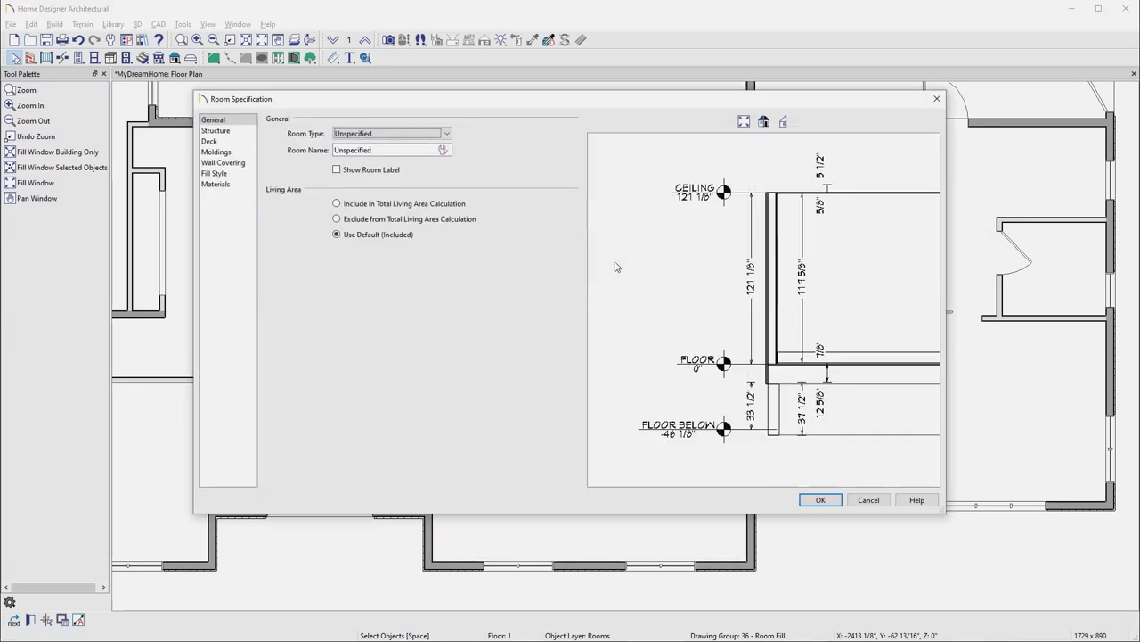
{"action": "left_click", "coordinate": [448, 135]}
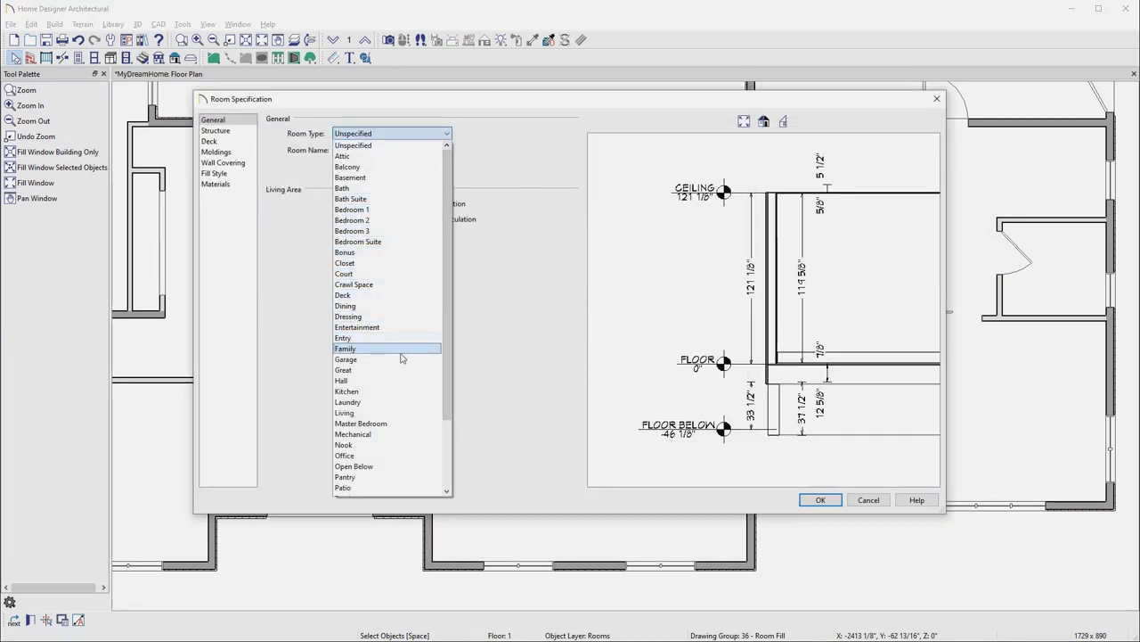
{"action": "left_click", "coordinate": [400, 391]}
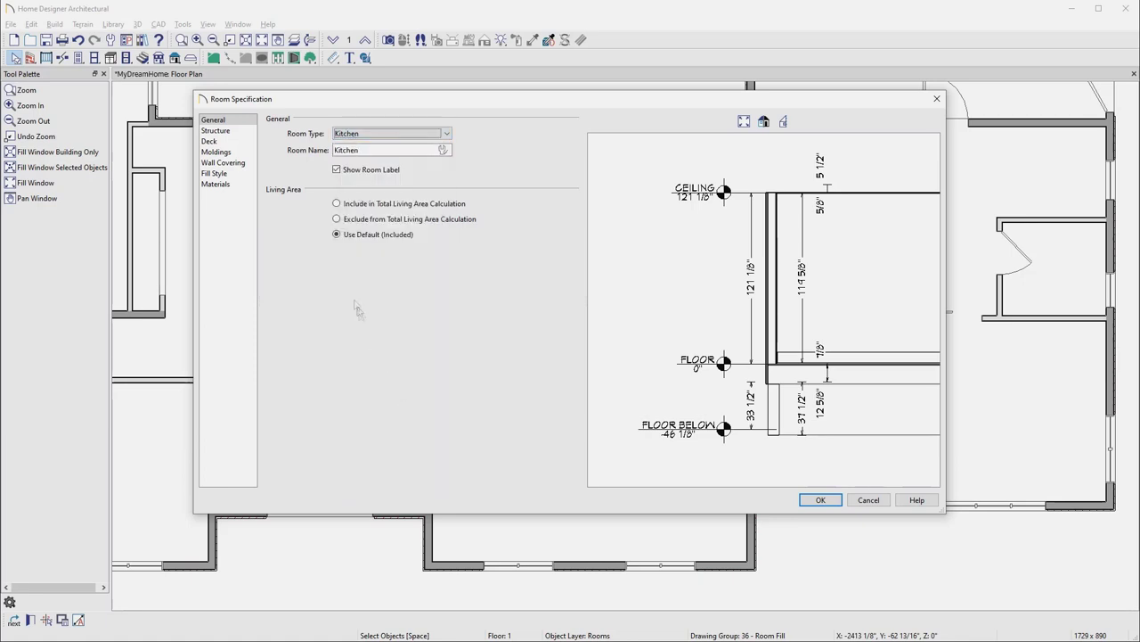
{"action": "left_click", "coordinate": [253, 133]}
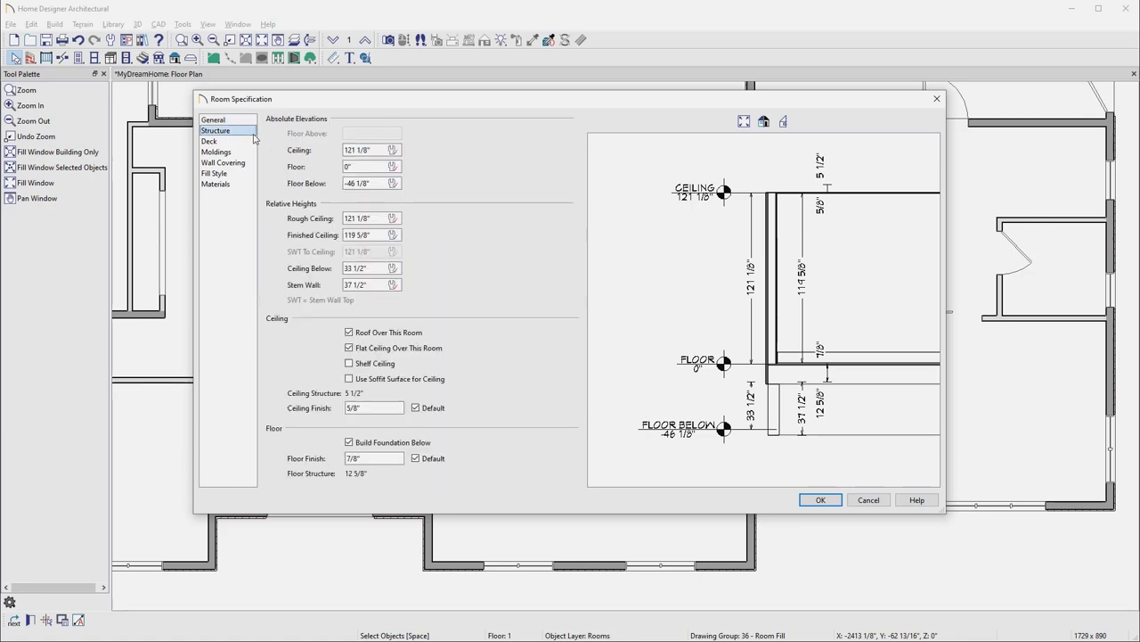
{"action": "left_click", "coordinate": [254, 152]}
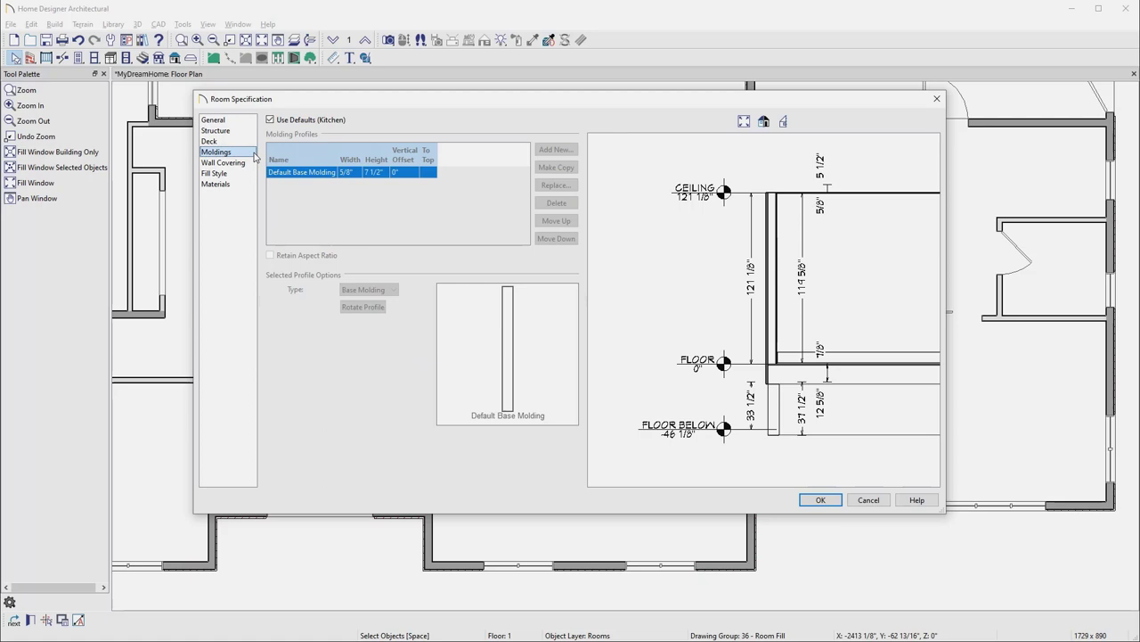
{"action": "left_click", "coordinate": [254, 163]}
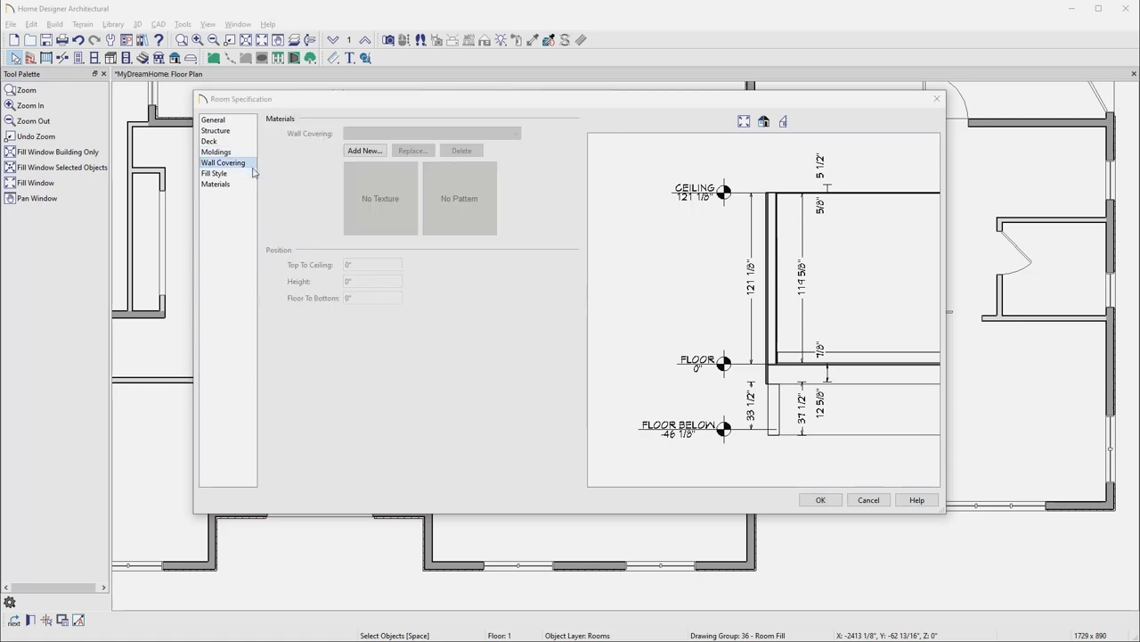
{"action": "left_click", "coordinate": [250, 185]}
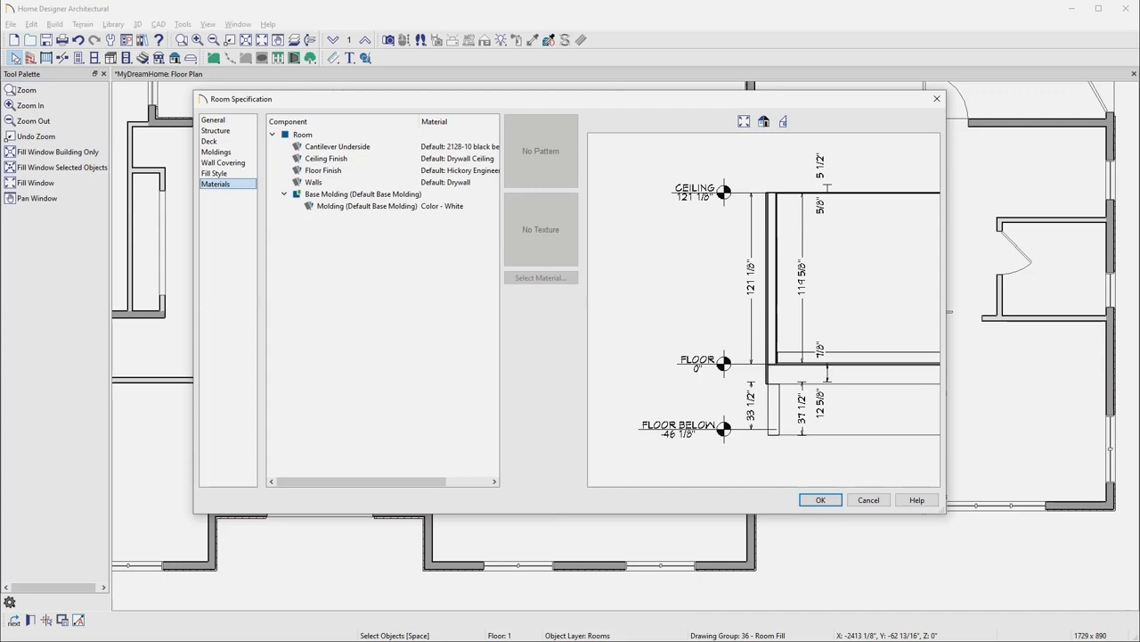
{"action": "left_click", "coordinate": [806, 501]}
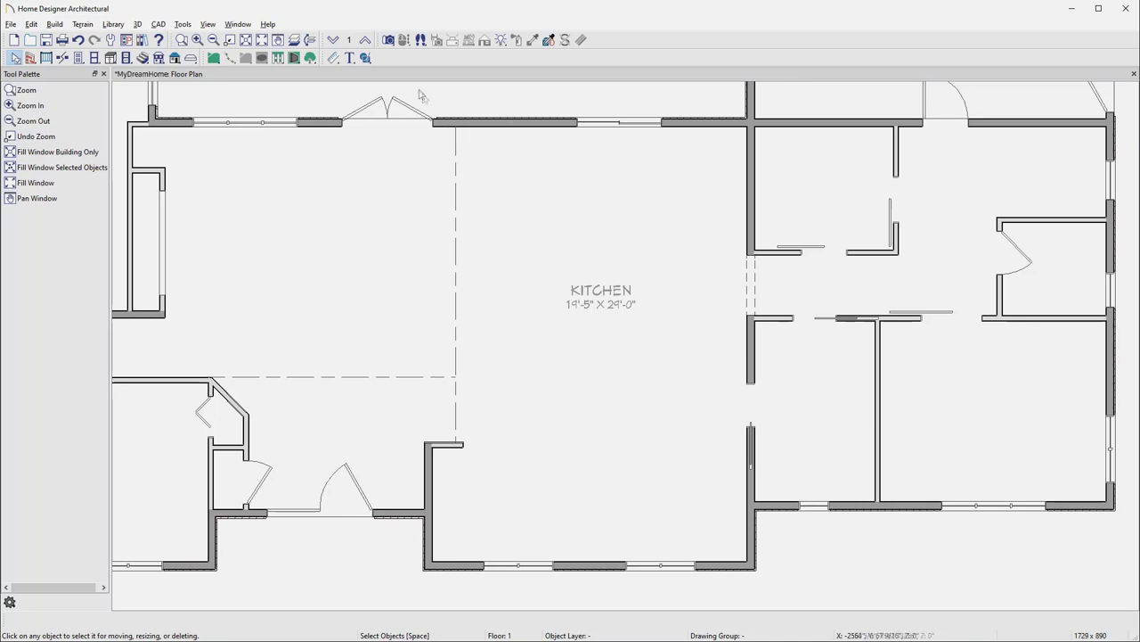
Step: Aim a 3D camera into the Kitchen and place a corner base cabinet
{"action": "left_click", "coordinate": [388, 40]}
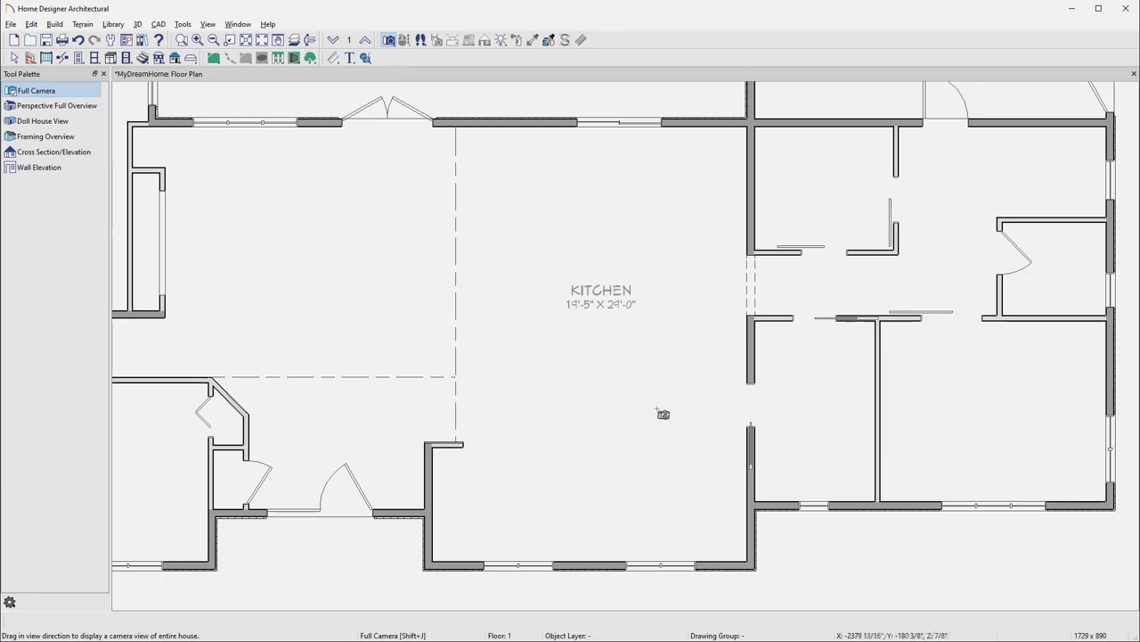
{"action": "left_click_drag", "start_coordinate": [657, 412], "coordinate": [580, 497]}
{"action": "left_click", "coordinate": [116, 59]}
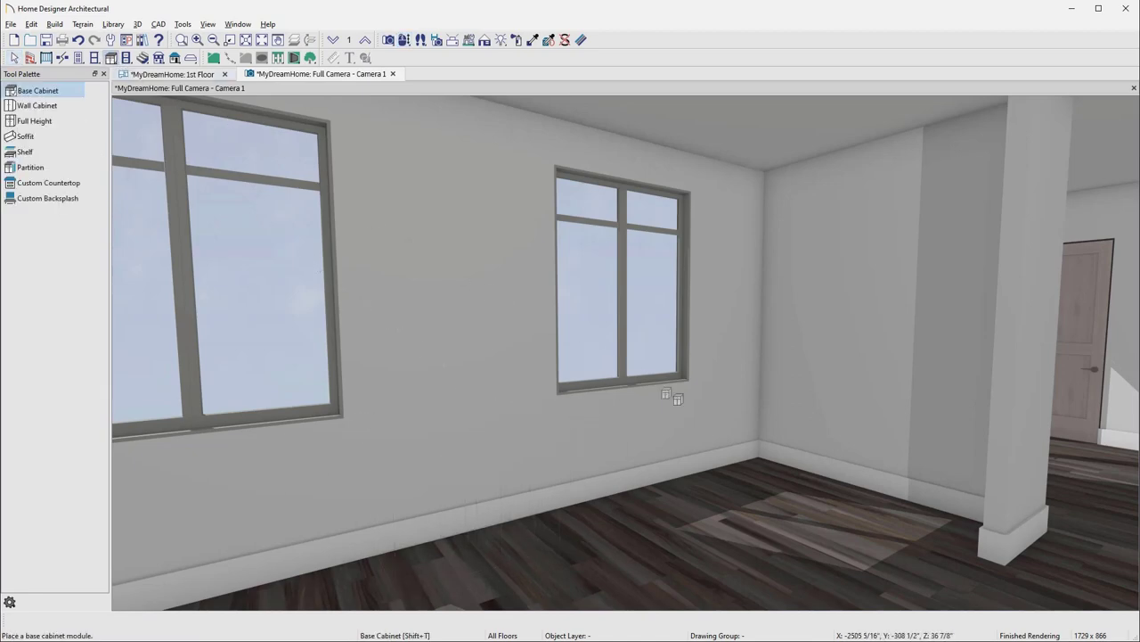
{"action": "left_click", "coordinate": [765, 430]}
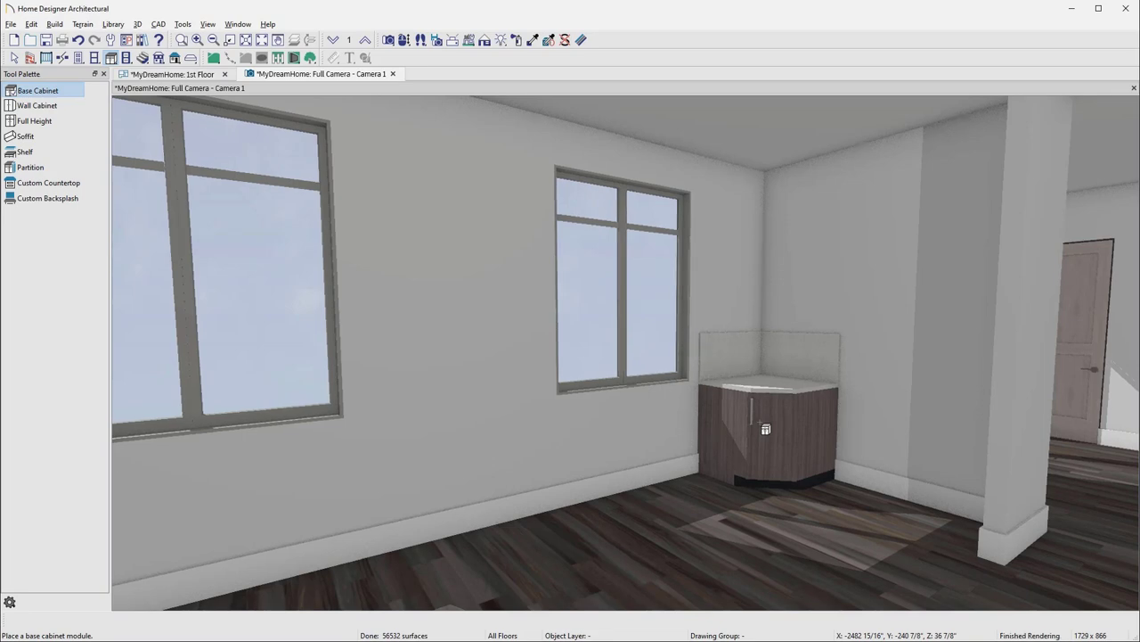
Step: Add base cabinets left of the corner cabinets and stretch the new one leftward
{"action": "left_click", "coordinate": [860, 442]}
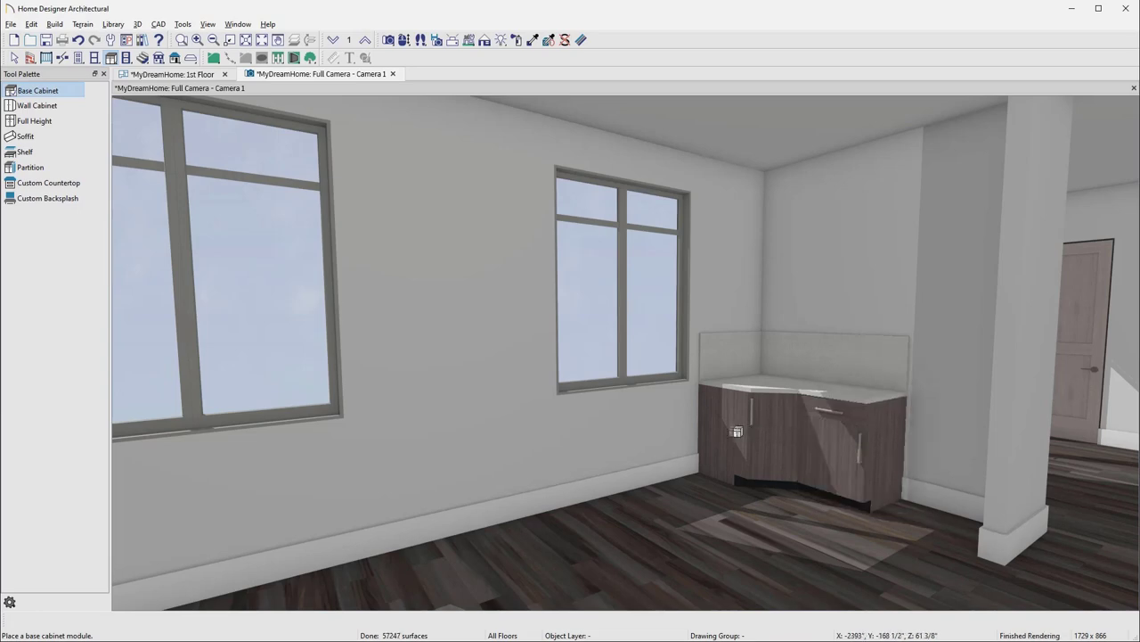
{"action": "left_click", "coordinate": [687, 426]}
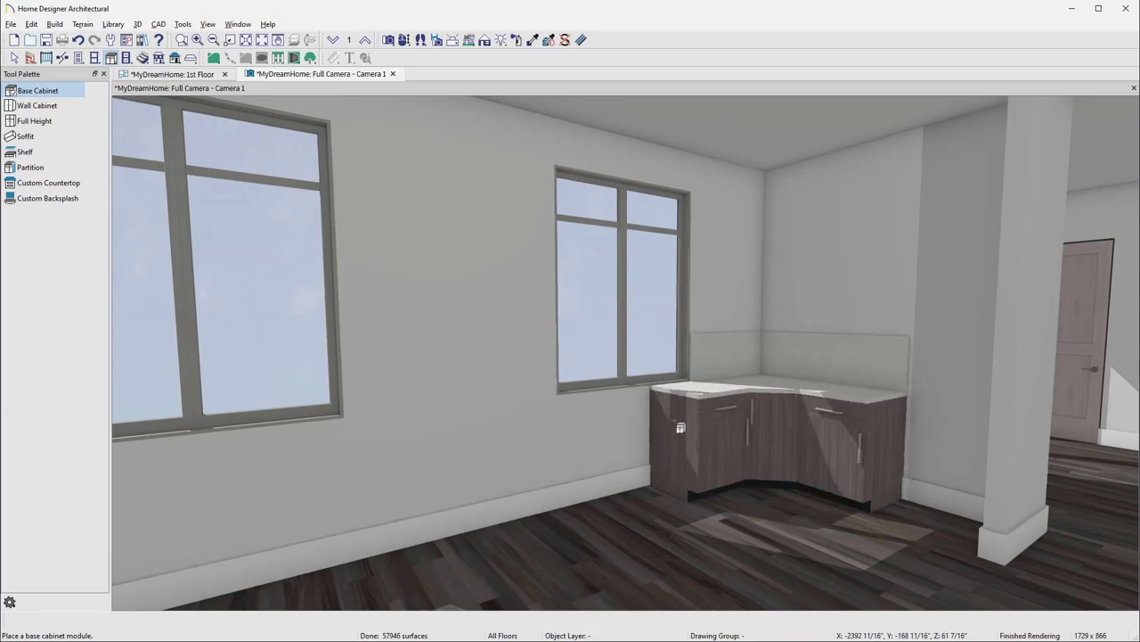
{"action": "left_click", "coordinate": [644, 432]}
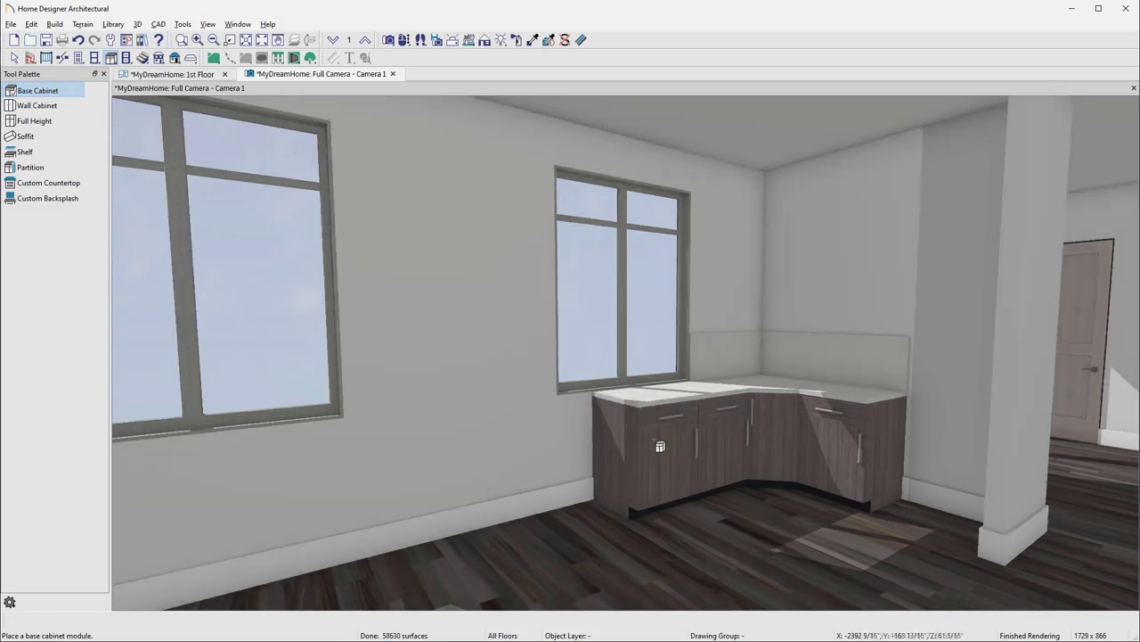
{"action": "left_click_drag", "start_coordinate": [635, 464], "coordinate": [602, 467]}
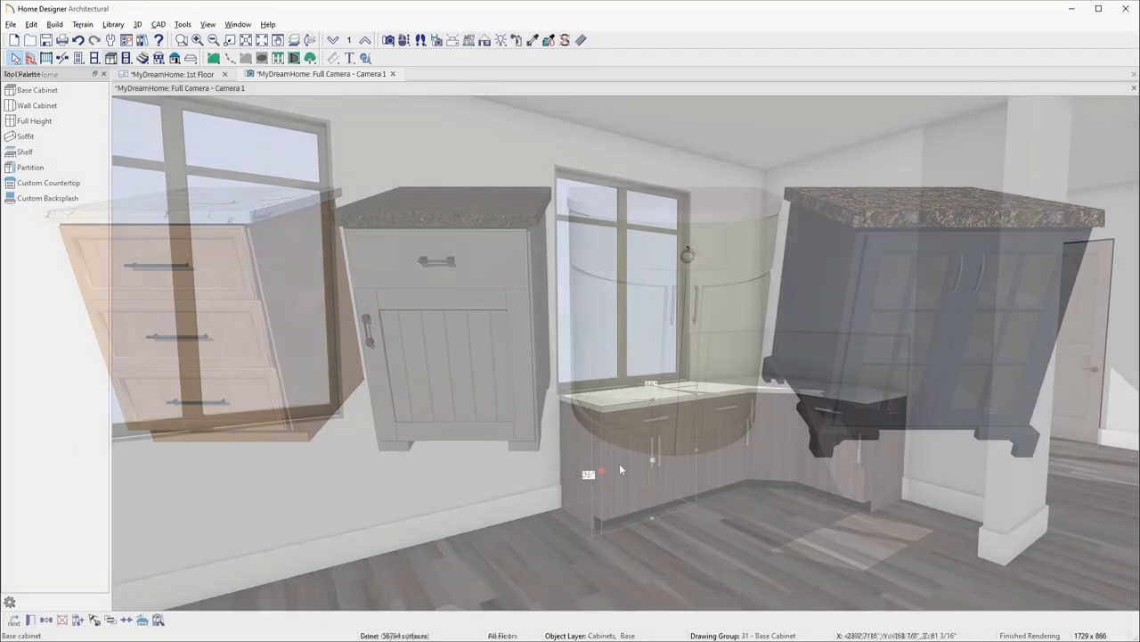
Step: Remove the drawer from the new base cabinet so it has doors only
{"action": "double_click", "coordinate": [628, 432]}
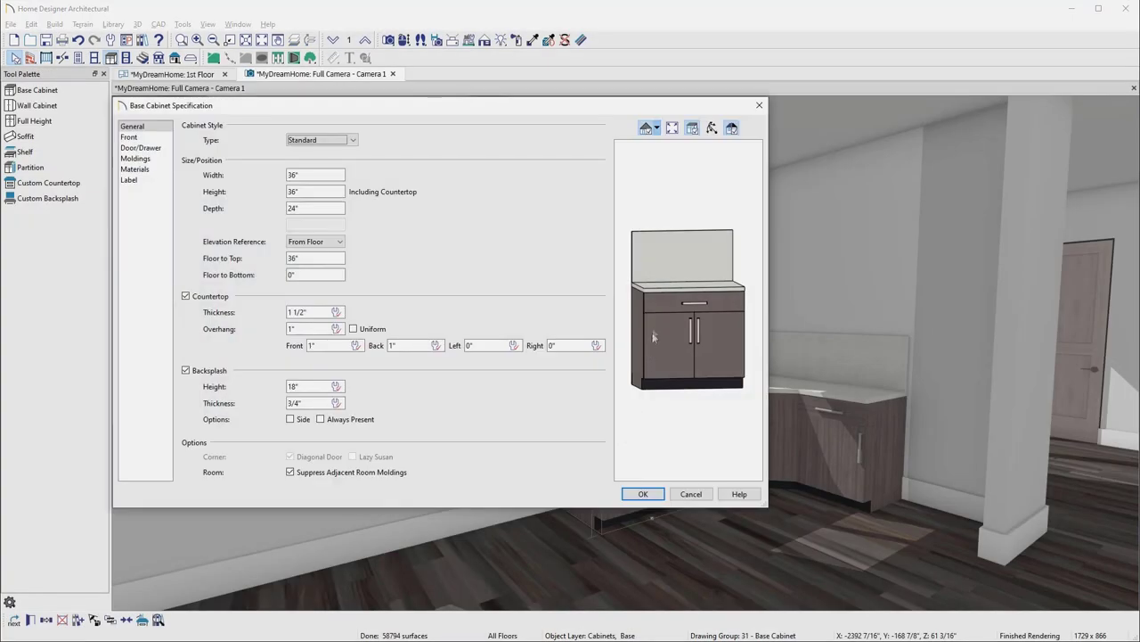
{"action": "left_click", "coordinate": [657, 301]}
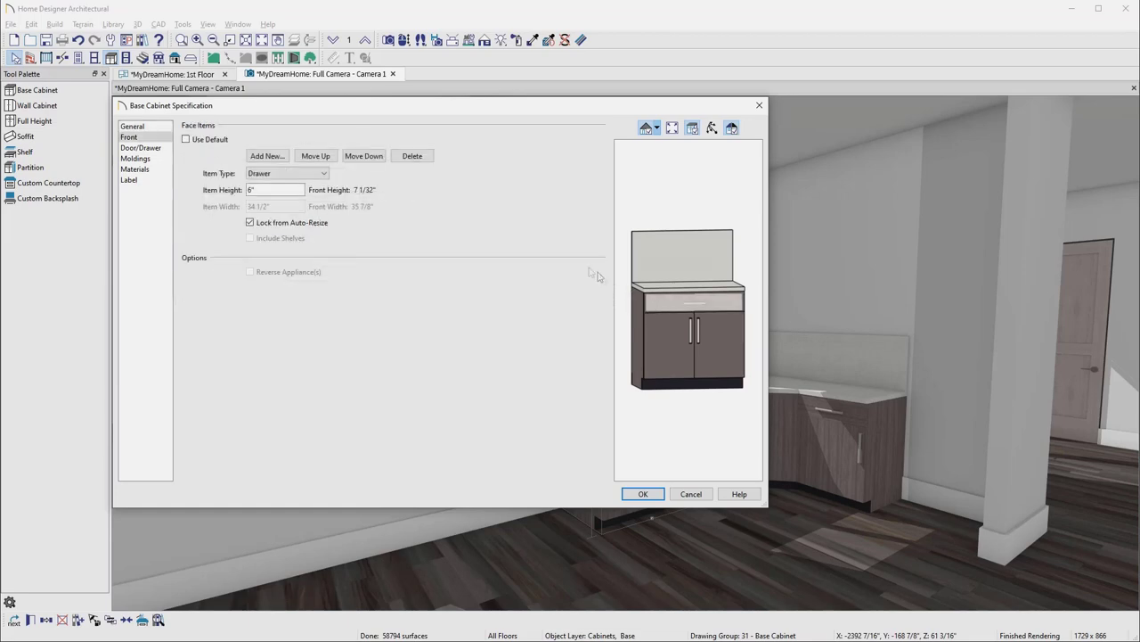
{"action": "left_click", "coordinate": [412, 157]}
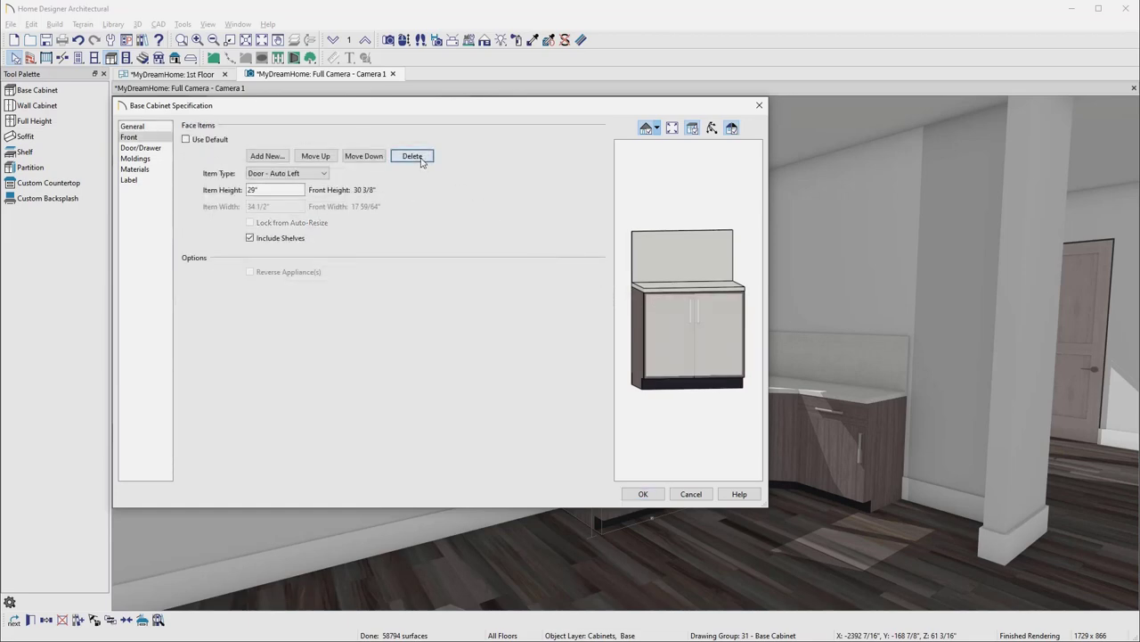
{"action": "left_click", "coordinate": [642, 493]}
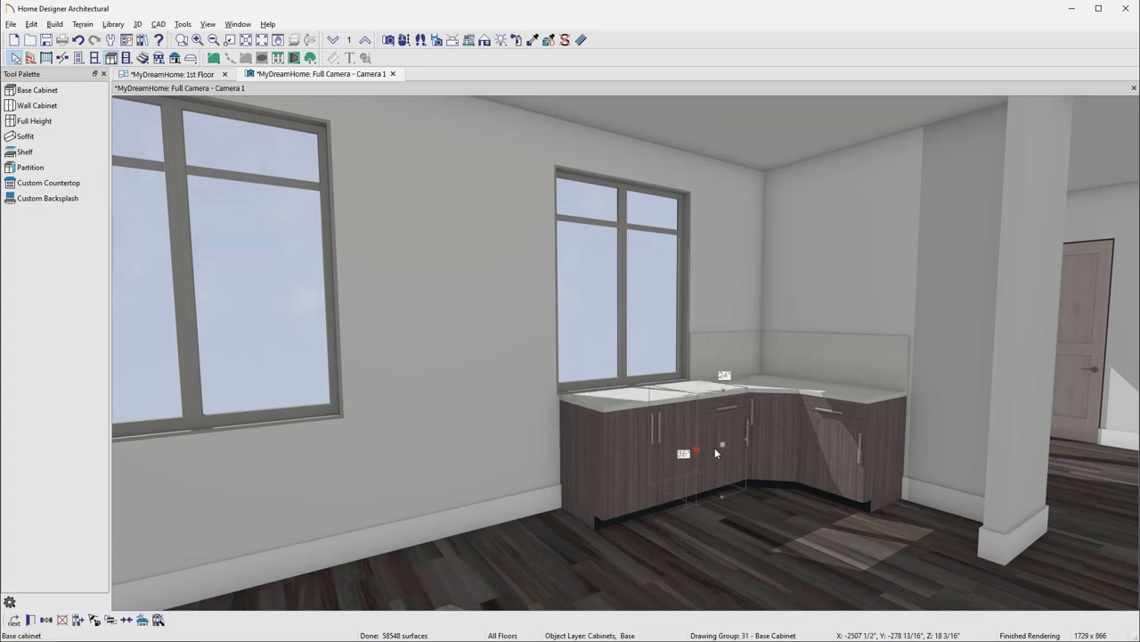
Step: Turn the narrow base cabinet's front into a three-drawer stack
{"action": "double_click", "coordinate": [714, 448]}
{"action": "left_click", "coordinate": [696, 357]}
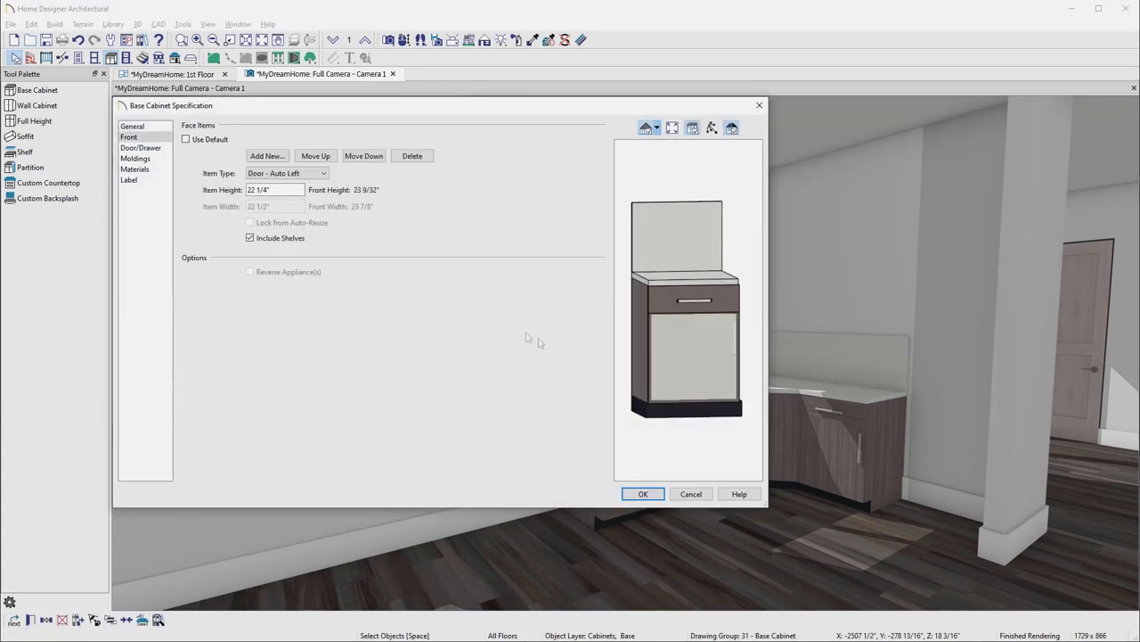
{"action": "left_click", "coordinate": [287, 173]}
{"action": "left_click", "coordinate": [314, 308]}
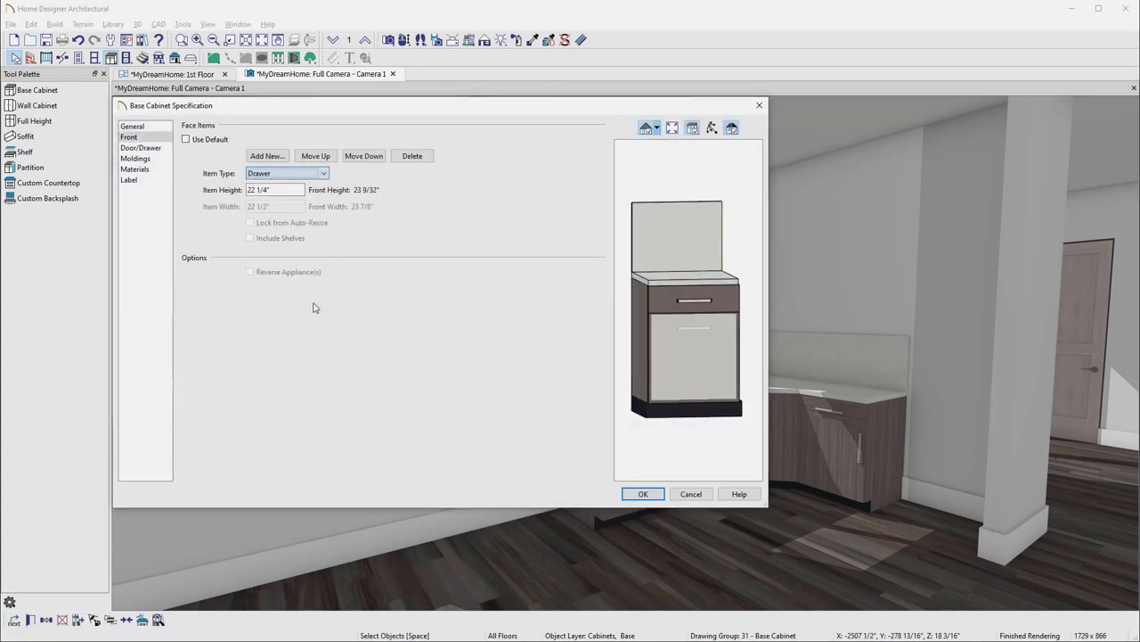
{"action": "left_click", "coordinate": [664, 308]}
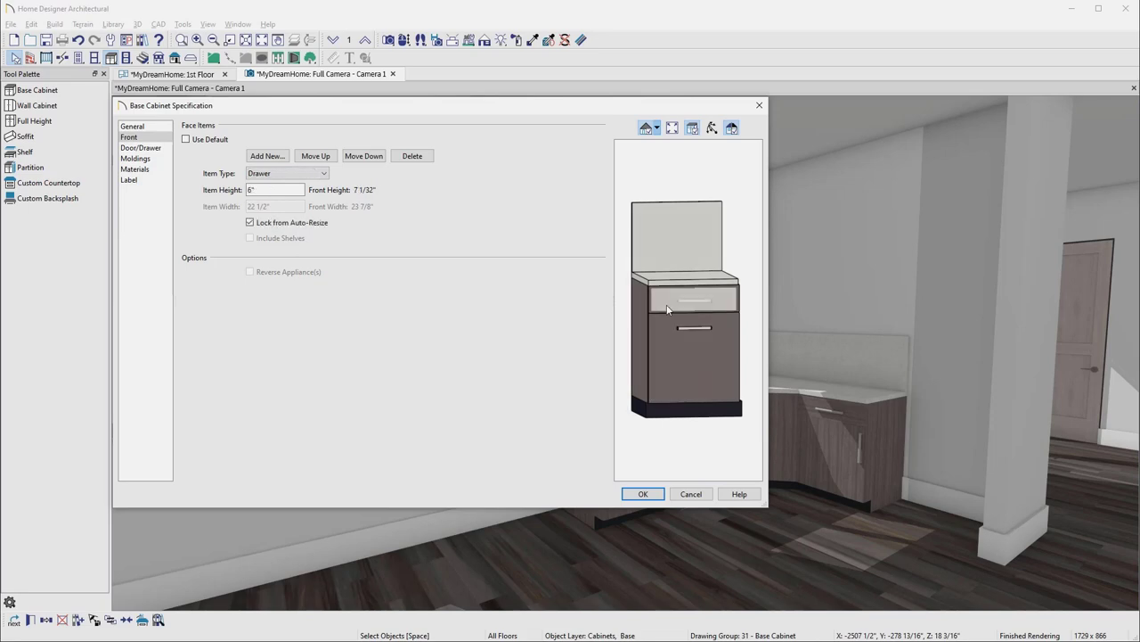
{"action": "left_click", "coordinate": [286, 161]}
{"action": "left_click", "coordinate": [402, 315]}
{"action": "left_click", "coordinate": [643, 493]}
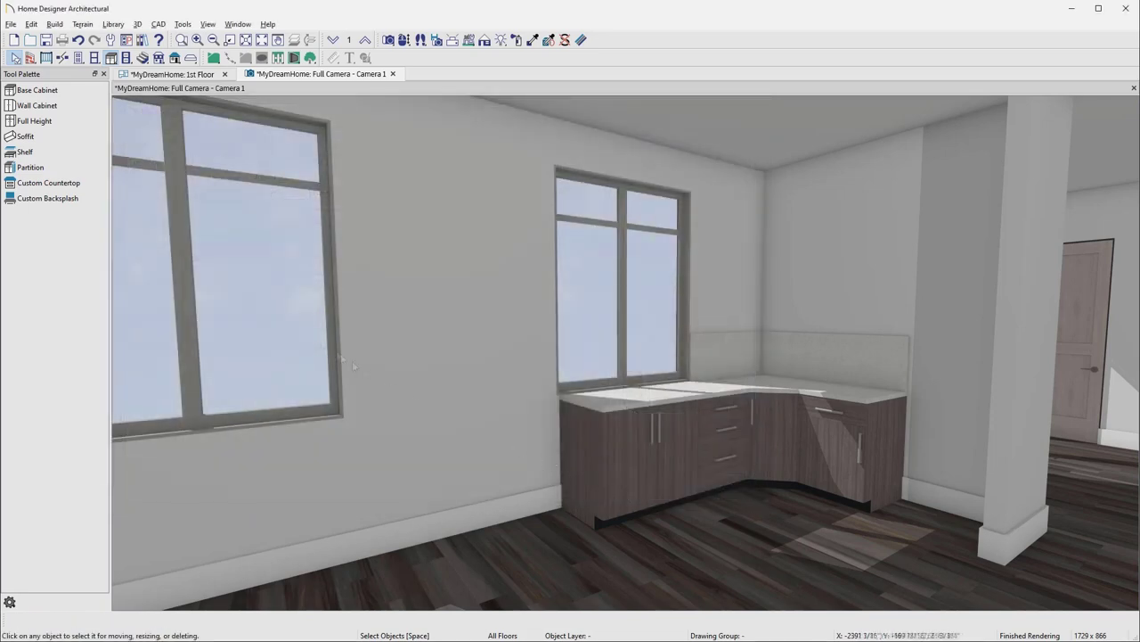
Step: Place two more base cabinets along the window wall
{"action": "left_click", "coordinate": [37, 90]}
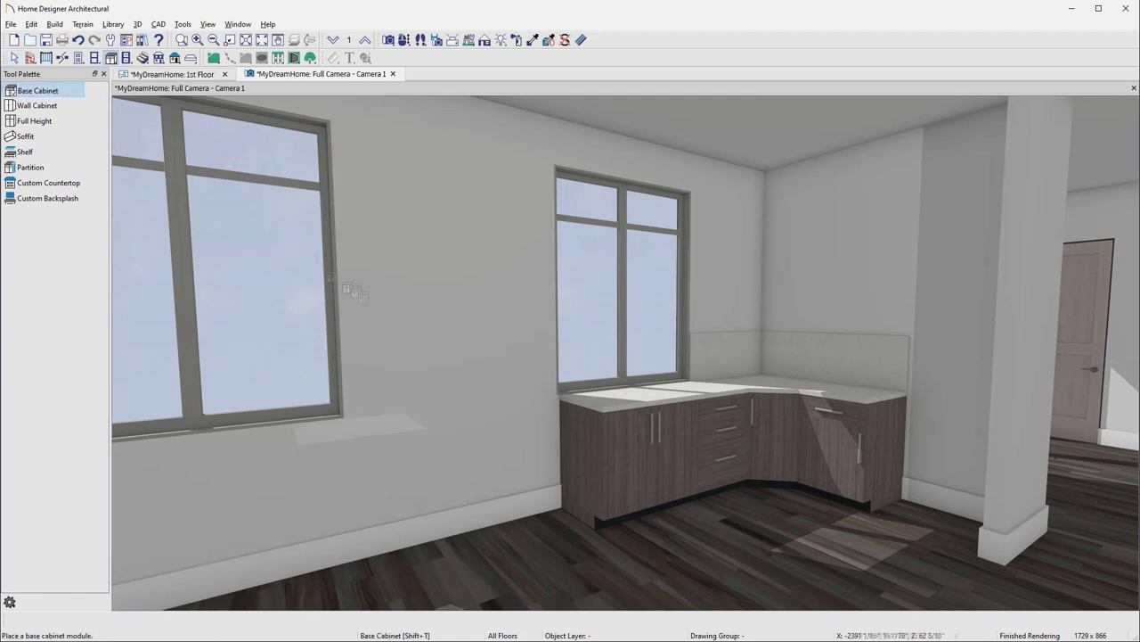
{"action": "left_click", "coordinate": [497, 457]}
{"action": "left_click", "coordinate": [463, 479]}
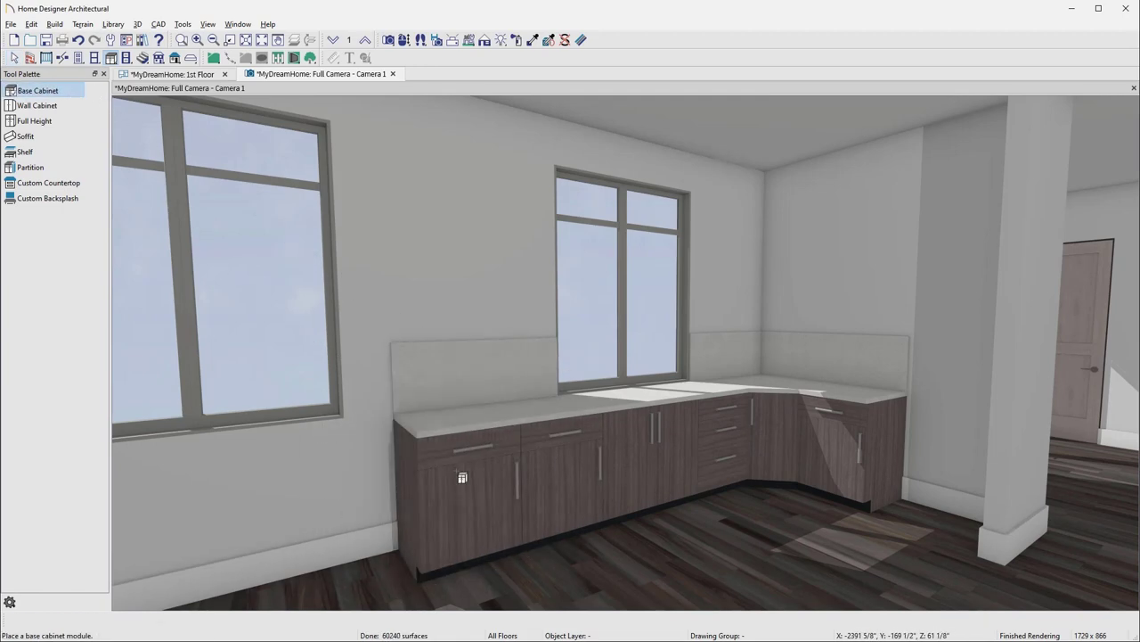
Step: Widen the end cabinet to the window-wall corner and apply Basic Arch, Beaded Recessed and Beaded Beadboard doors
{"action": "key", "text": "space"}
{"action": "left_click_drag", "start_coordinate": [420, 505], "coordinate": [355, 529]}
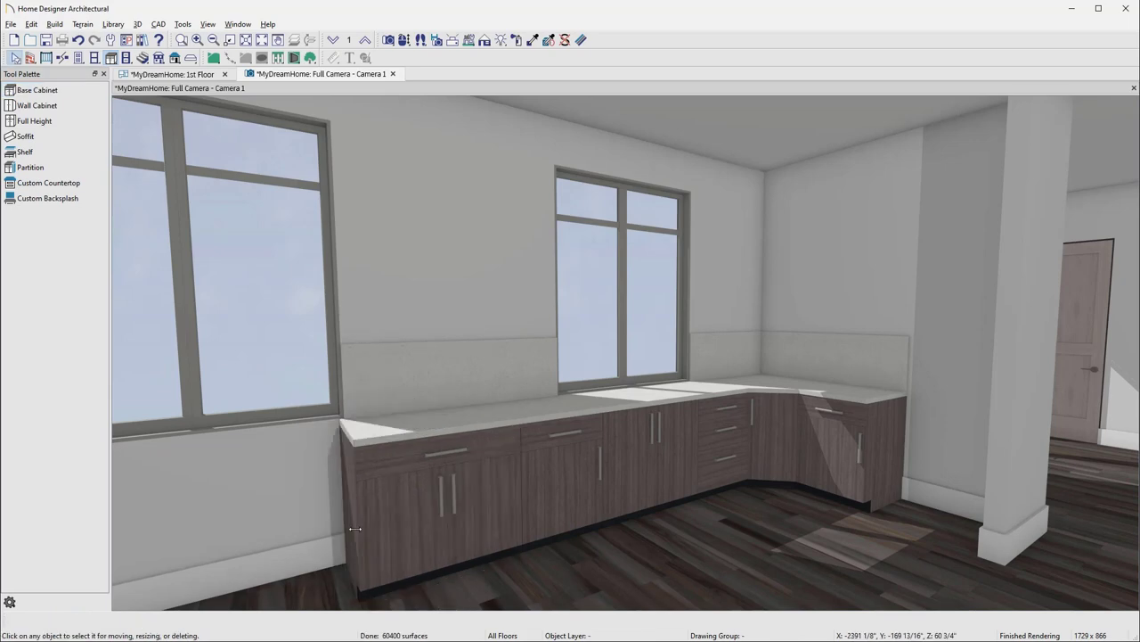
{"action": "left_click", "coordinate": [143, 39]}
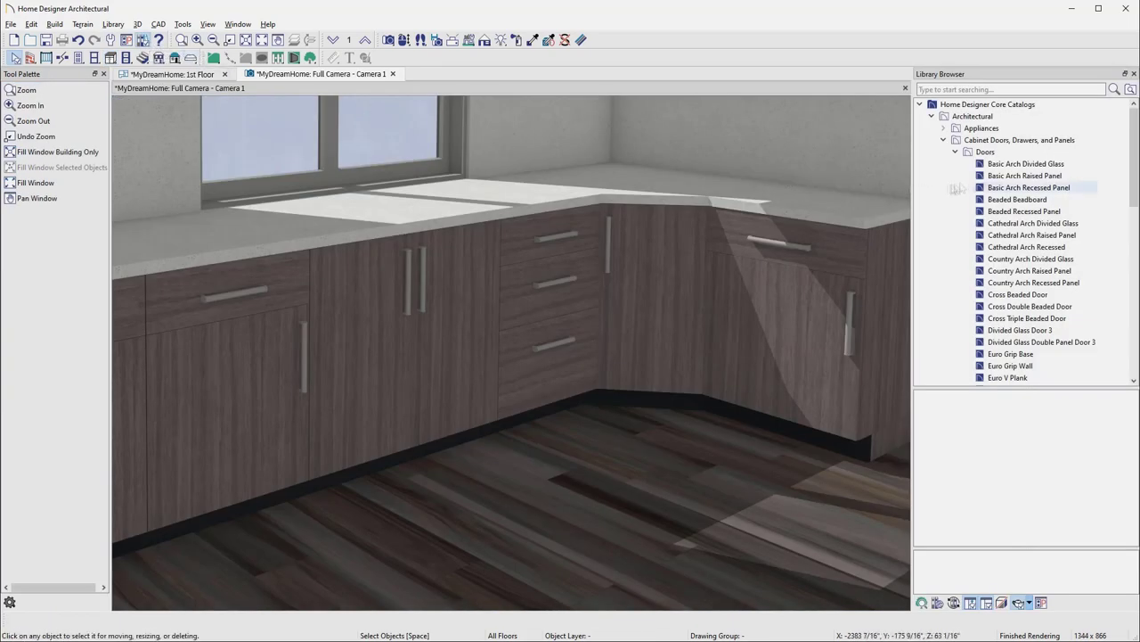
{"action": "left_click", "coordinate": [1016, 176]}
{"action": "left_click", "coordinate": [819, 338]}
{"action": "left_click", "coordinate": [1034, 212]}
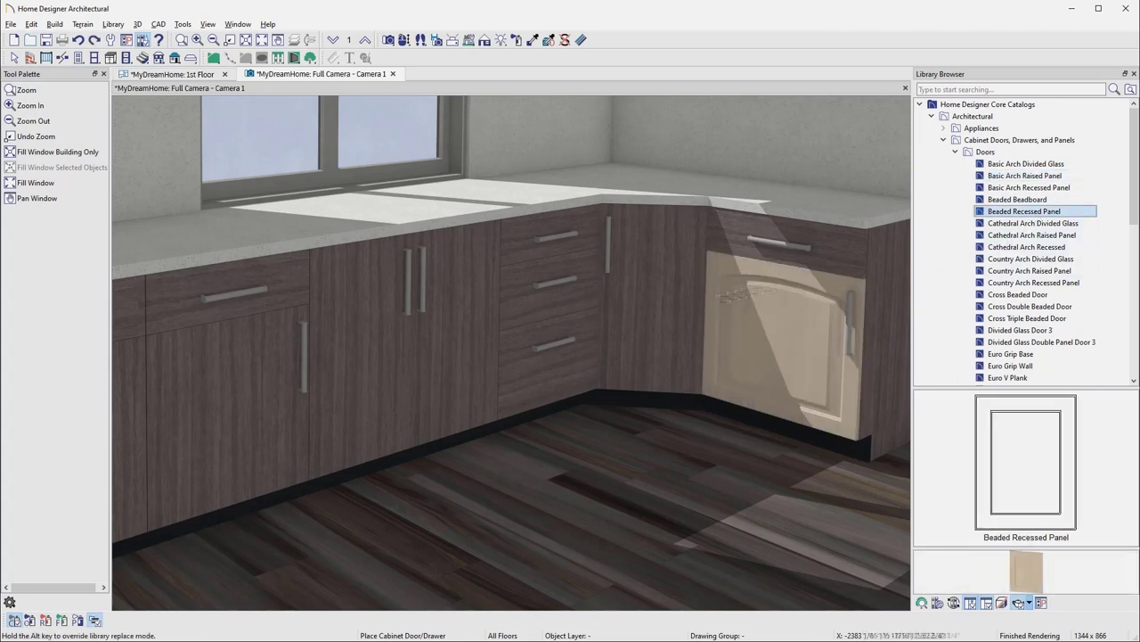
{"action": "left_click", "coordinate": [651, 303]}
{"action": "left_click", "coordinate": [1018, 199]}
{"action": "left_click", "coordinate": [474, 369]}
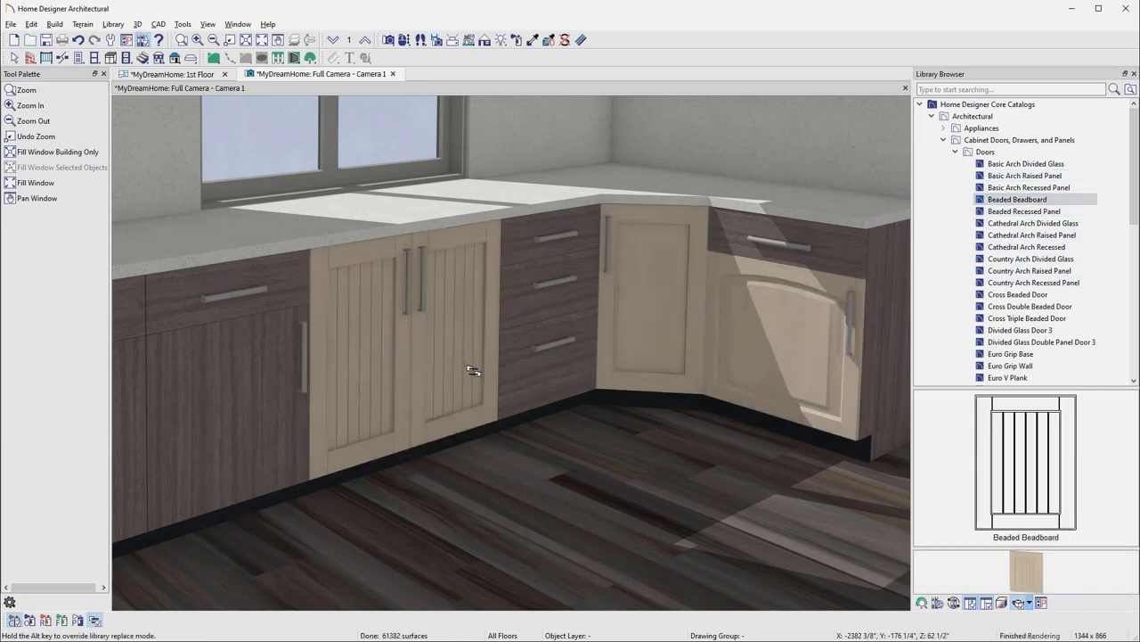
Step: Give the corner cabinet drawer and the three-drawer cabinet Beaded Double drawer fronts
{"action": "left_click", "coordinate": [955, 152]}
{"action": "left_click", "coordinate": [955, 163]}
{"action": "left_click", "coordinate": [1011, 199]}
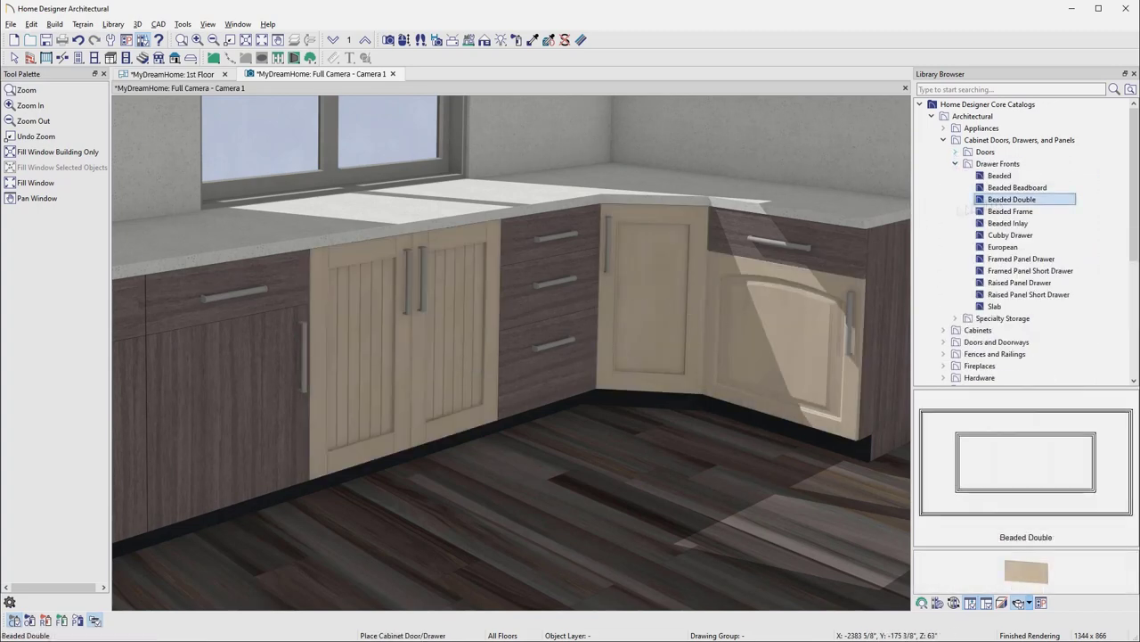
{"action": "left_click", "coordinate": [784, 245]}
{"action": "left_click", "coordinate": [588, 304]}
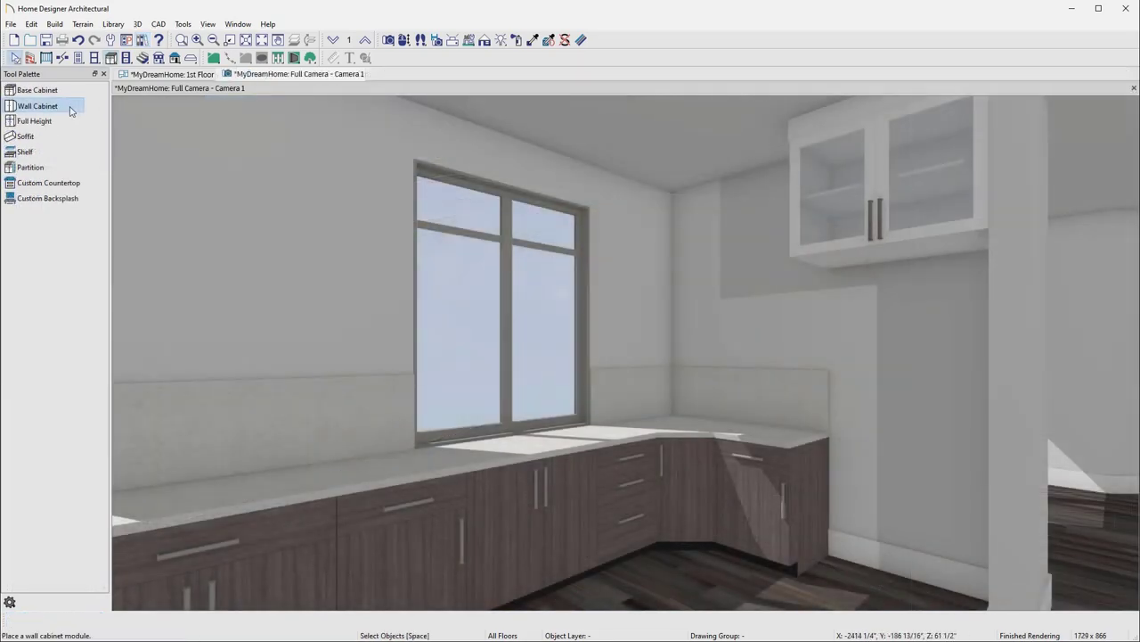
Step: Place two wall cabinets in the window corner, widening the right-wall one
{"action": "left_click", "coordinate": [77, 107]}
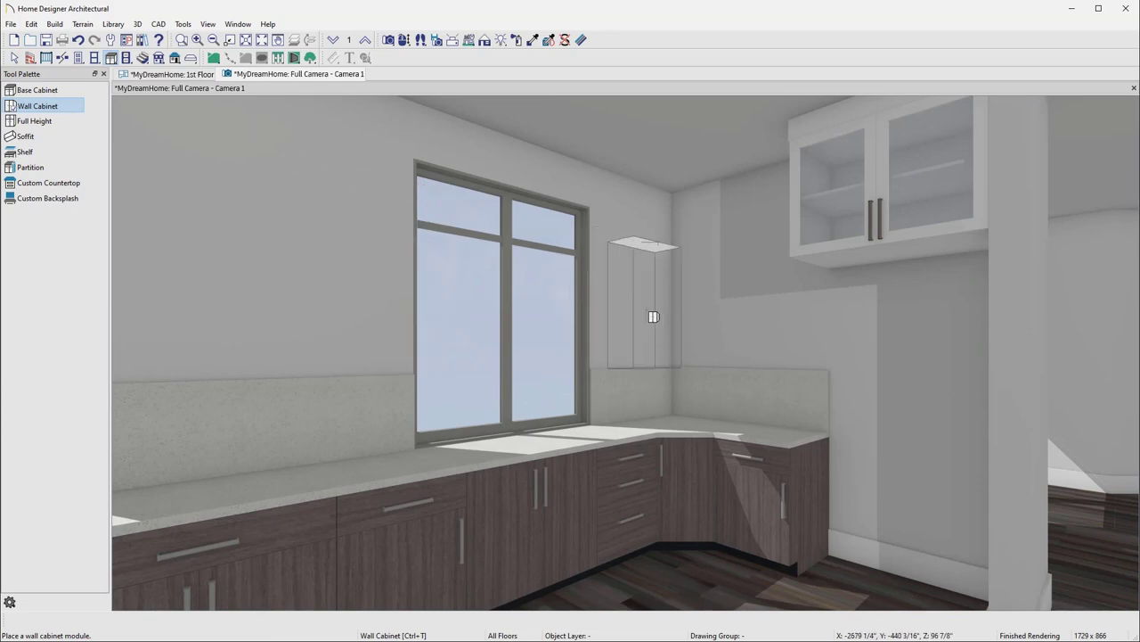
{"action": "left_click", "coordinate": [681, 334]}
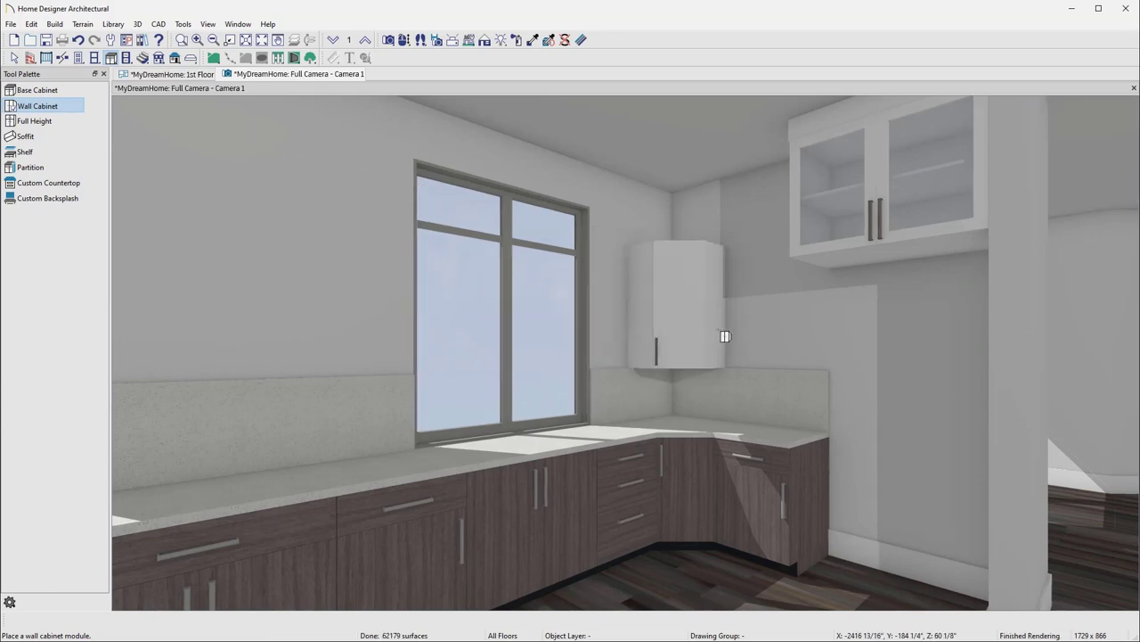
{"action": "left_click", "coordinate": [751, 335]}
{"action": "left_click", "coordinate": [755, 329]}
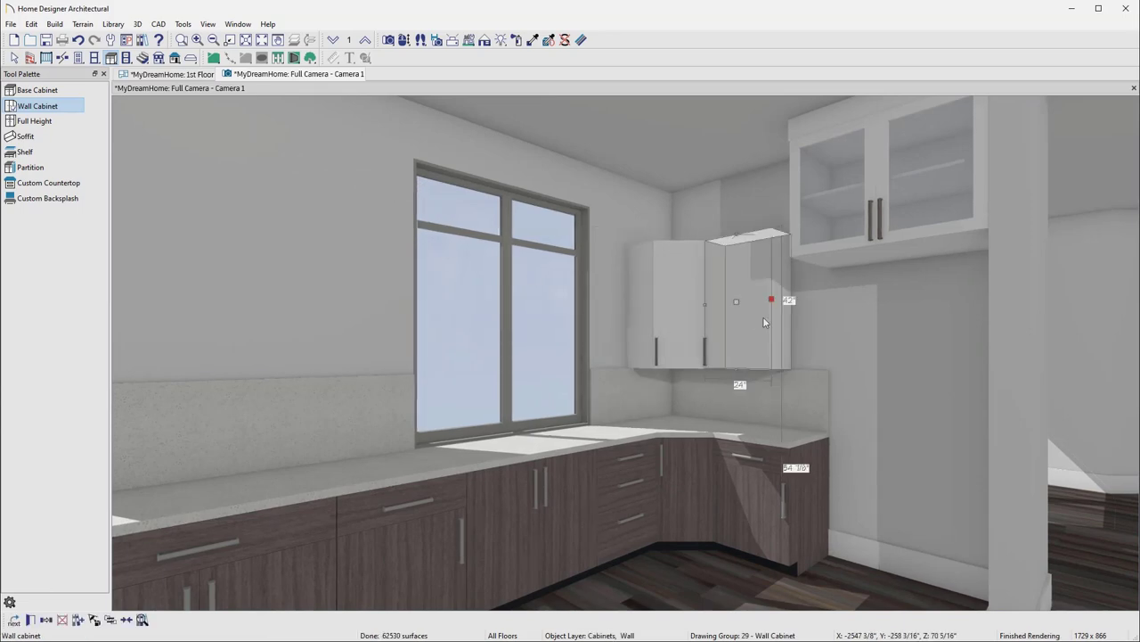
{"action": "left_click_drag", "start_coordinate": [793, 303], "coordinate": [821, 298]}
{"action": "left_click", "coordinate": [692, 314], "text": "shift"}
Step: Set both wall cabinets to 60" tall with framed glass doors and CA-001 molding on top
{"action": "double_click", "coordinate": [692, 314]}
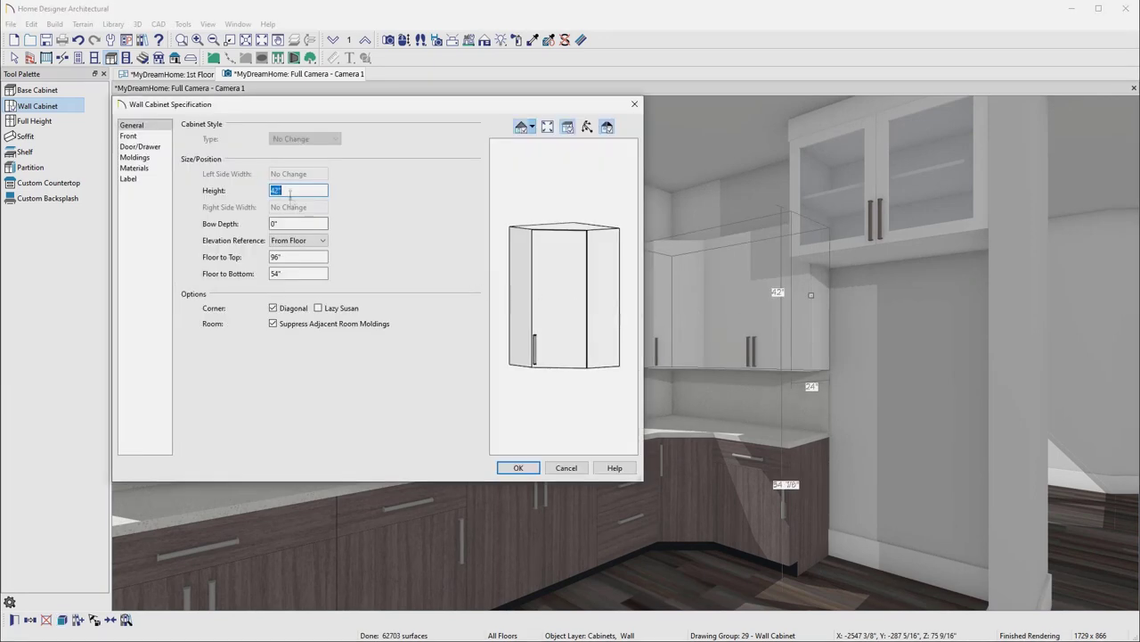
{"action": "type", "text": "60"}
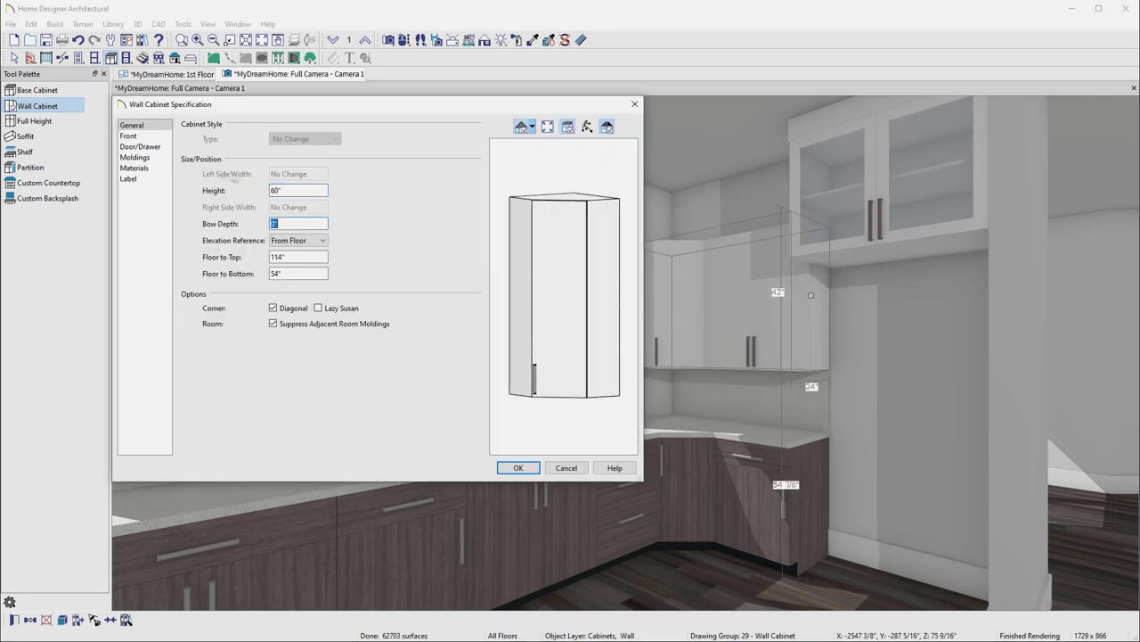
{"action": "left_click", "coordinate": [140, 146]}
{"action": "left_click", "coordinate": [327, 140]}
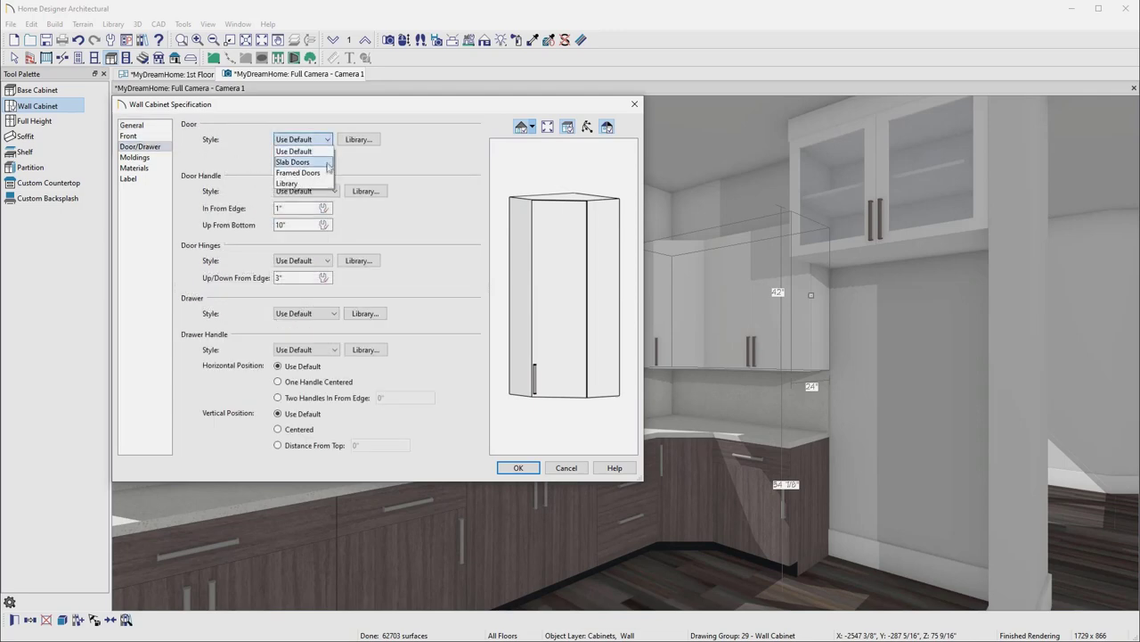
{"action": "left_click", "coordinate": [302, 172]}
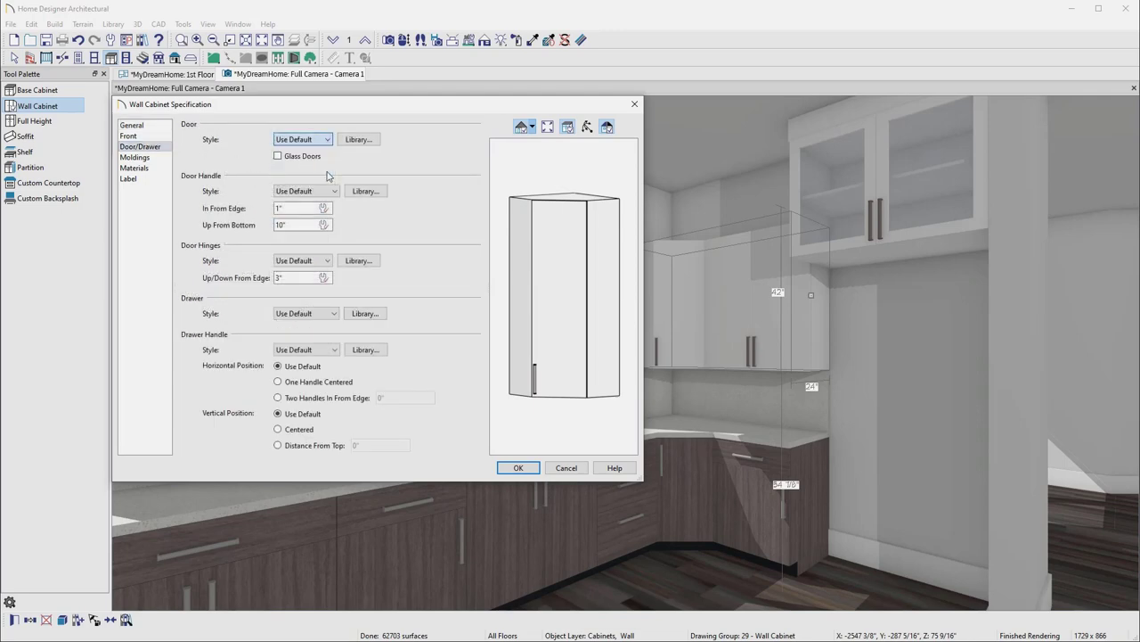
{"action": "left_click", "coordinate": [278, 156]}
{"action": "left_click", "coordinate": [151, 158]}
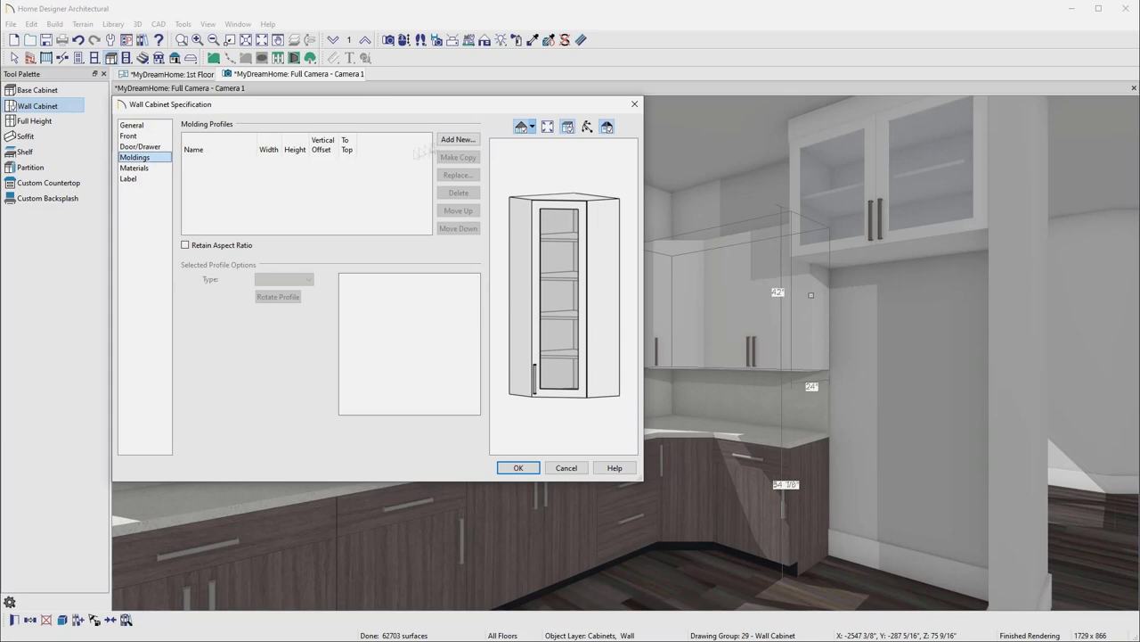
{"action": "left_click", "coordinate": [458, 139]}
{"action": "left_click", "coordinate": [753, 191]}
{"action": "left_click", "coordinate": [870, 371]}
{"action": "left_click", "coordinate": [517, 467]}
{"action": "key", "text": "Escape"}
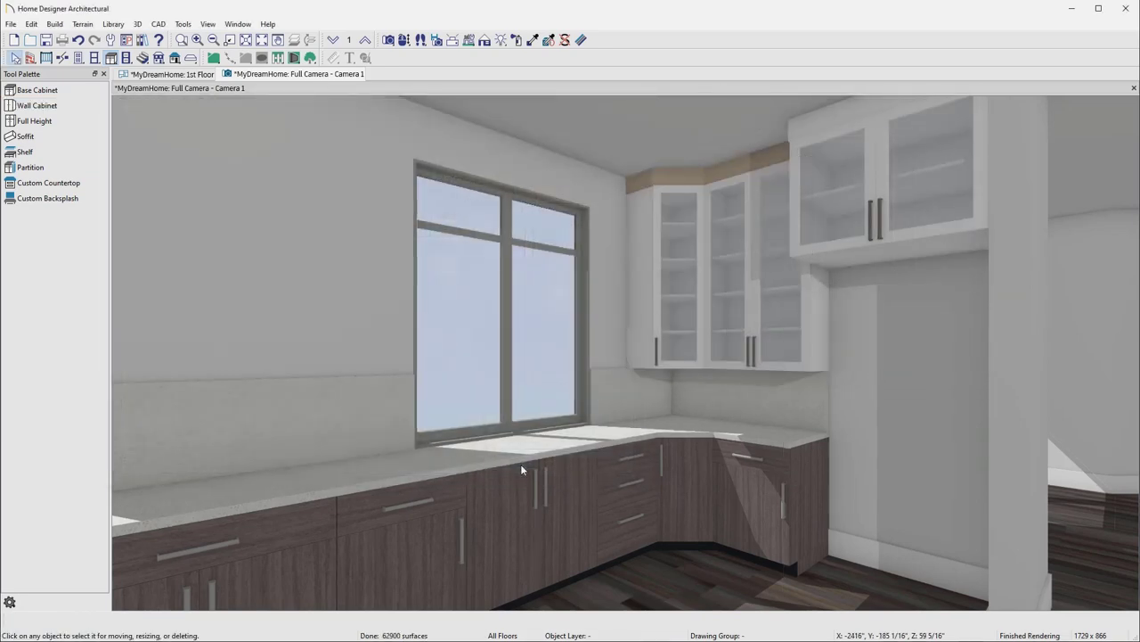
Step: Paint the molding above the wall cabinets white, then review the corner base cabinet's door and molding options
{"action": "left_click", "coordinate": [533, 39]}
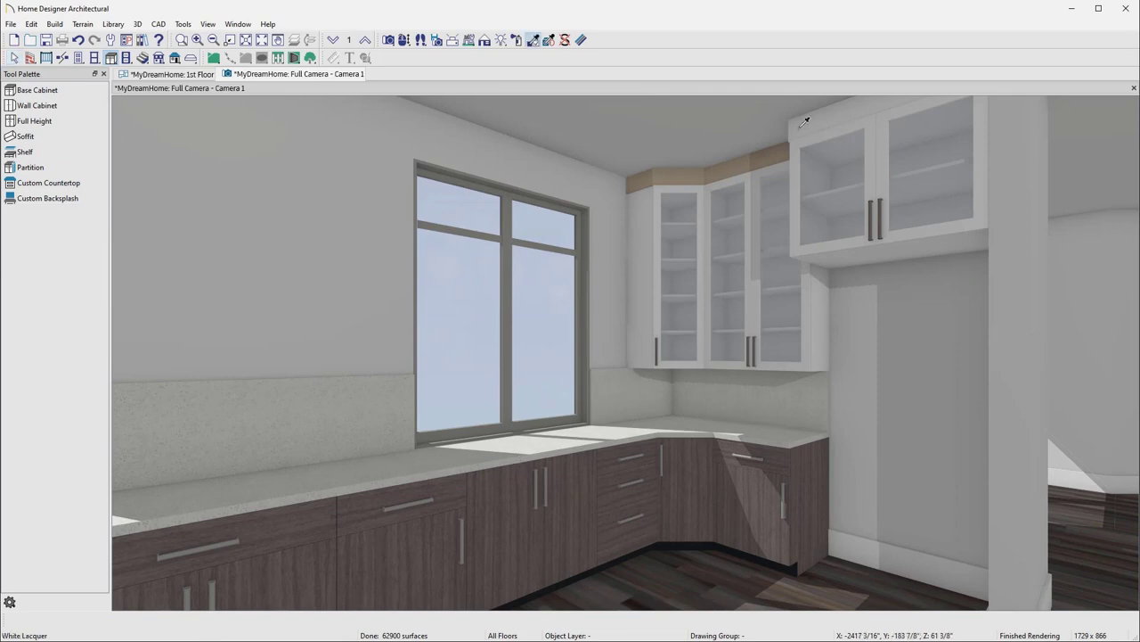
{"action": "left_click", "coordinate": [783, 165]}
{"action": "double_click", "coordinate": [784, 165]}
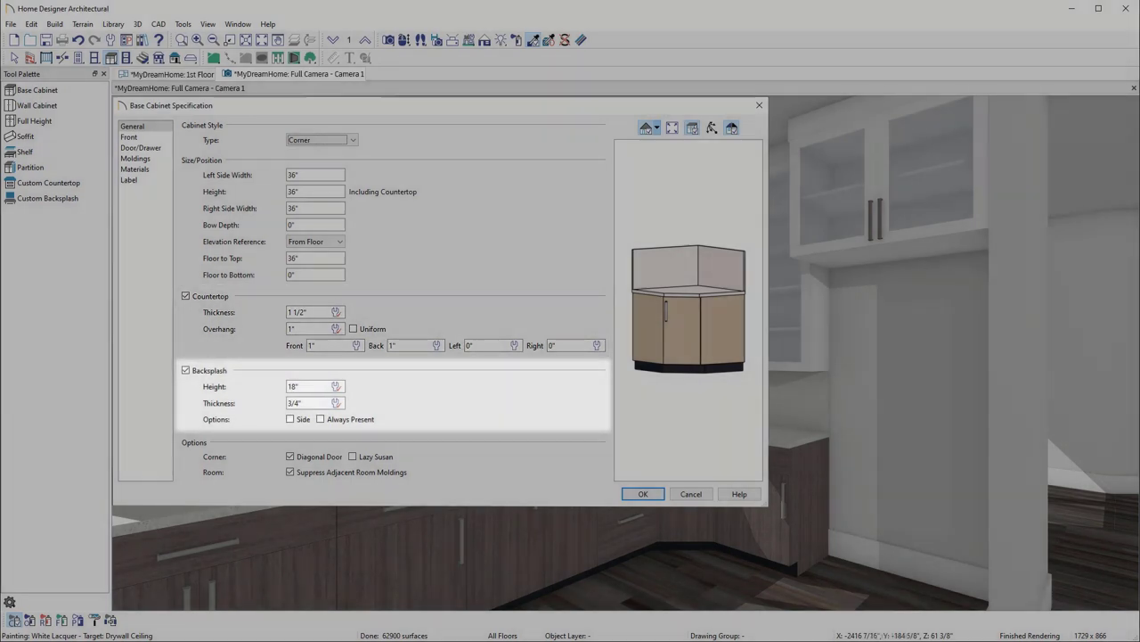
{"action": "left_click", "coordinate": [140, 147]}
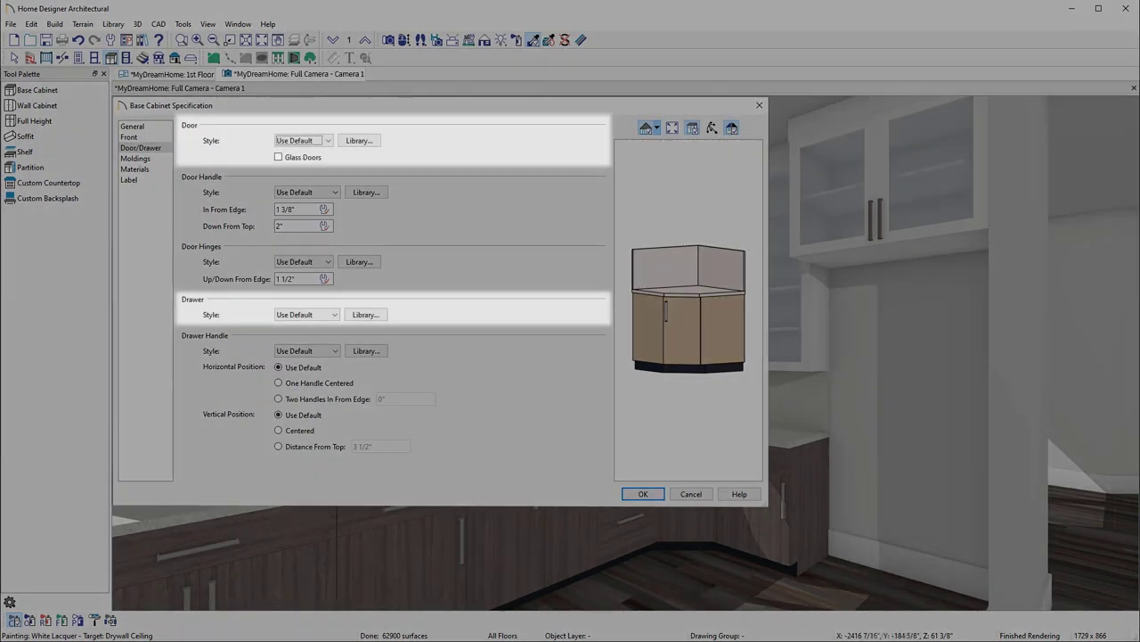
{"action": "left_click", "coordinate": [135, 158]}
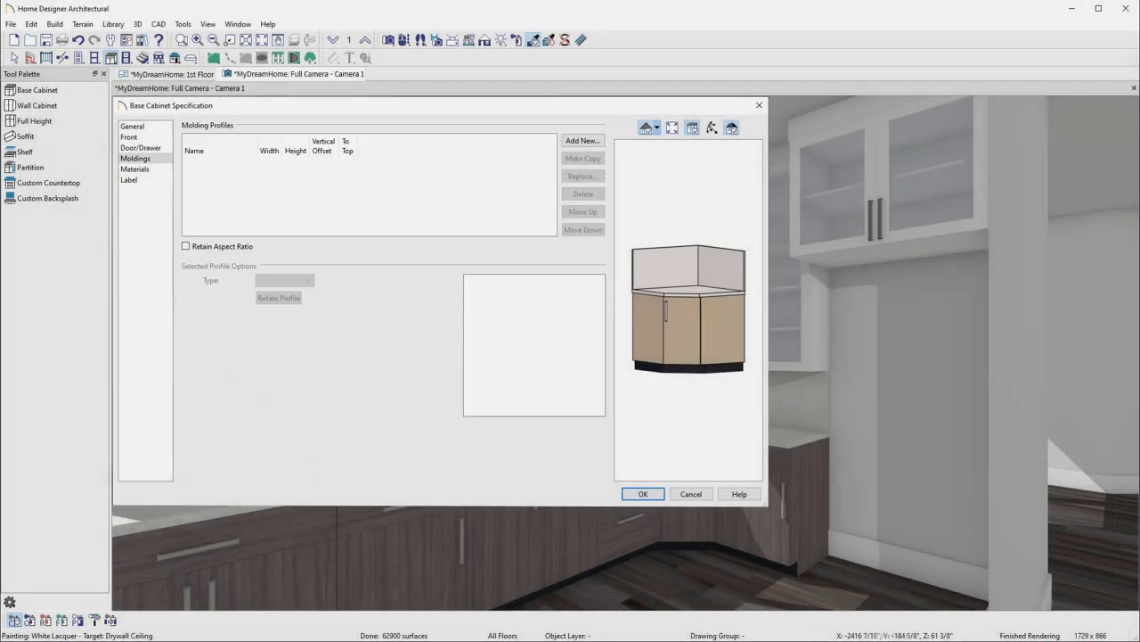
{"action": "key", "text": "Escape"}
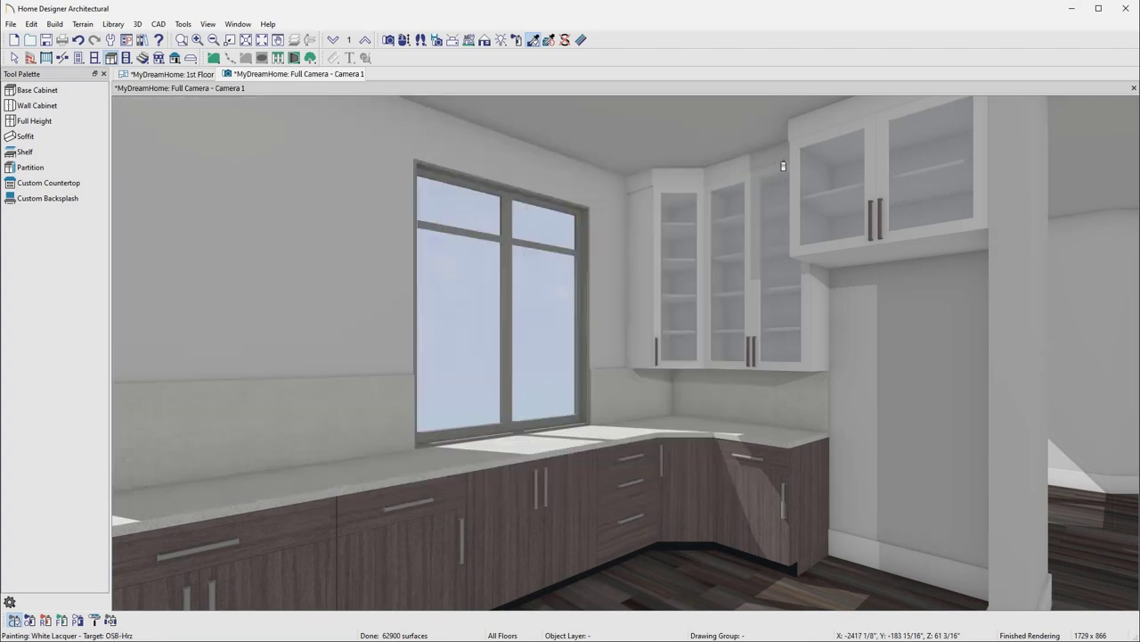
Step: Paint base cabinets Oak - Quartersawn White, counters white marble, walls Morning Dew, and the floor blonde maple
{"action": "left_click", "coordinate": [517, 40]}
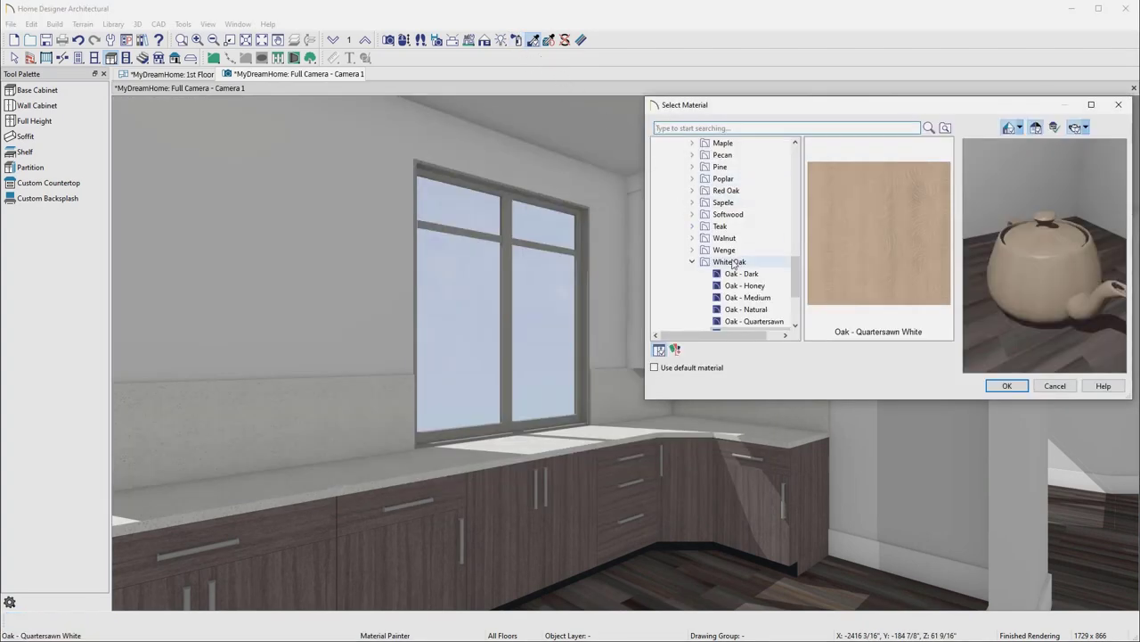
{"action": "left_click", "coordinate": [729, 261]}
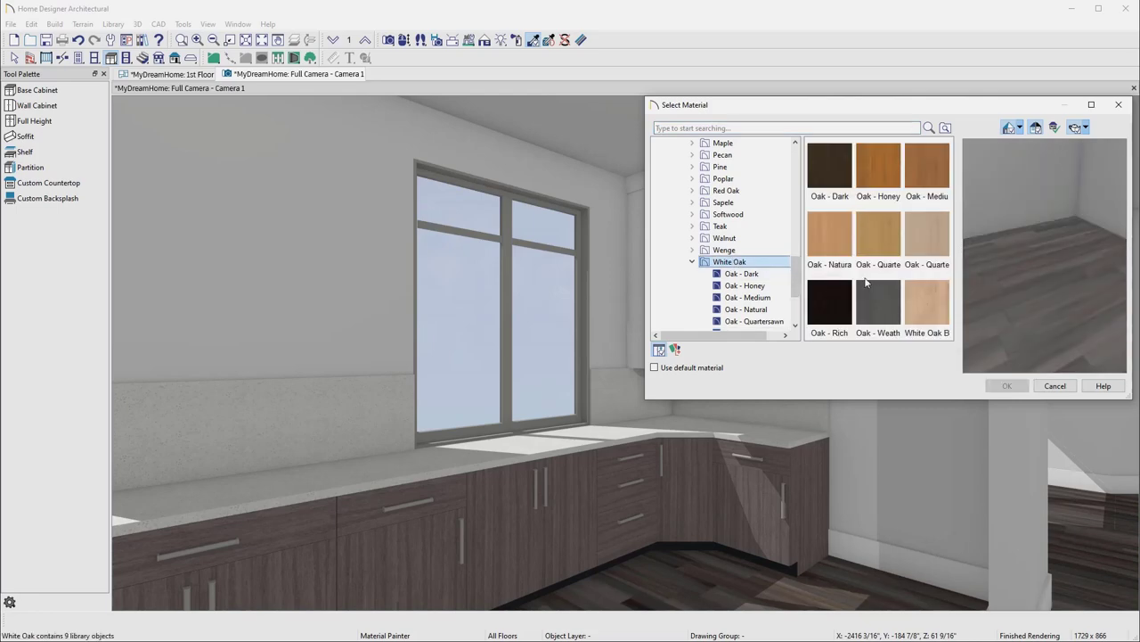
{"action": "left_click", "coordinate": [925, 244]}
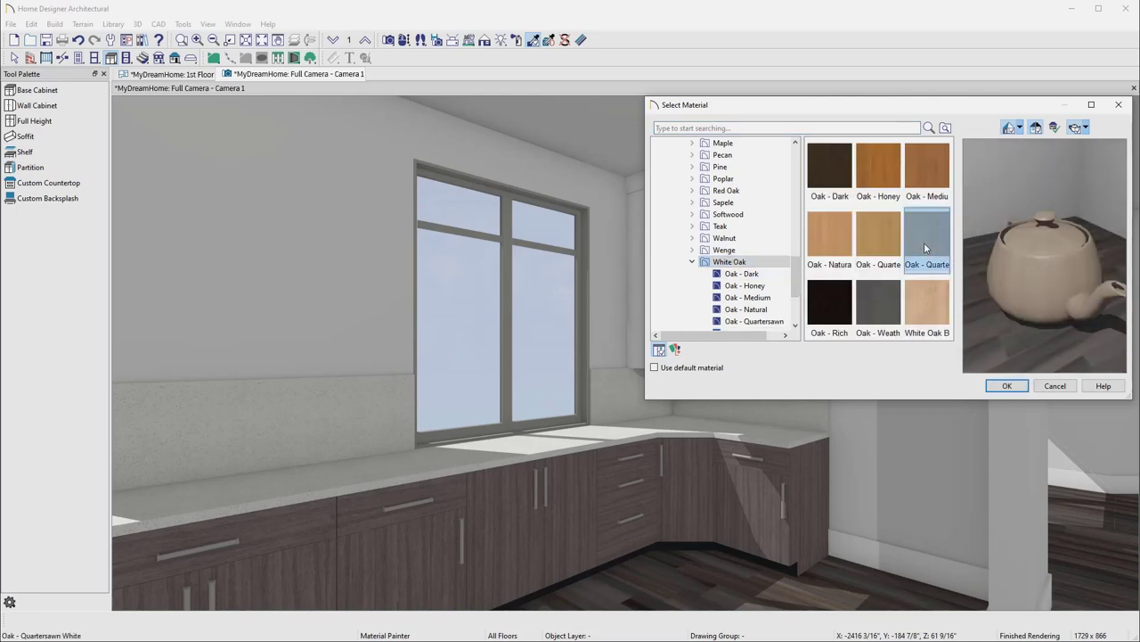
{"action": "left_click", "coordinate": [1007, 385]}
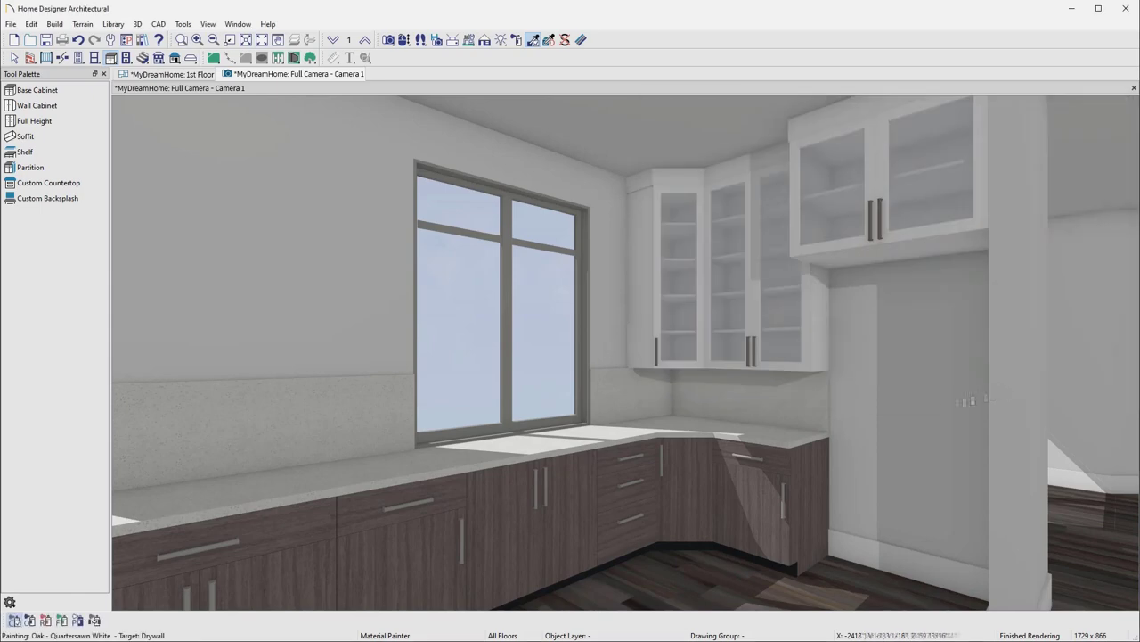
{"action": "left_click", "coordinate": [777, 496]}
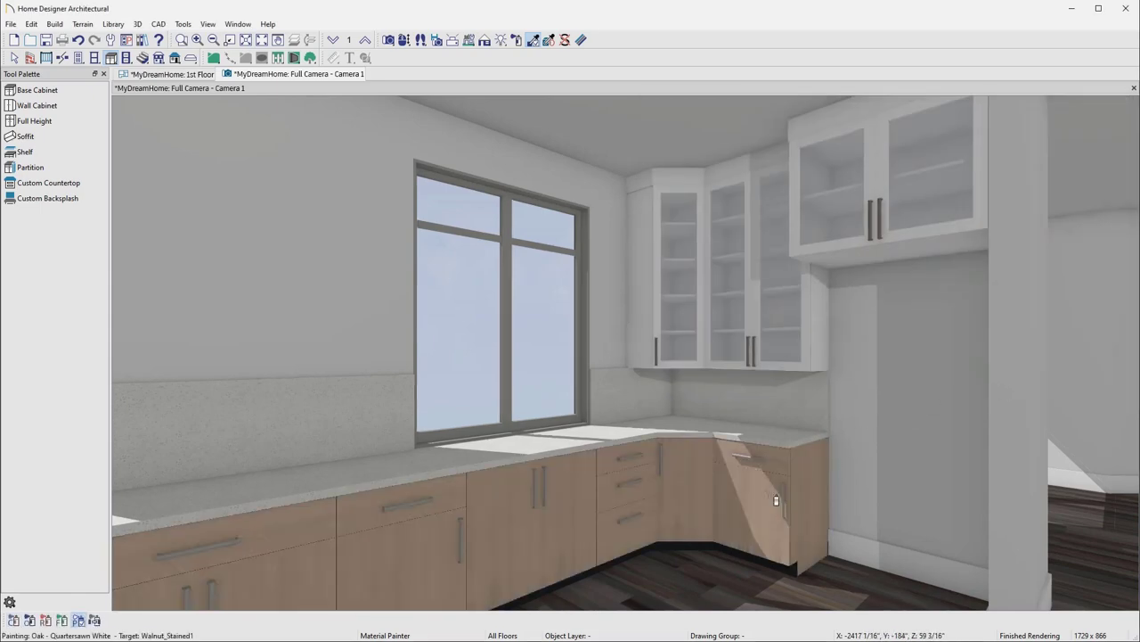
{"action": "left_click", "coordinate": [760, 415]}
{"action": "left_click", "coordinate": [861, 413]}
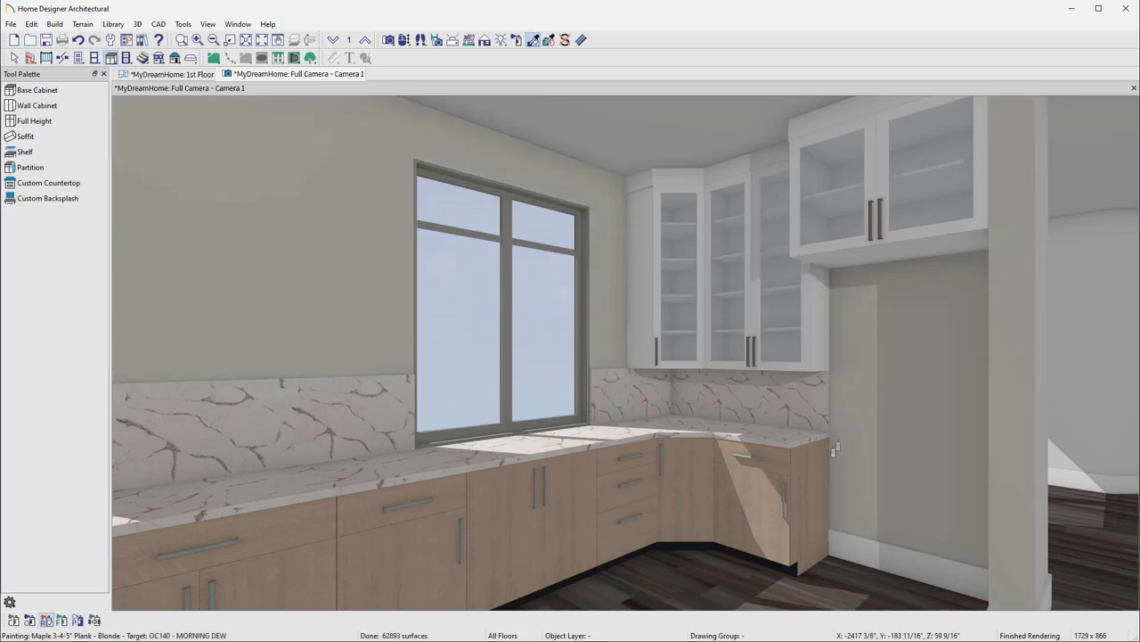
{"action": "left_click", "coordinate": [789, 603]}
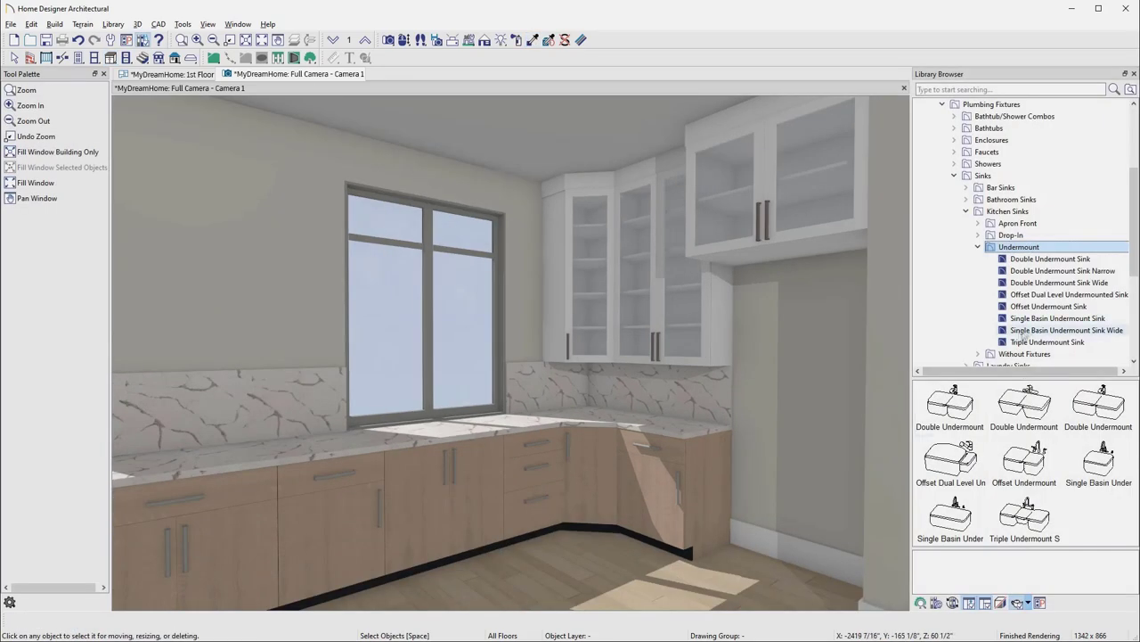
Step: Place the Offset Undermount Sink in the counter under the window
{"action": "left_click", "coordinate": [1048, 306]}
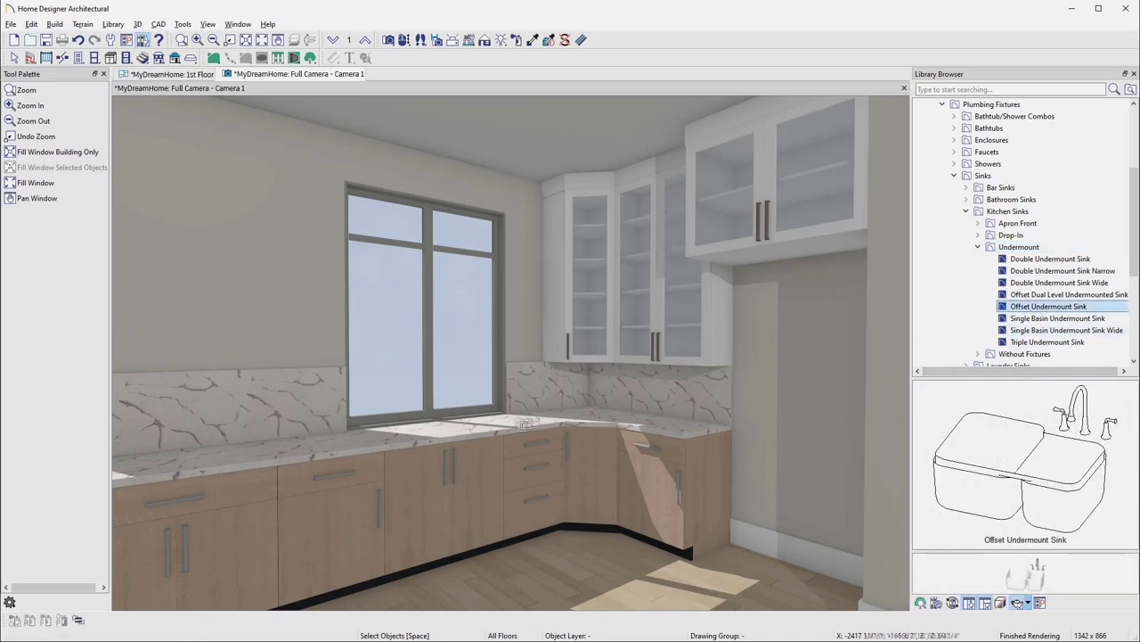
{"action": "left_click", "coordinate": [451, 434]}
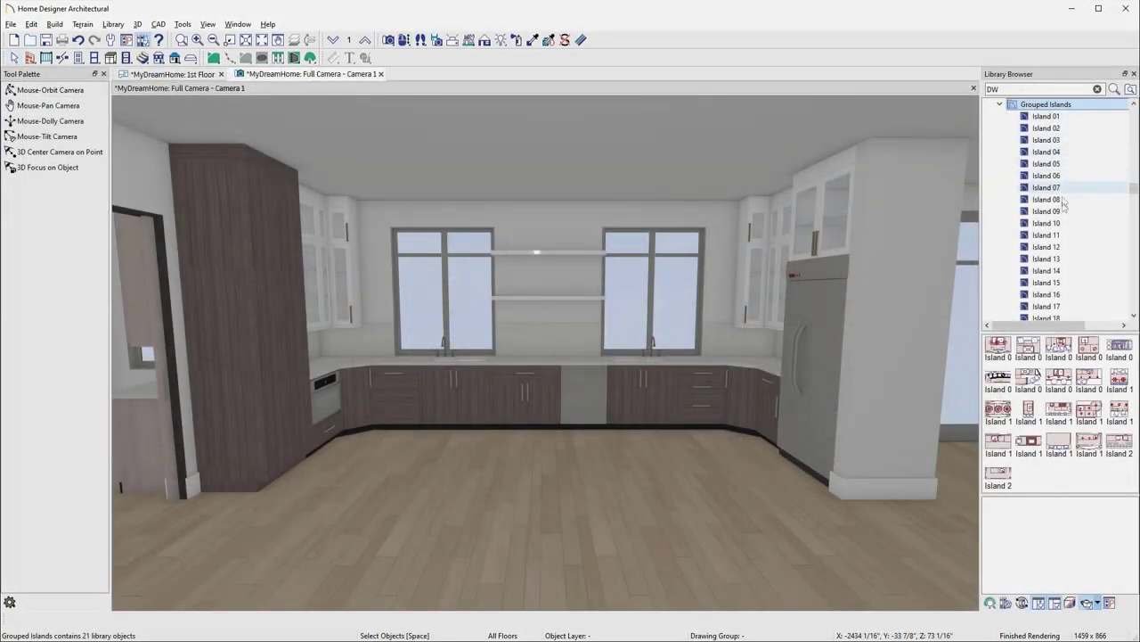
Step: Drop the Island 13 grouped island with stools and pendants into the kitchen center
{"action": "left_click", "coordinate": [1062, 258]}
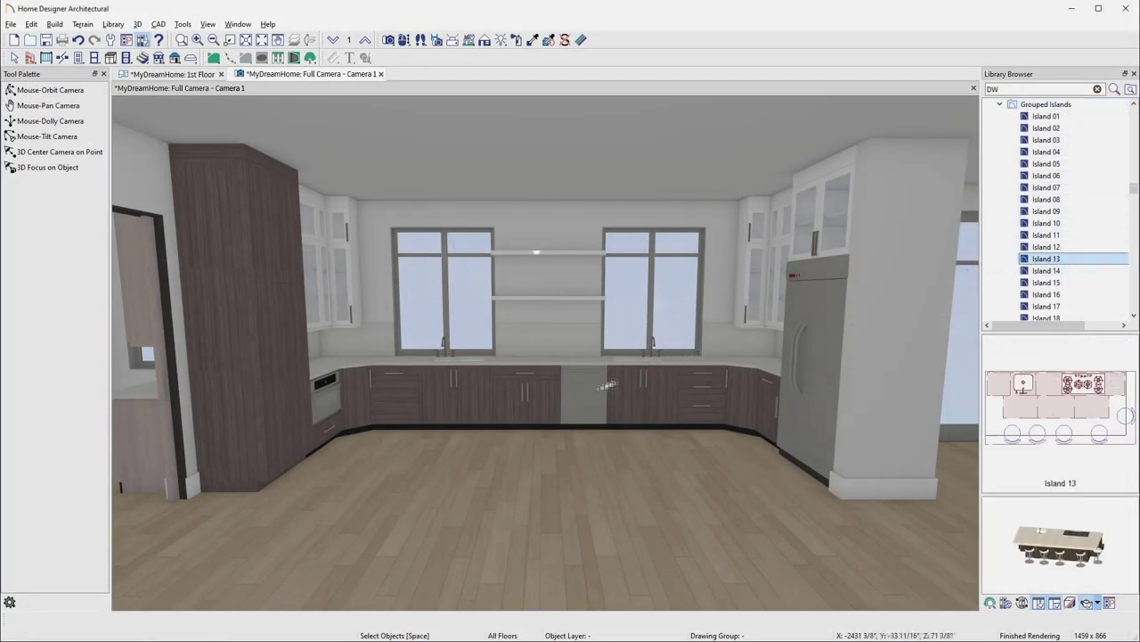
{"action": "left_click", "coordinate": [562, 414]}
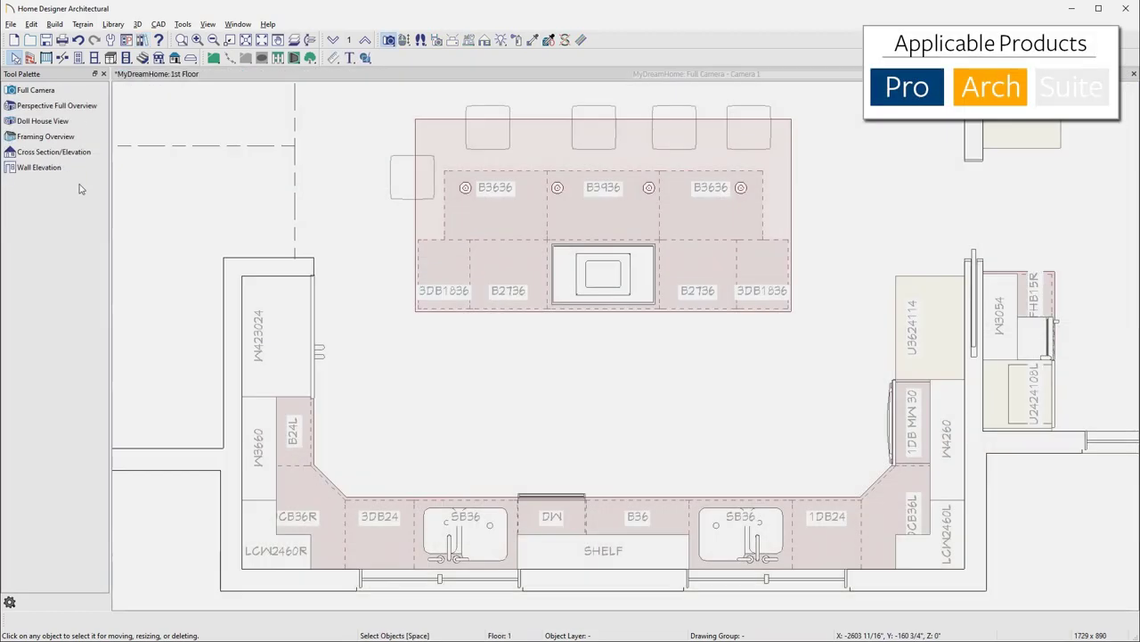
Step: Generate a wall elevation of the front cabinet wall and dimension the base cabinets along their bottom edge
{"action": "left_click", "coordinate": [76, 169]}
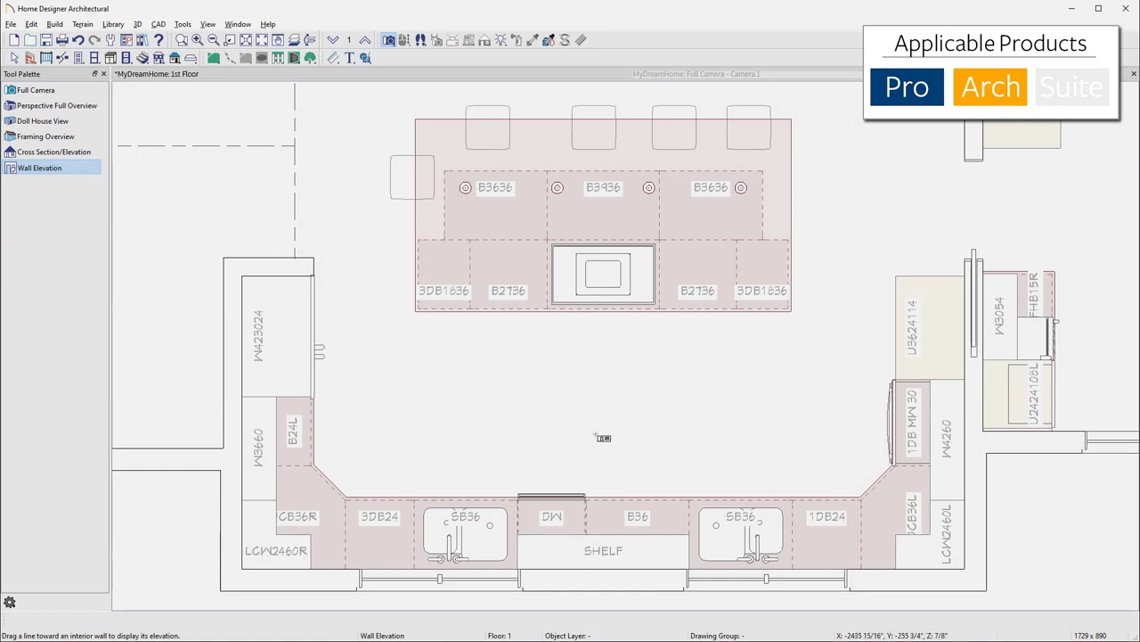
{"action": "left_click_drag", "start_coordinate": [601, 434], "coordinate": [595, 599]}
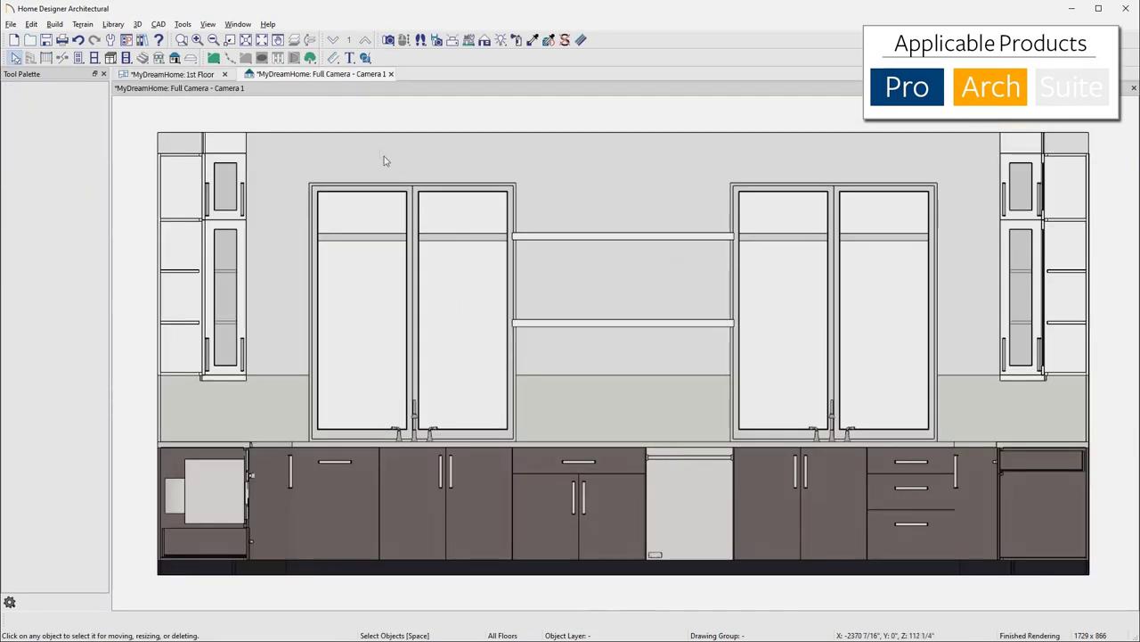
{"action": "left_click", "coordinate": [334, 57]}
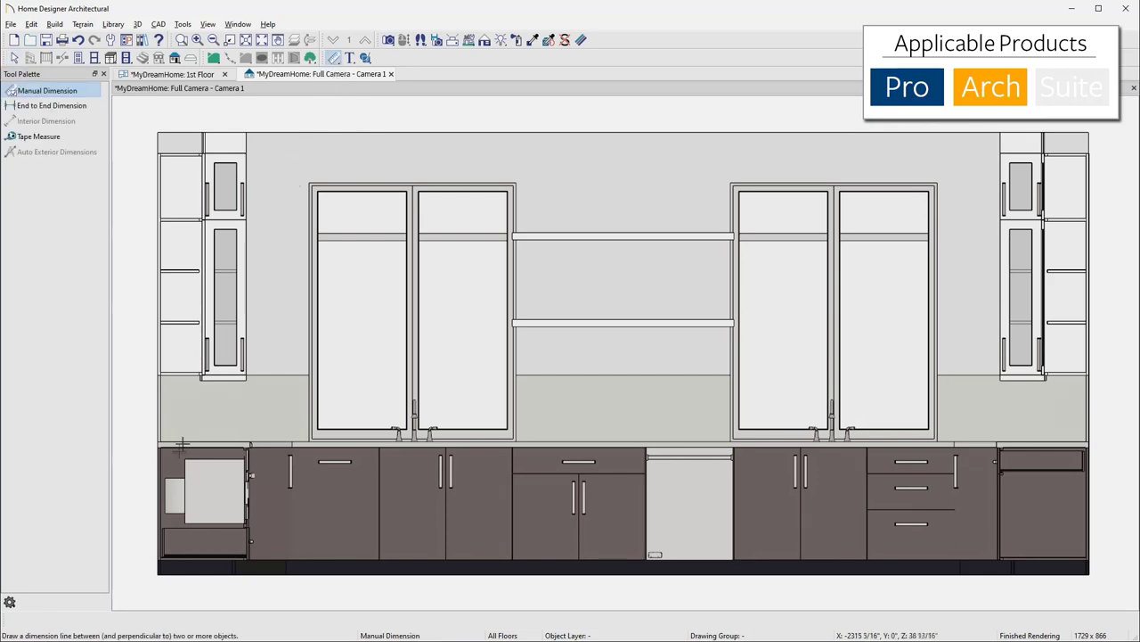
{"action": "left_click_drag", "start_coordinate": [148, 565], "coordinate": [1092, 580]}
{"action": "key", "text": "space"}
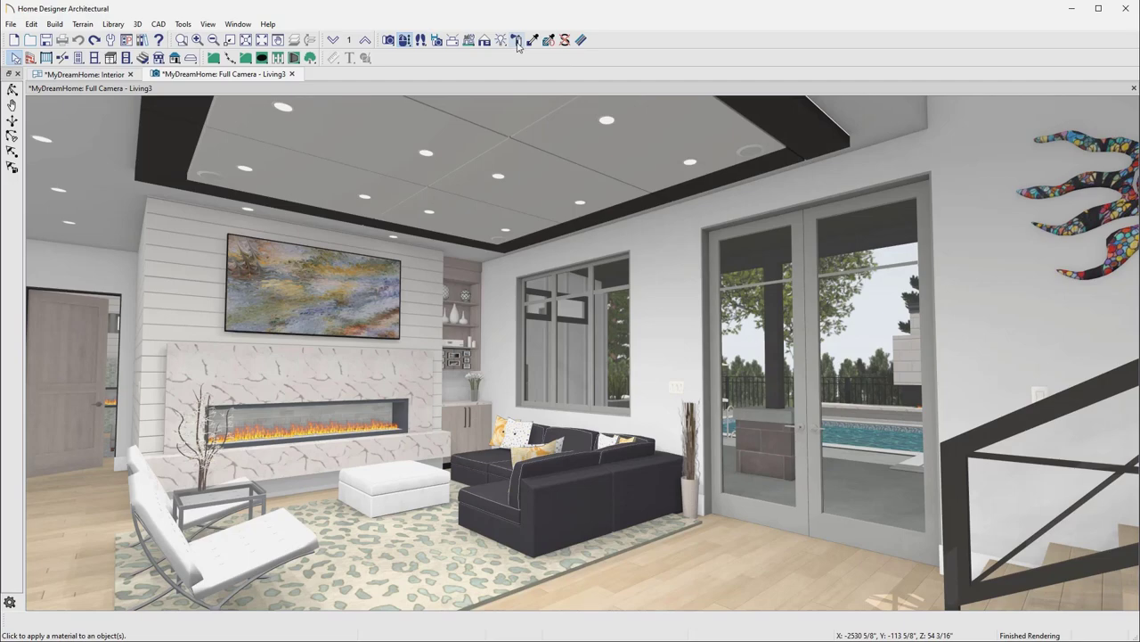
Step: Paint the living room wall with Benjamin Moore OC-140 Morning Dew from Off White Colours
{"action": "left_click", "coordinate": [518, 42]}
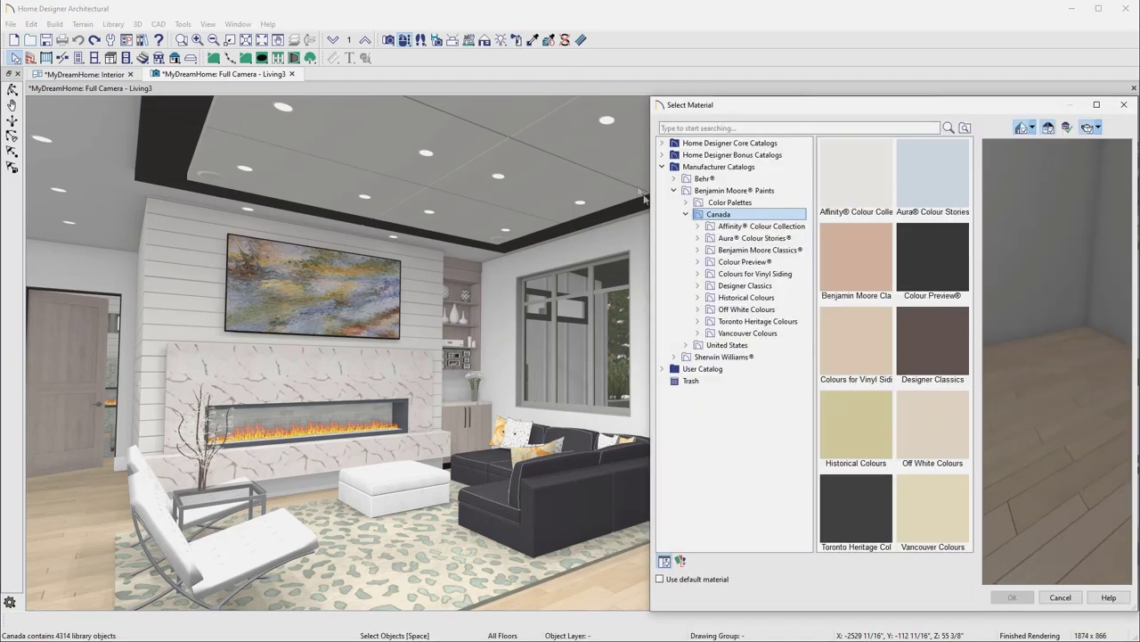
{"action": "left_click", "coordinate": [776, 311]}
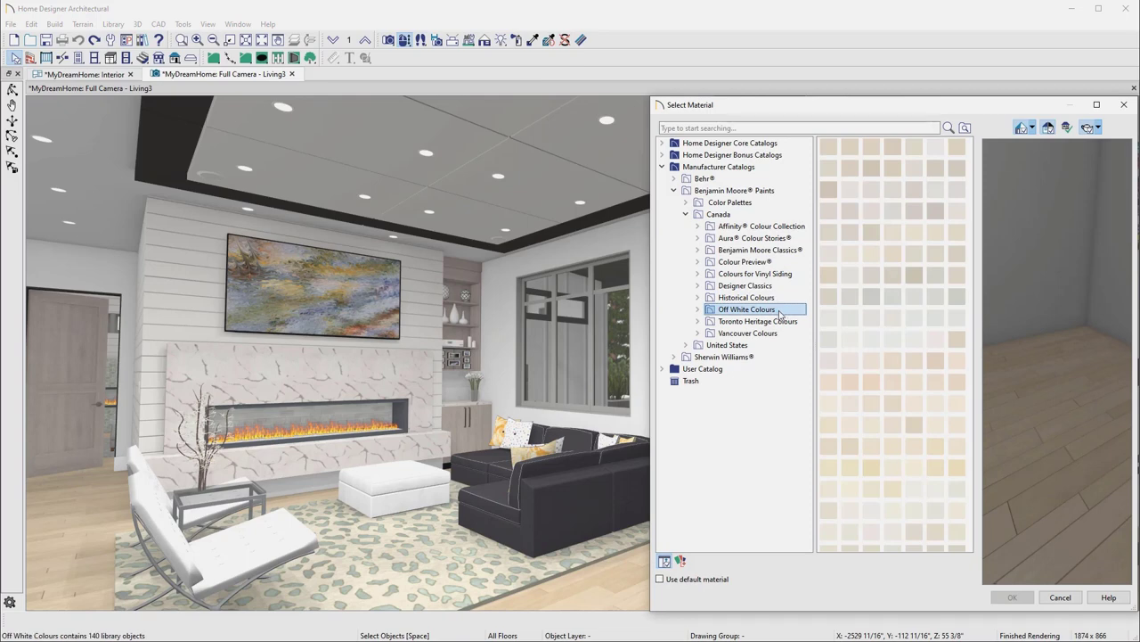
{"action": "scroll", "coordinate": [921, 428], "scroll_direction": "down", "scroll_amount": 1}
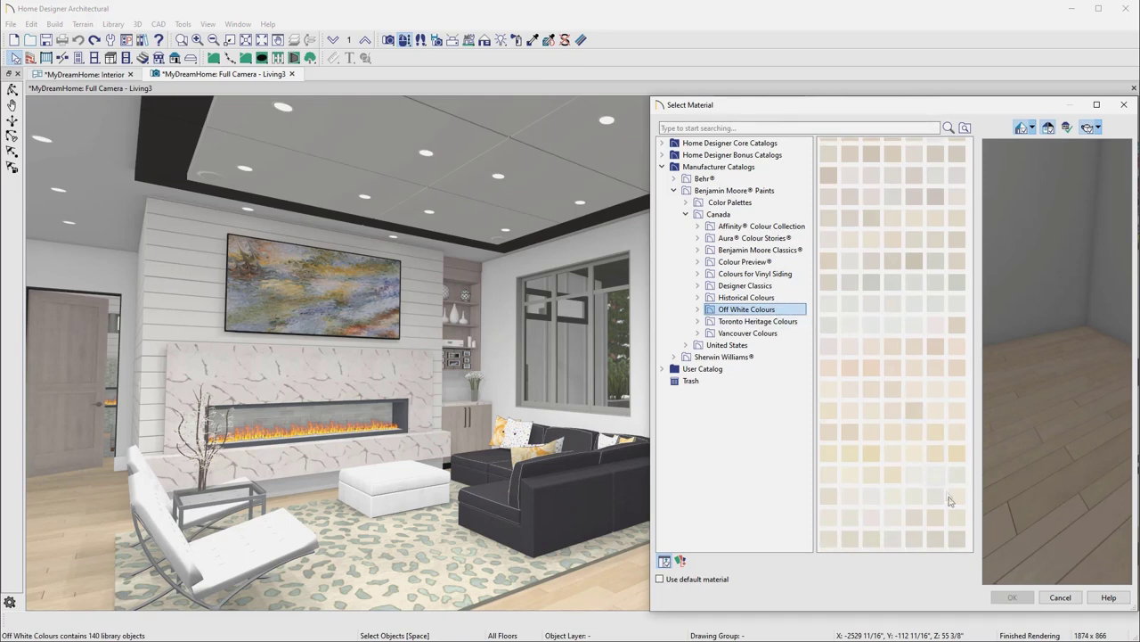
{"action": "left_click", "coordinate": [958, 540]}
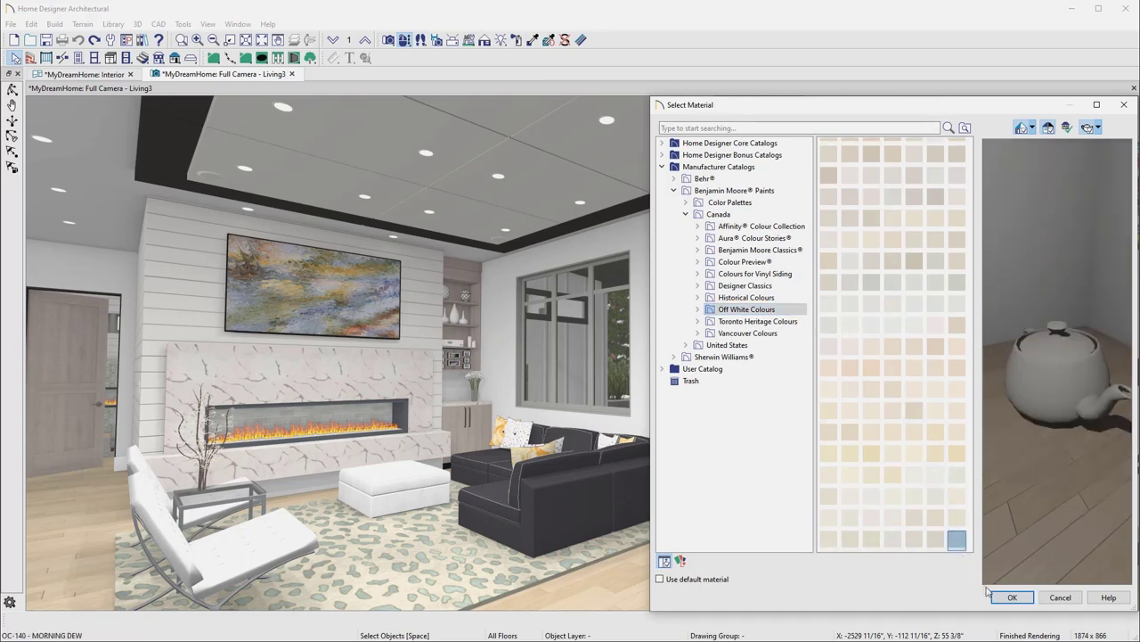
{"action": "left_click", "coordinate": [1010, 597]}
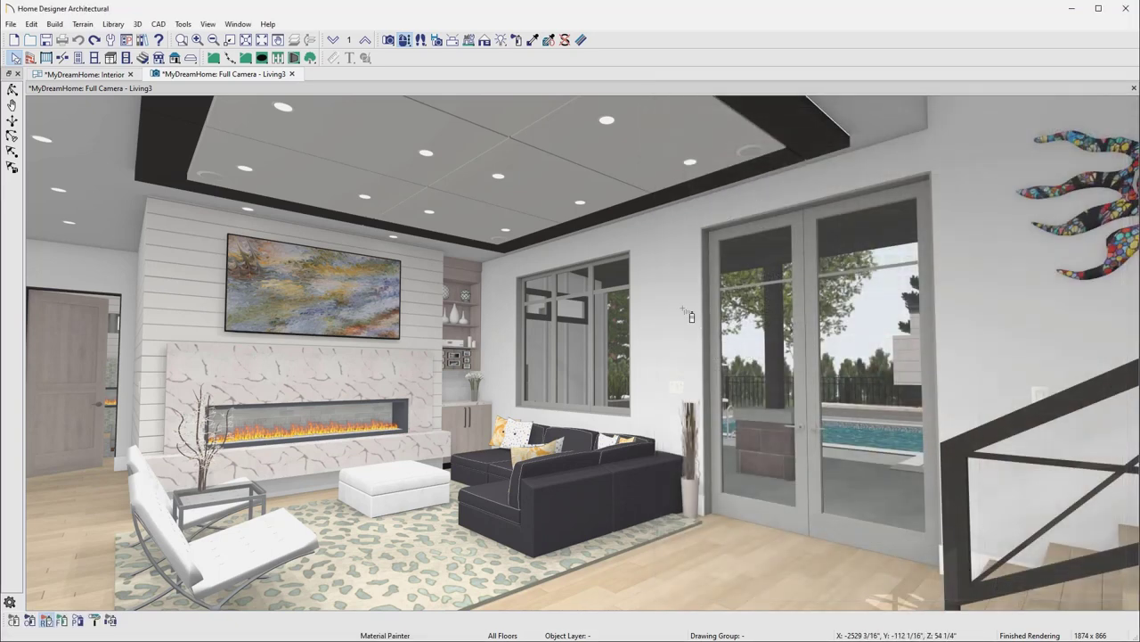
{"action": "left_click", "coordinate": [687, 311]}
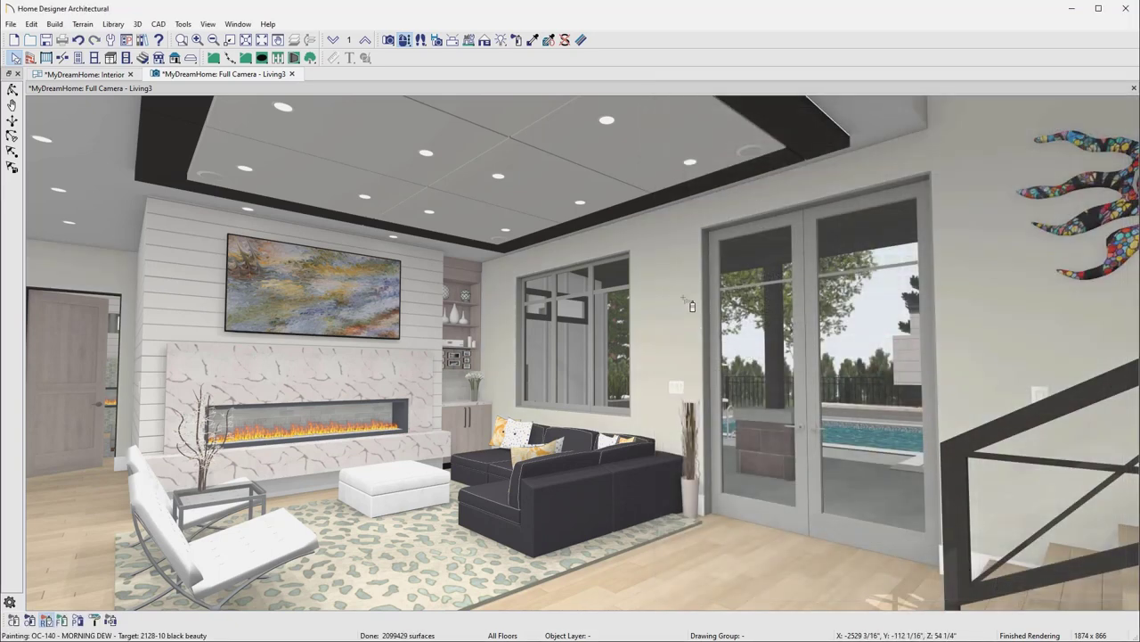
Step: Copy the sectional sofa's dark upholstery material onto the white ottoman with the eyedropper
{"action": "left_click", "coordinate": [531, 40]}
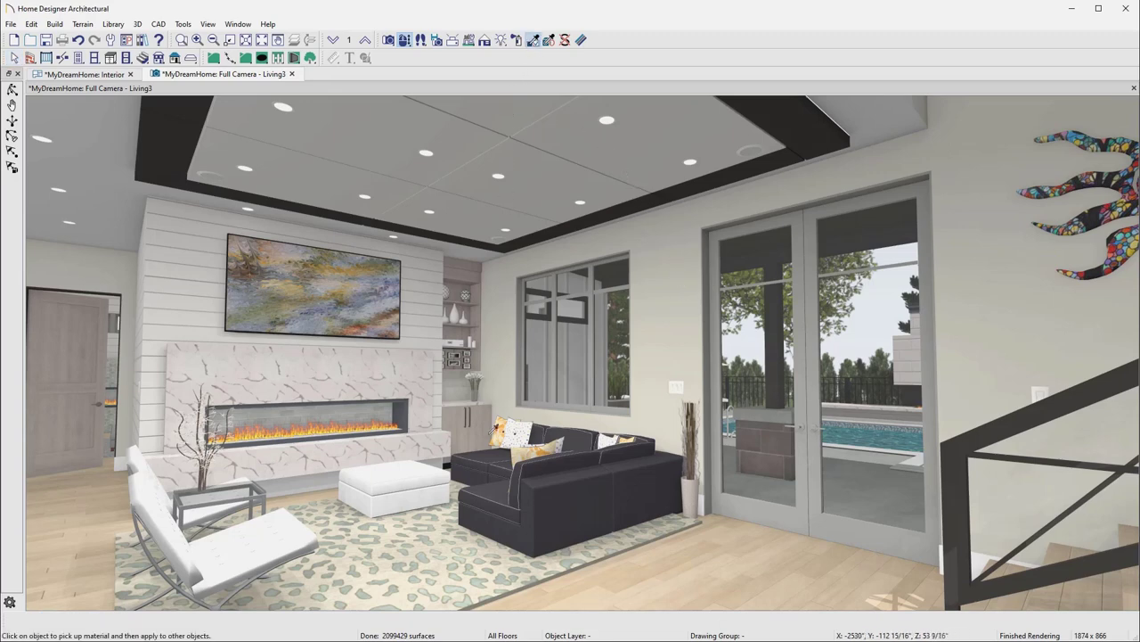
{"action": "left_click", "coordinate": [488, 458]}
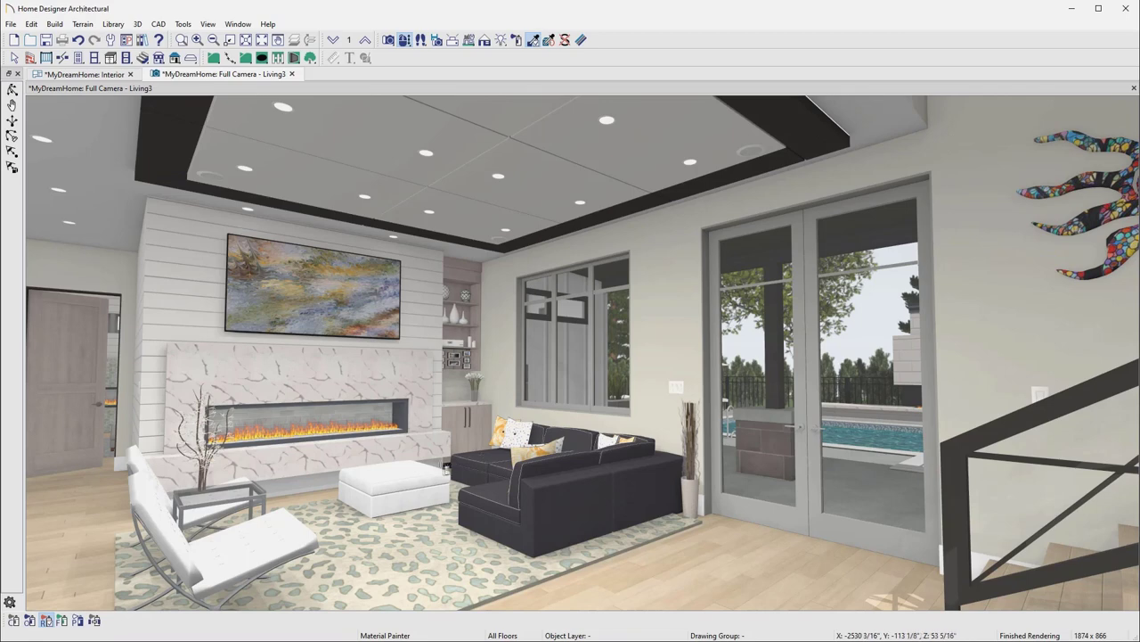
{"action": "left_click", "coordinate": [409, 477]}
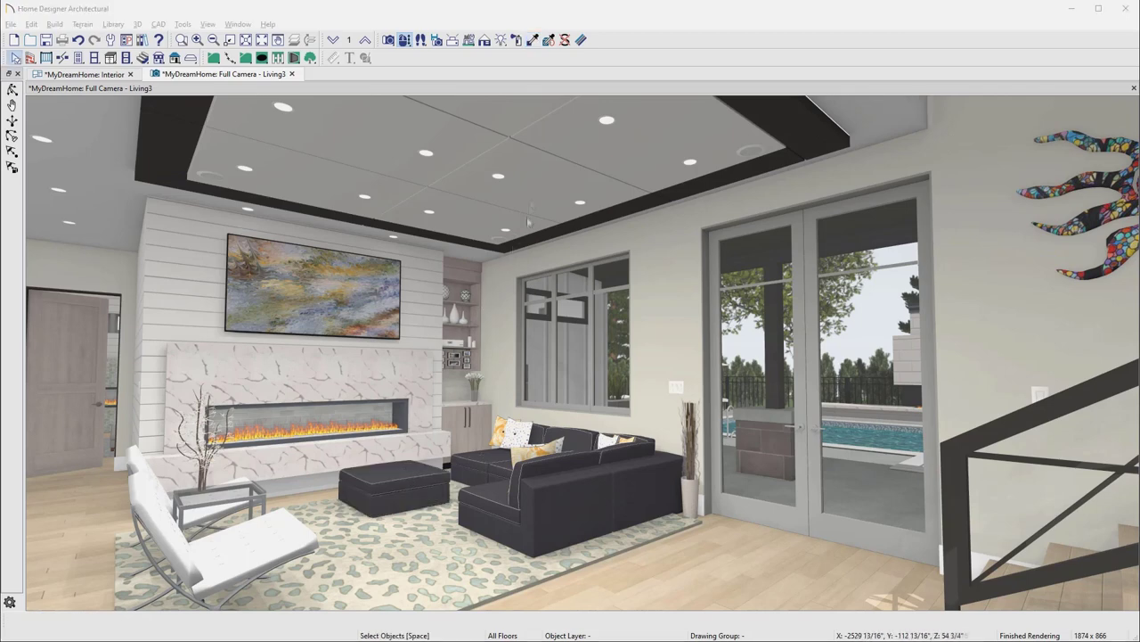
{"action": "left_click", "coordinate": [581, 40]}
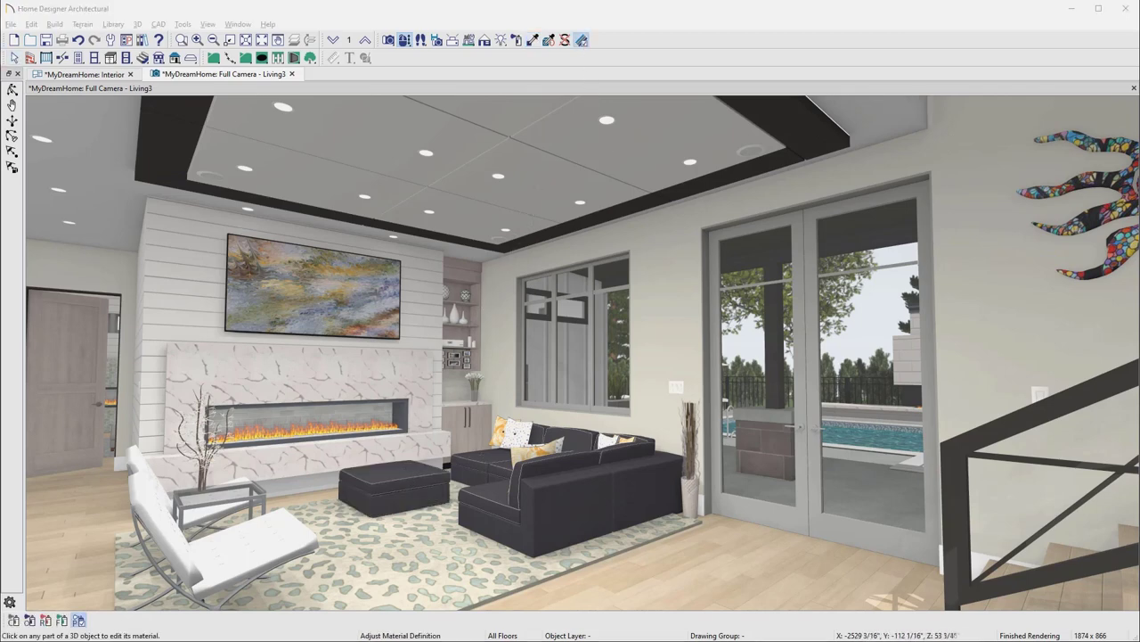
Step: Blend a darker brown colour sampled from the wood photo into the floor material
{"action": "left_click", "coordinate": [704, 545]}
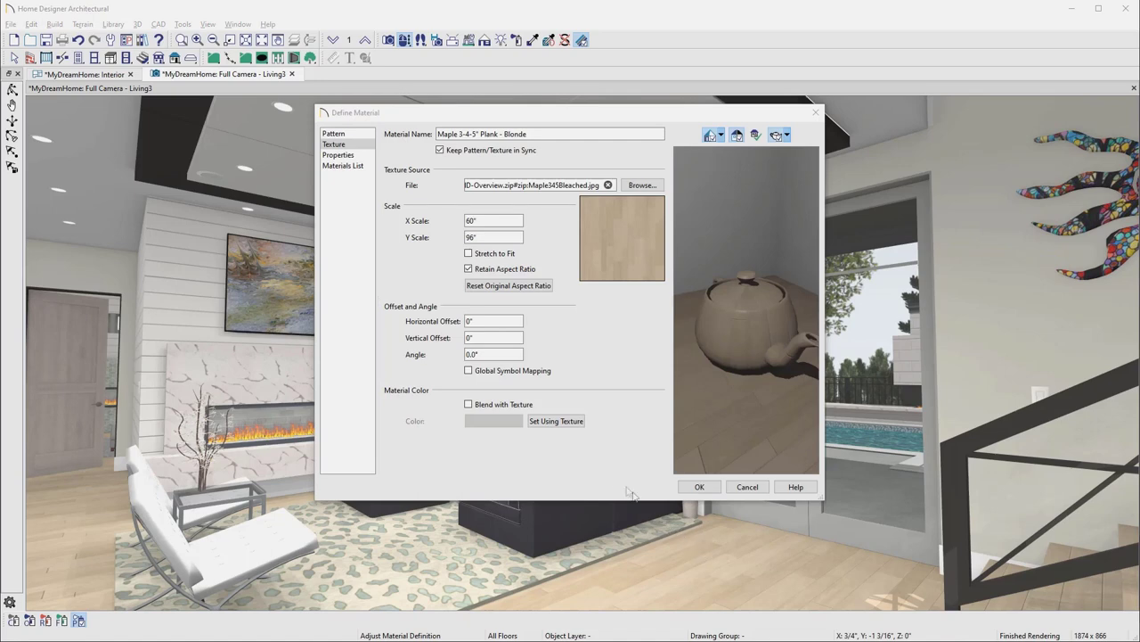
{"action": "left_click", "coordinate": [472, 406]}
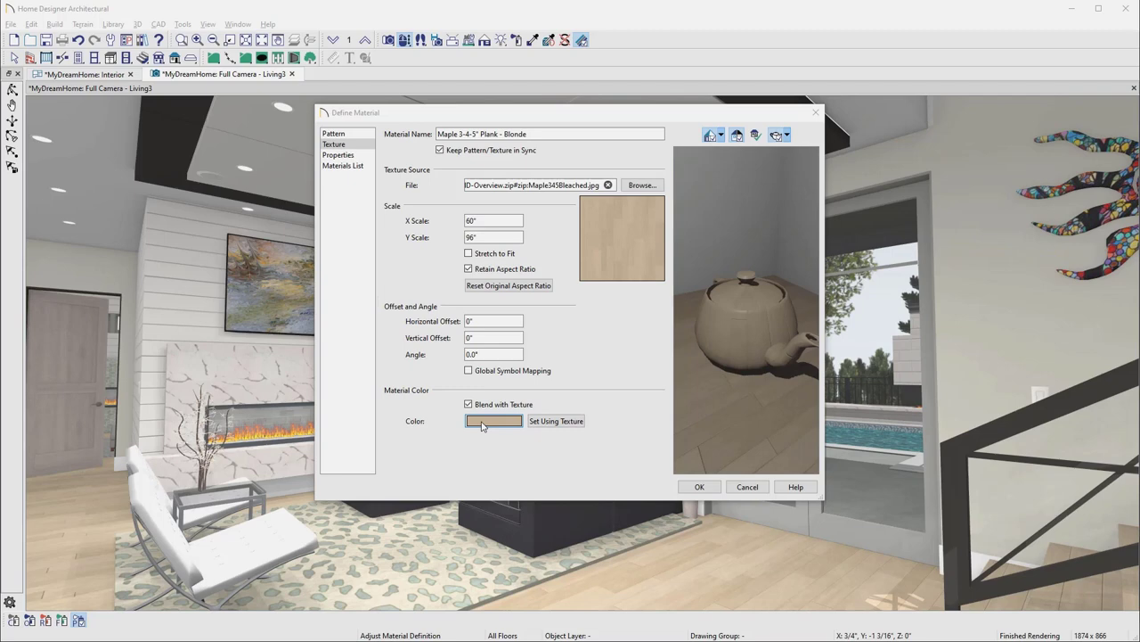
{"action": "left_click", "coordinate": [482, 422]}
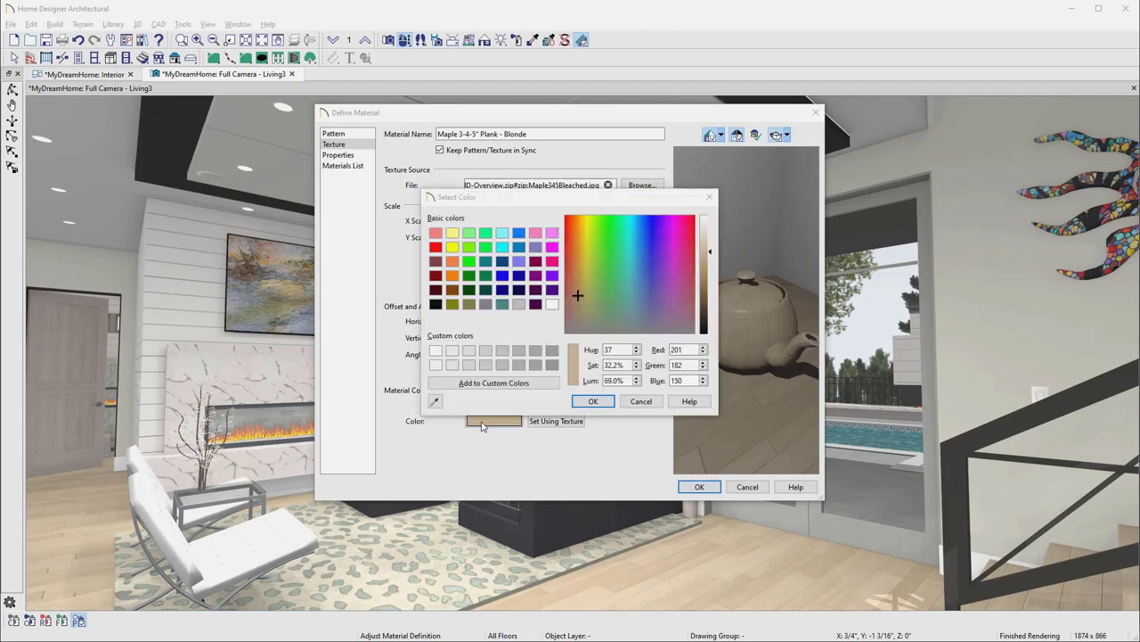
{"action": "left_click", "coordinate": [436, 404]}
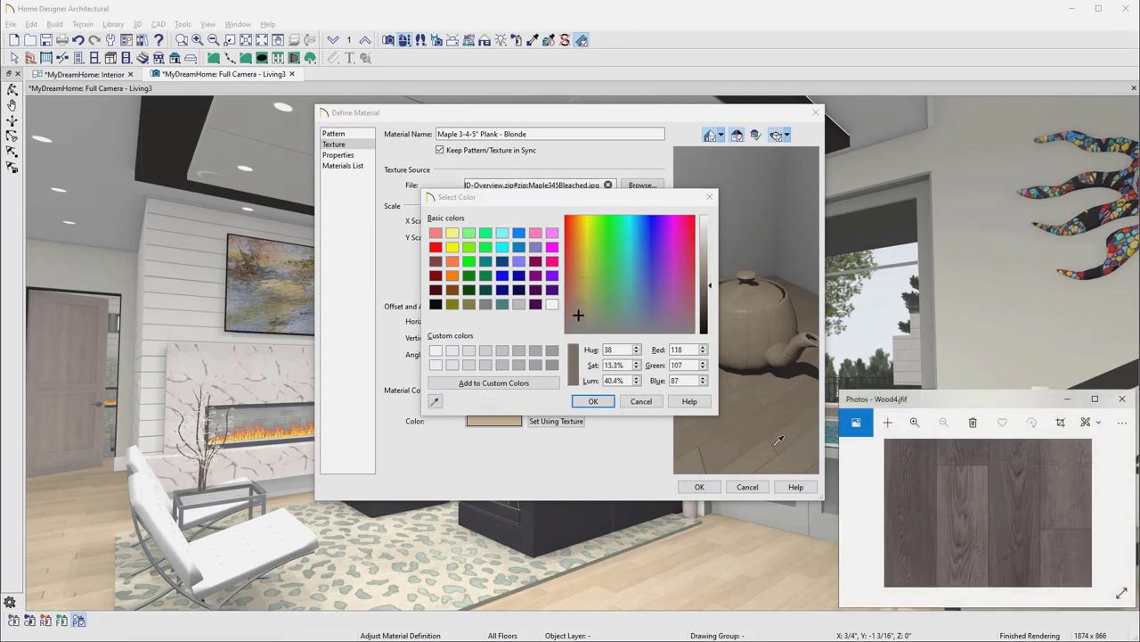
{"action": "left_click", "coordinate": [885, 466]}
{"action": "left_click", "coordinate": [806, 484]}
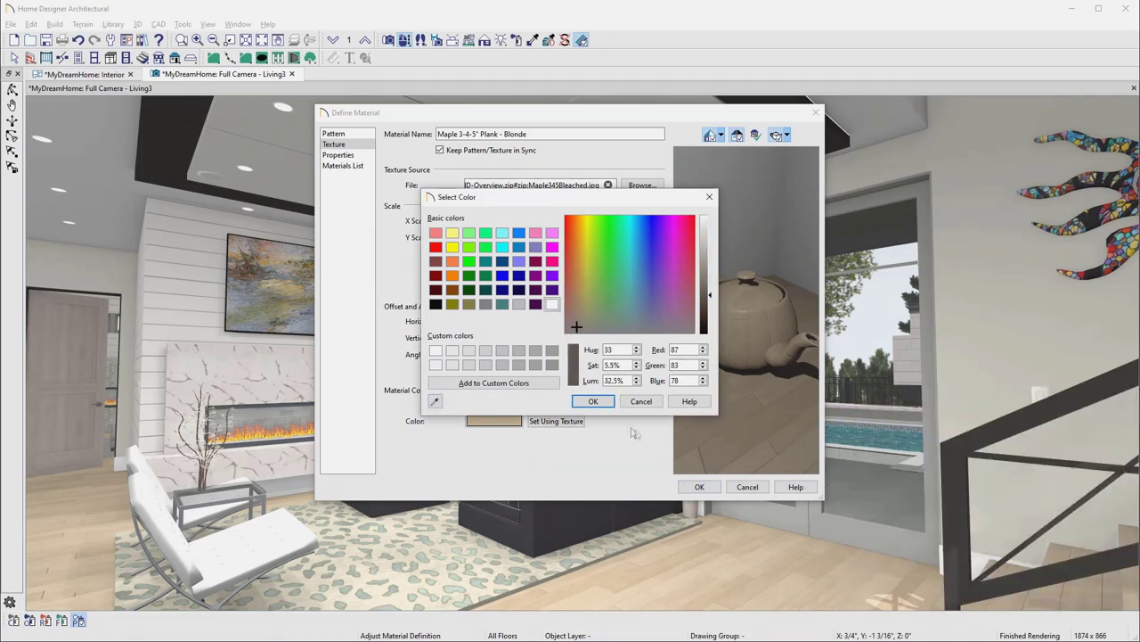
{"action": "left_click", "coordinate": [594, 402]}
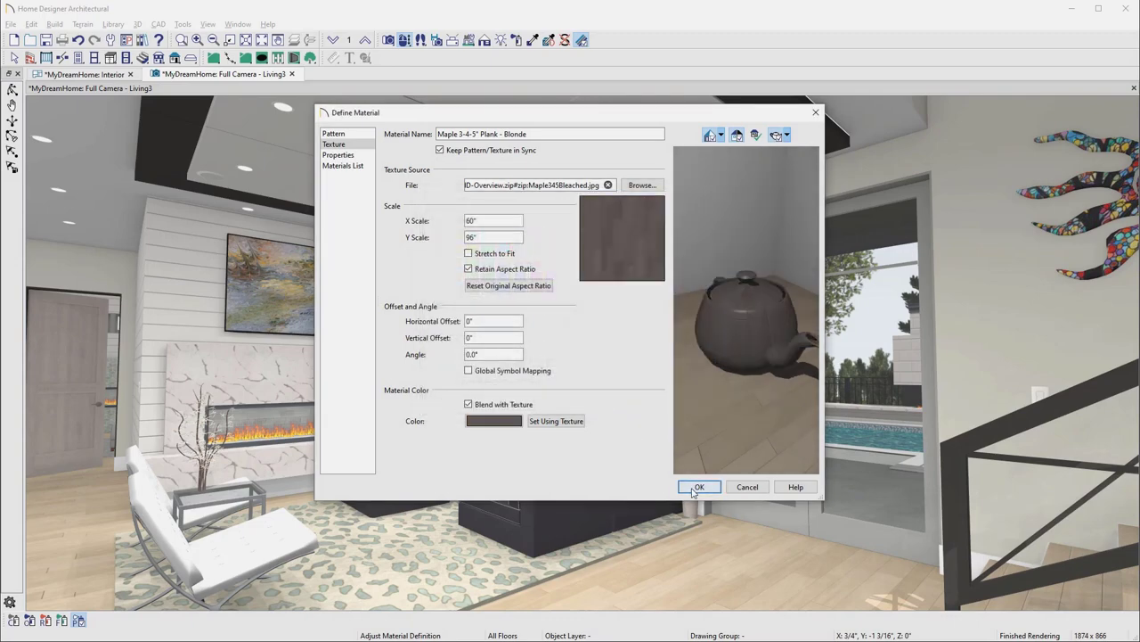
{"action": "left_click", "coordinate": [695, 486]}
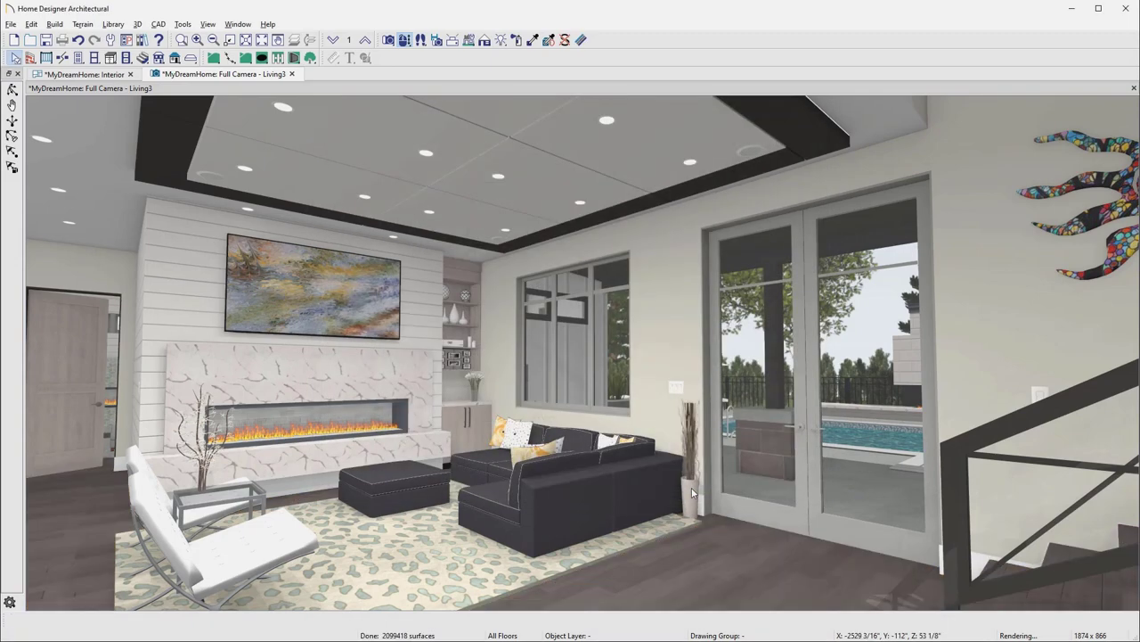
Step: Lower the floor tint's luminance to nearly black and apply the darkened maple material
{"action": "left_click", "coordinate": [718, 545]}
{"action": "left_click", "coordinate": [494, 421]}
{"action": "left_click_drag", "start_coordinate": [710, 295], "coordinate": [711, 332]}
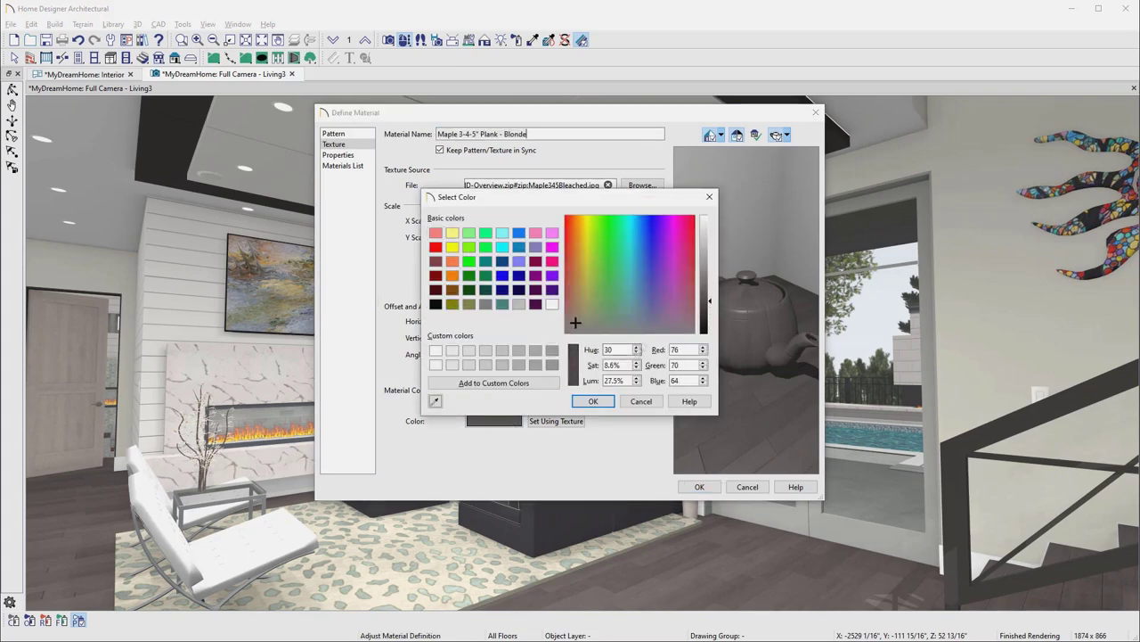
{"action": "left_click", "coordinate": [592, 401]}
{"action": "left_click", "coordinate": [697, 486]}
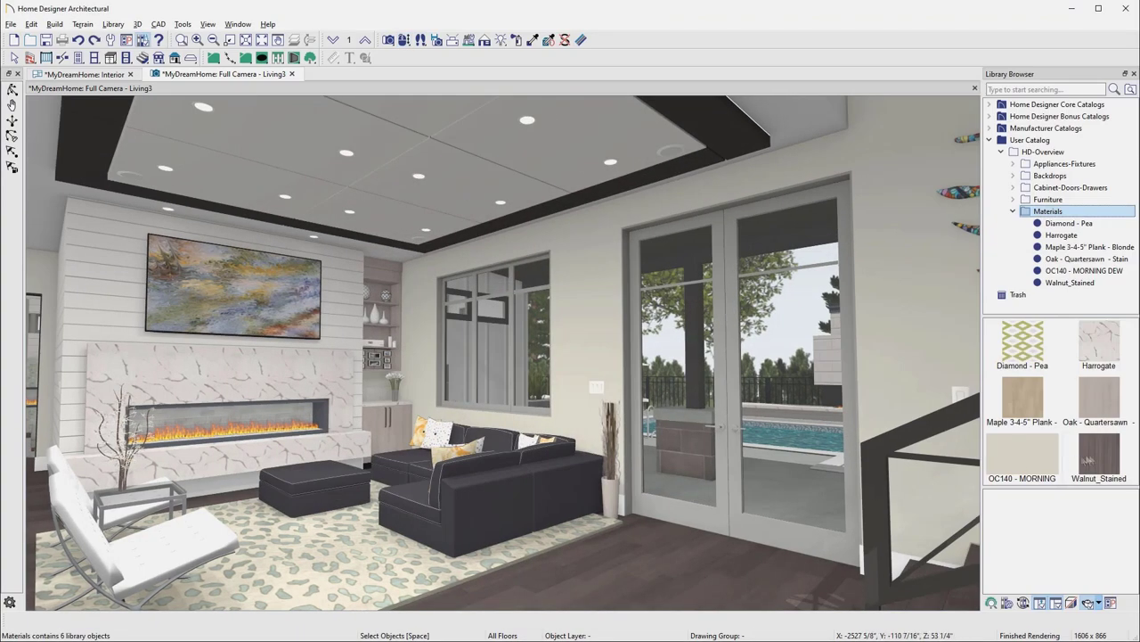
Step: Paint the shiplap fireplace wall Walnut_Stained, the yellow pillows Diamond - Pea, and the floor Maple 3-4-5" Plank - Blonde
{"action": "left_click", "coordinate": [1086, 459]}
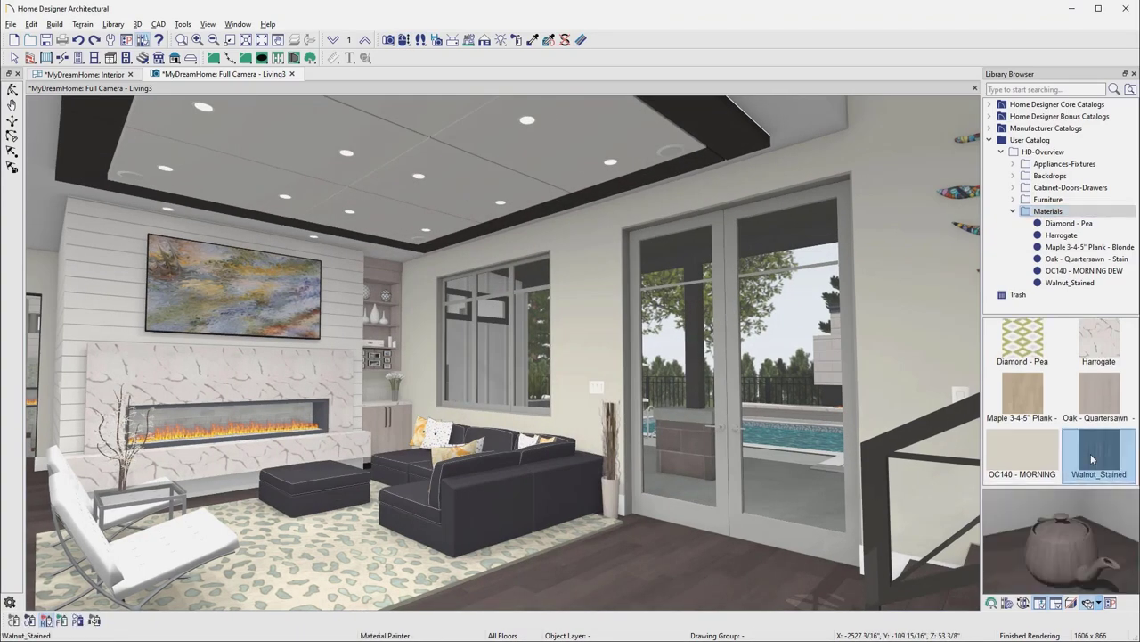
{"action": "left_click", "coordinate": [352, 321]}
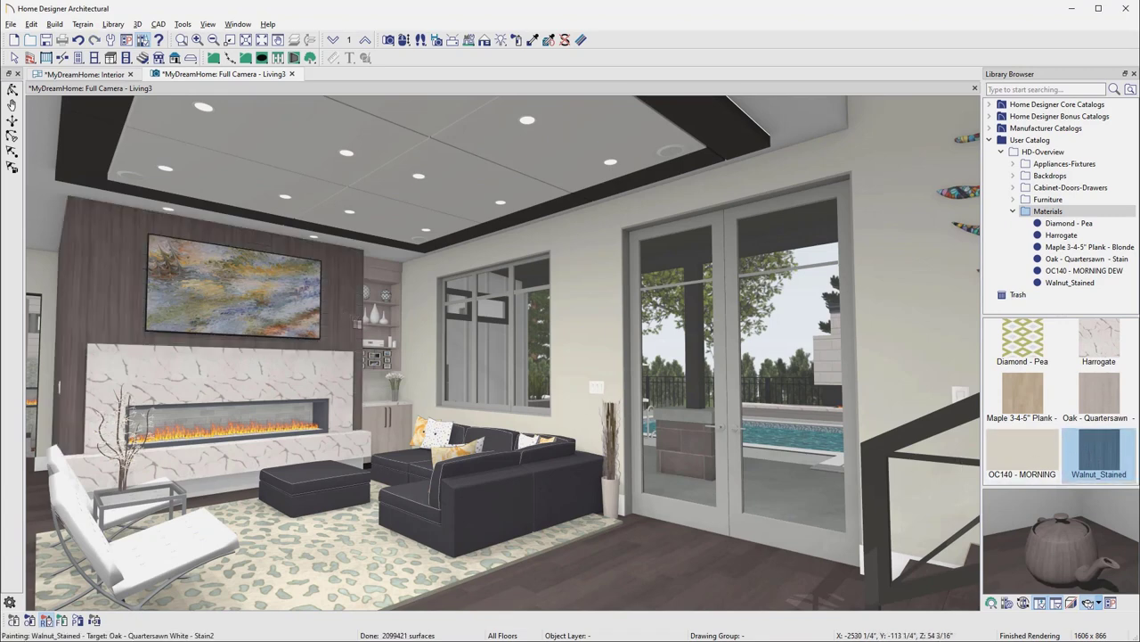
{"action": "left_click", "coordinate": [1022, 343]}
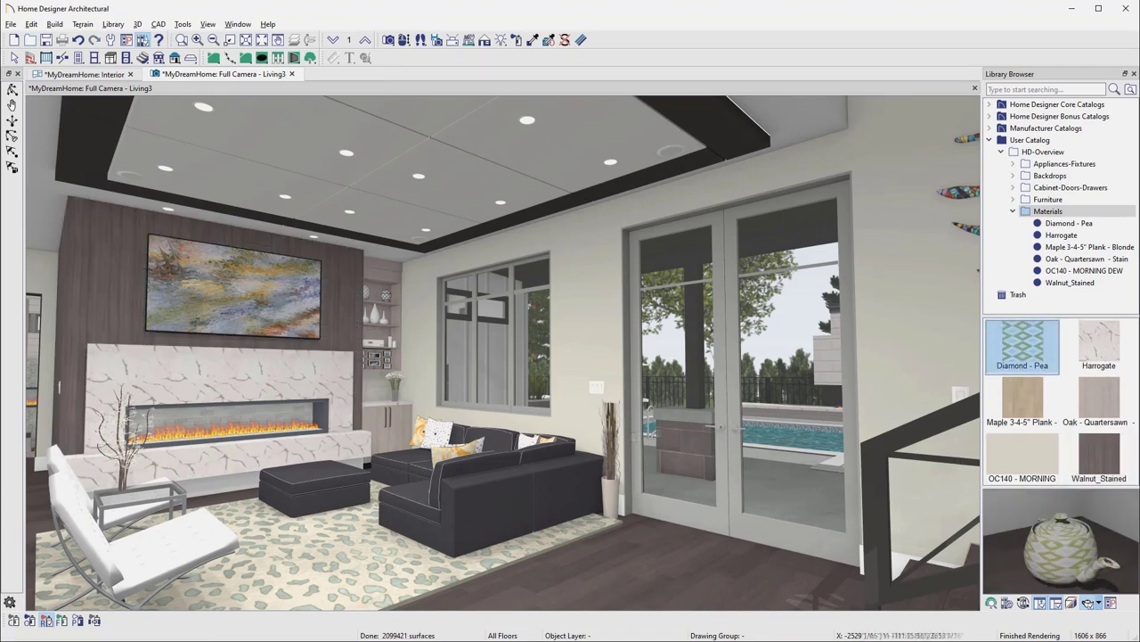
{"action": "left_click", "coordinate": [472, 450]}
{"action": "key", "text": "space"}
{"action": "left_click", "coordinate": [1022, 398]}
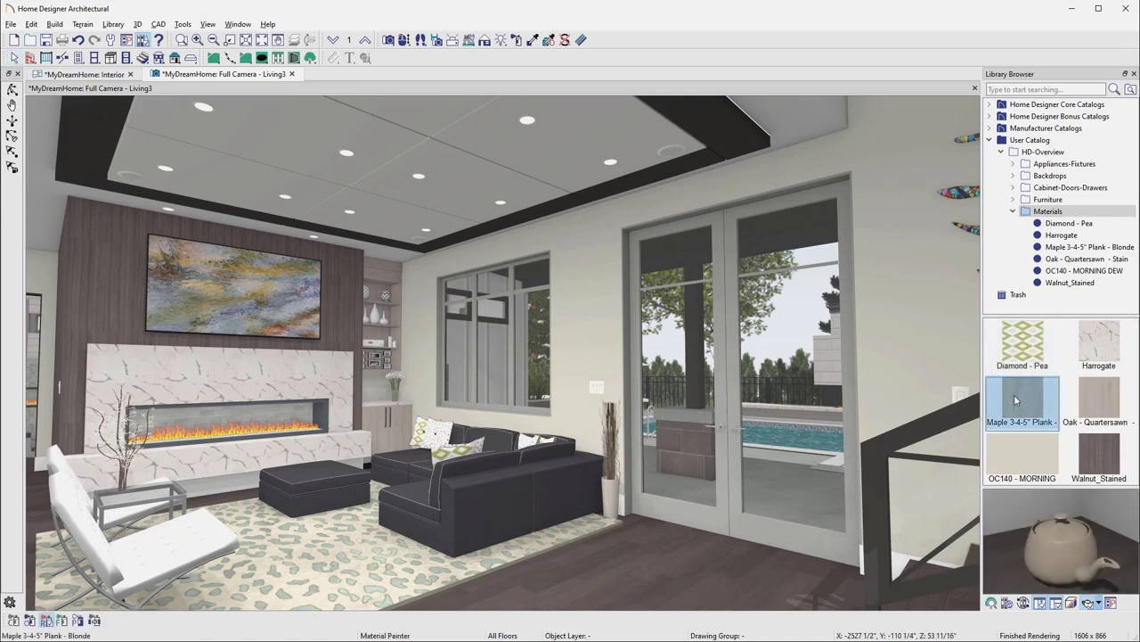
{"action": "left_click", "coordinate": [723, 571]}
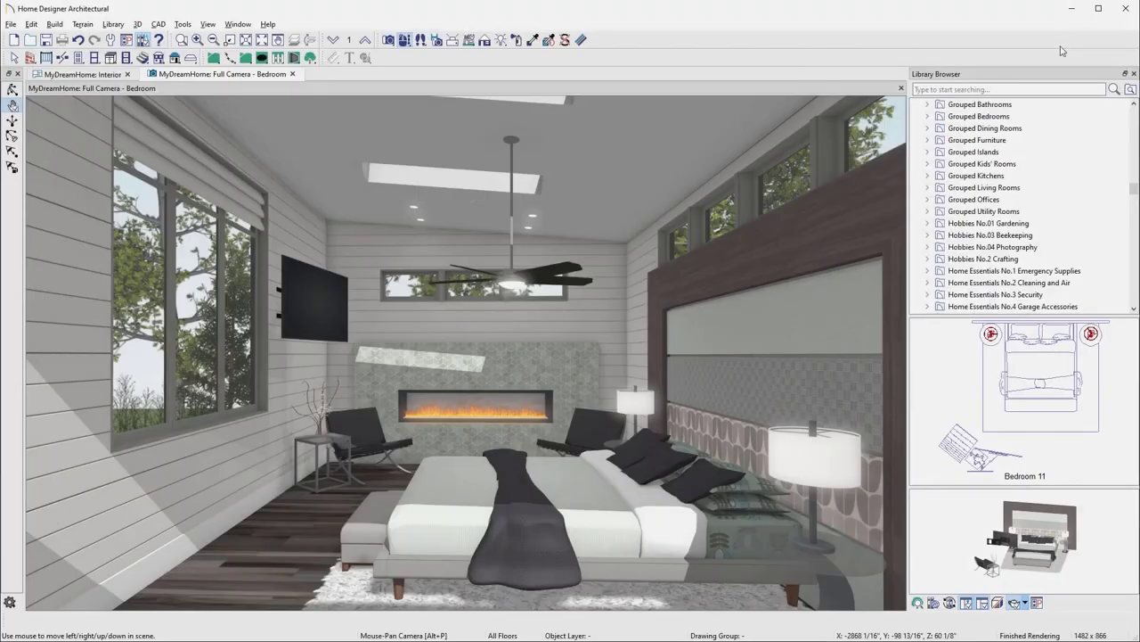
Step: Browse the grouped collections, preview Bedroom 01 and 03, and pick Bedroom 06 from Grouped Bedrooms
{"action": "left_click", "coordinate": [1042, 175]}
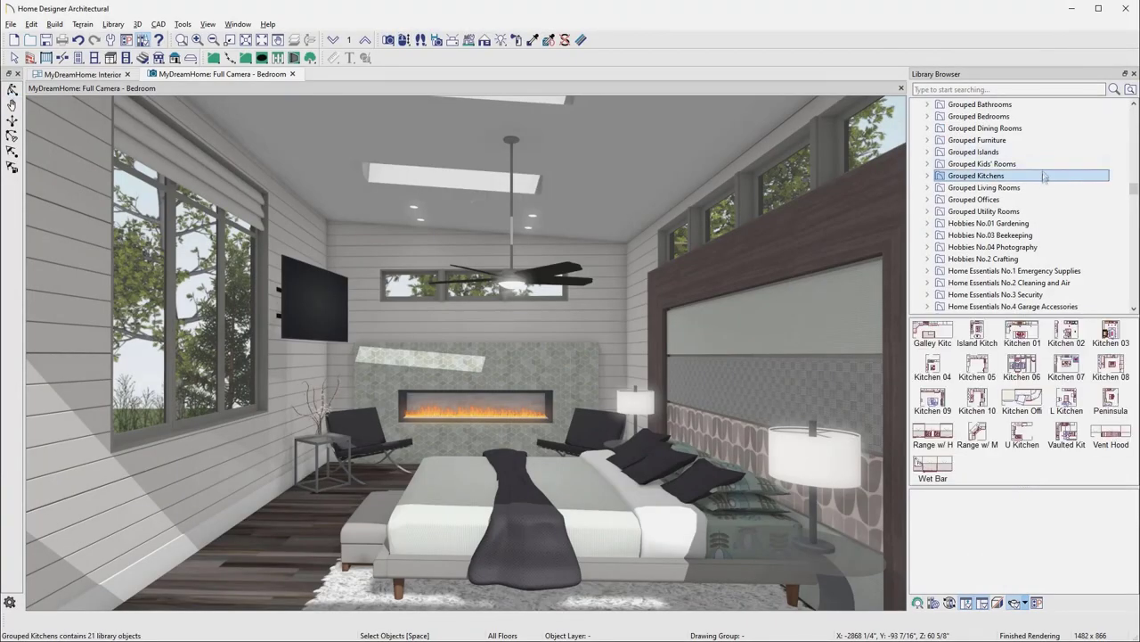
{"action": "left_click", "coordinate": [1044, 116]}
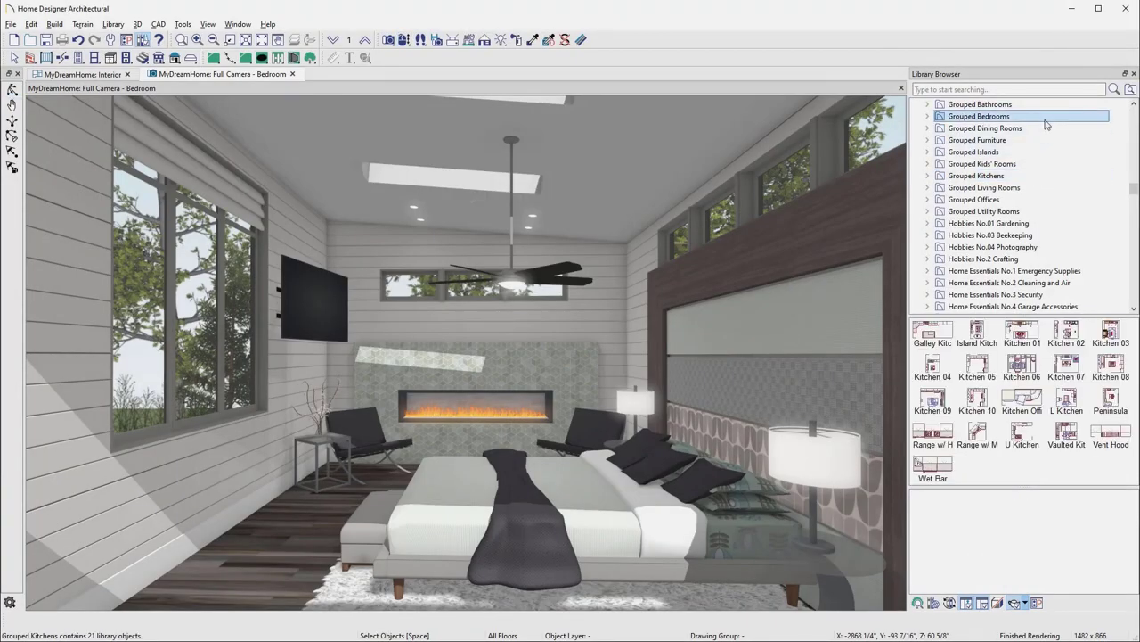
{"action": "left_click", "coordinate": [1041, 165]}
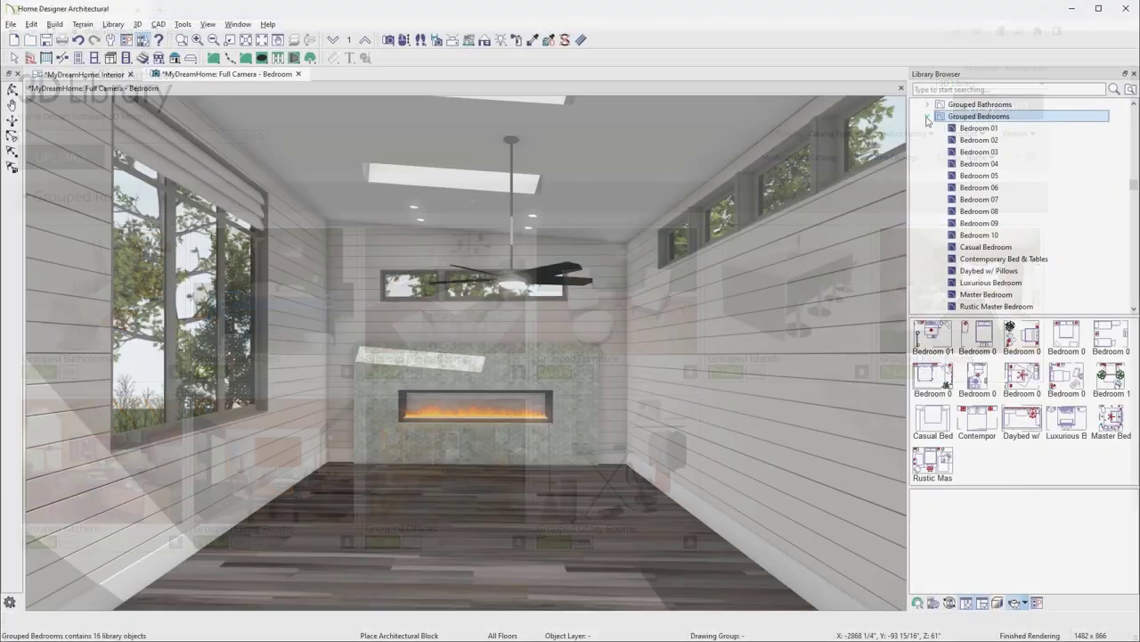
{"action": "left_click", "coordinate": [970, 129]}
{"action": "left_click", "coordinate": [1009, 152]}
{"action": "left_click", "coordinate": [1007, 189]}
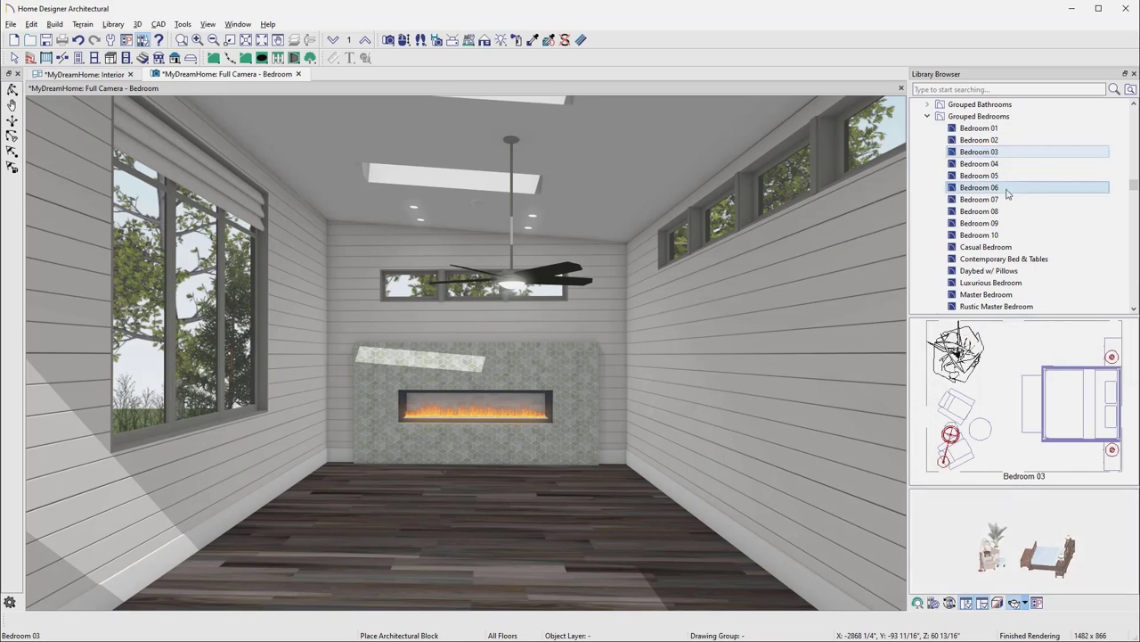
Step: Place the Bedroom 06 group in the room and move the bench closer to the bed
{"action": "left_click", "coordinate": [503, 477]}
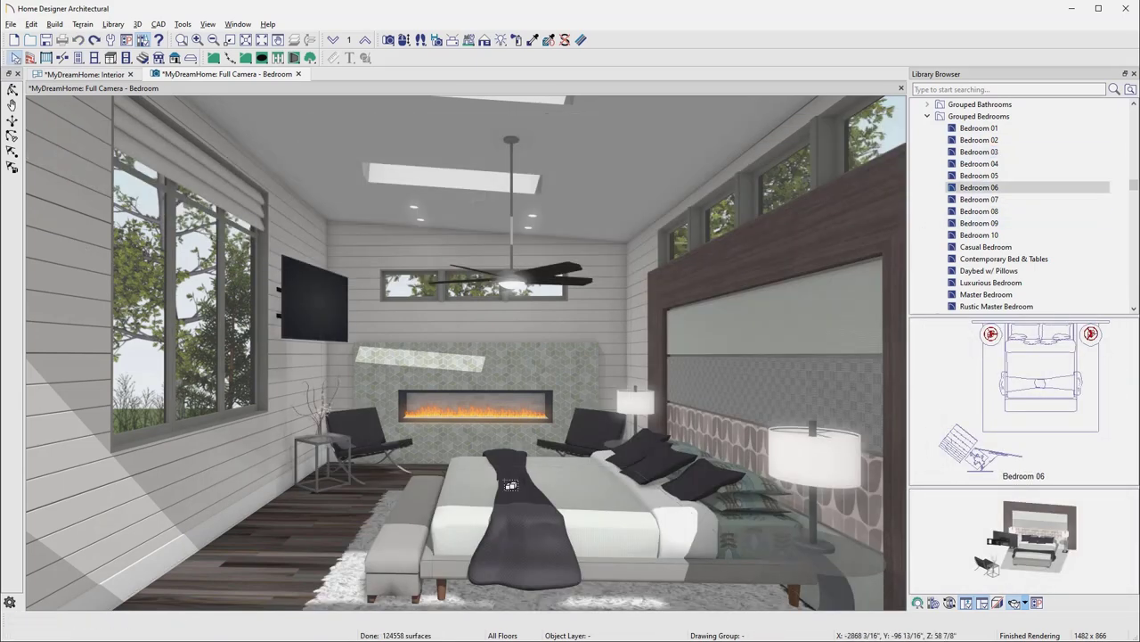
{"action": "key", "text": "space"}
{"action": "key", "text": "Escape"}
{"action": "left_click", "coordinate": [413, 506]}
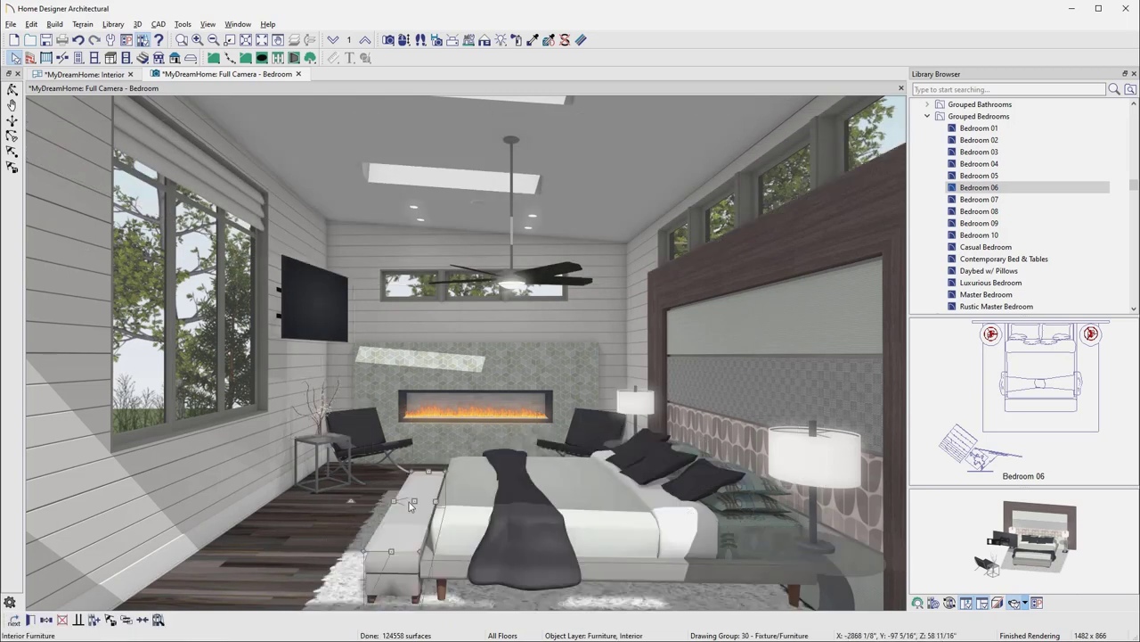
{"action": "left_click_drag", "start_coordinate": [408, 513], "coordinate": [379, 501]}
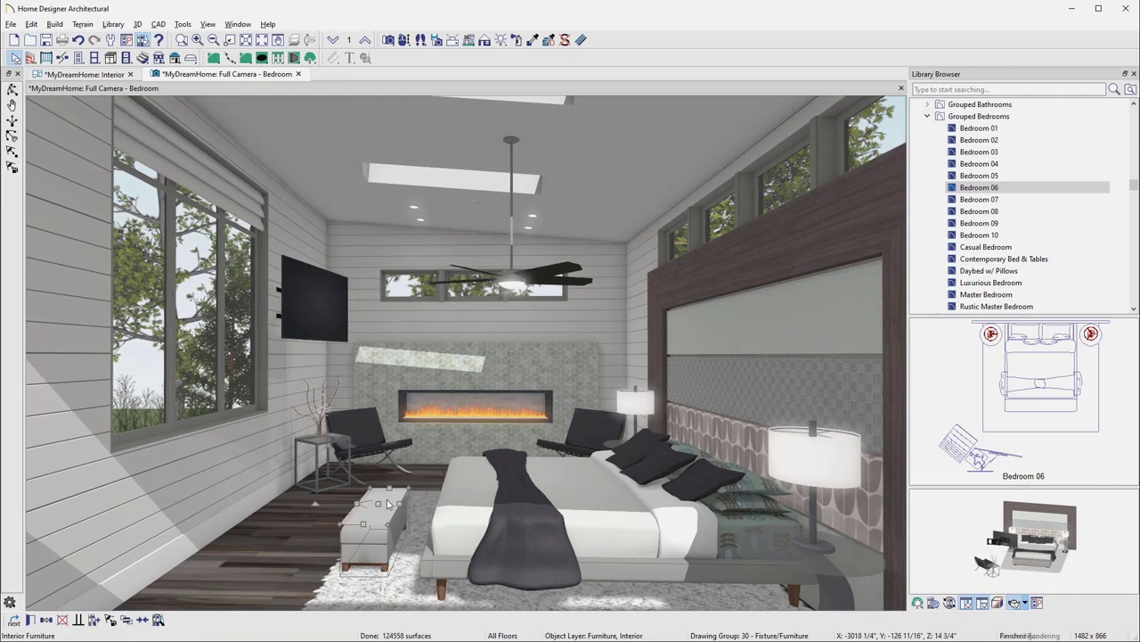
Step: Widen the bed toward the left by dragging its side handle
{"action": "left_click", "coordinate": [467, 495]}
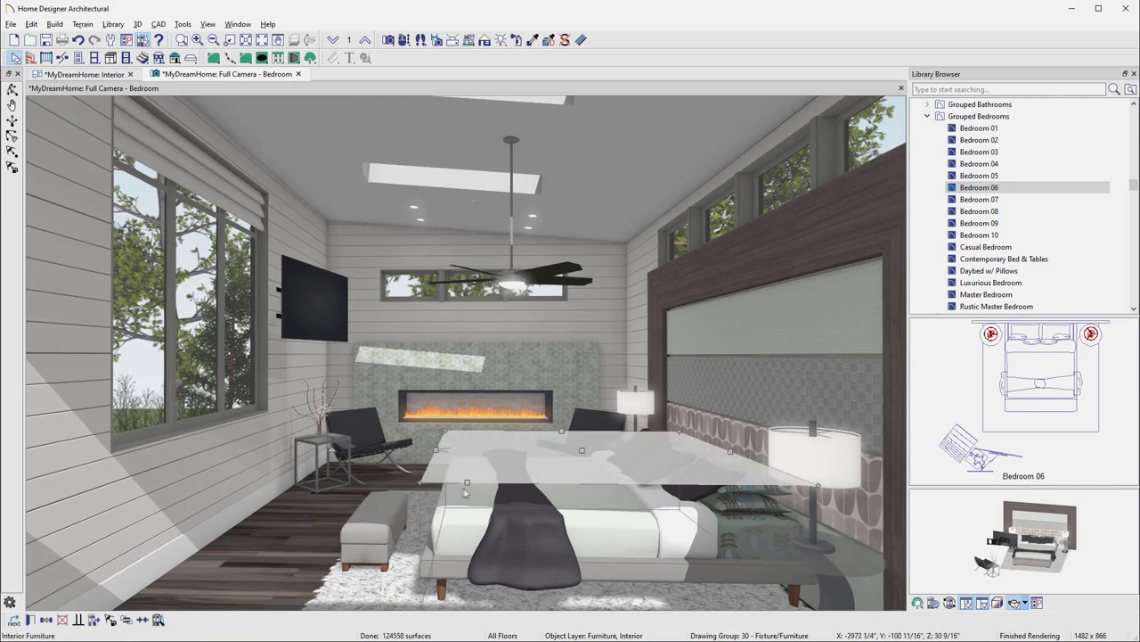
{"action": "left_click_drag", "start_coordinate": [431, 448], "coordinate": [391, 450]}
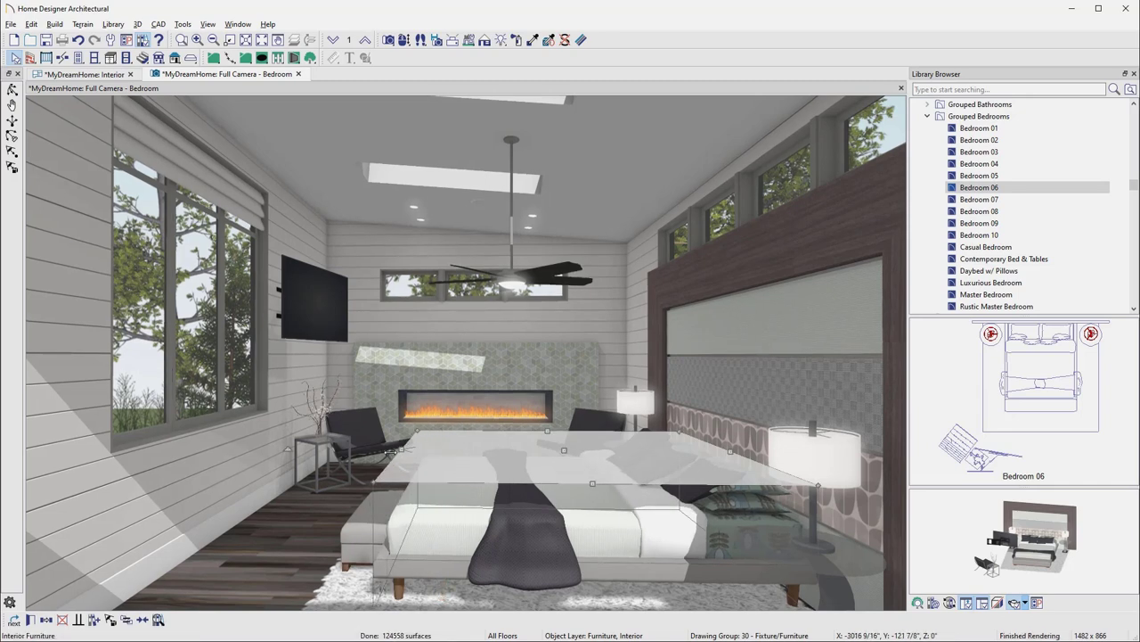
{"action": "key", "text": "Escape"}
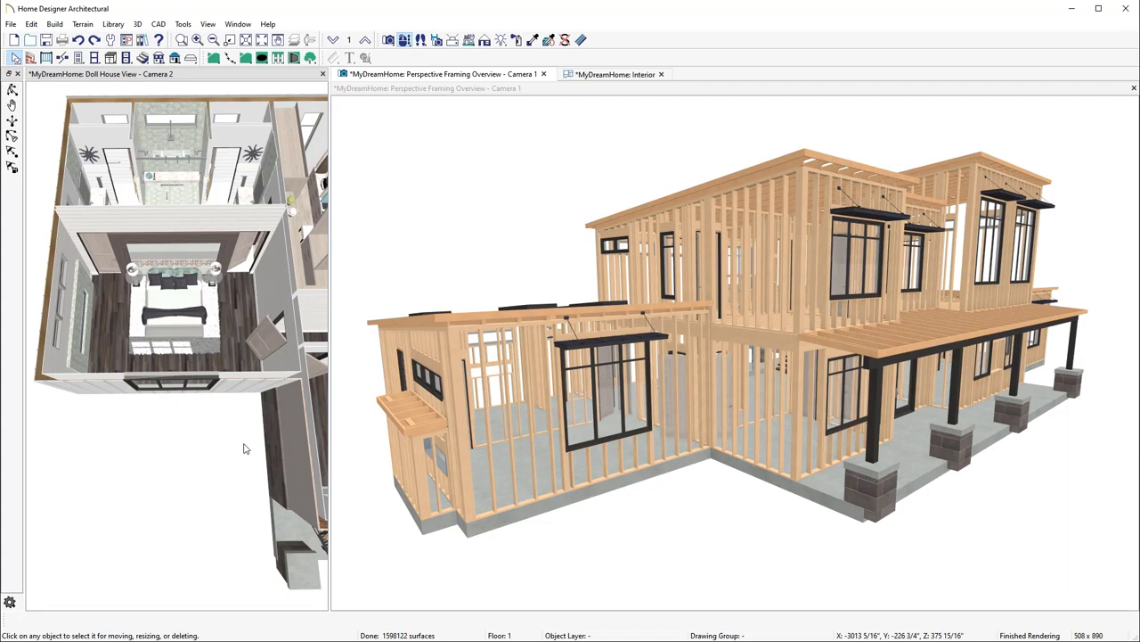
Step: Drag the bedroom's bottom wall outward in the Doll House view to enlarge the room
{"action": "left_click", "coordinate": [242, 385]}
{"action": "left_click_drag", "start_coordinate": [240, 392], "coordinate": [234, 432]}
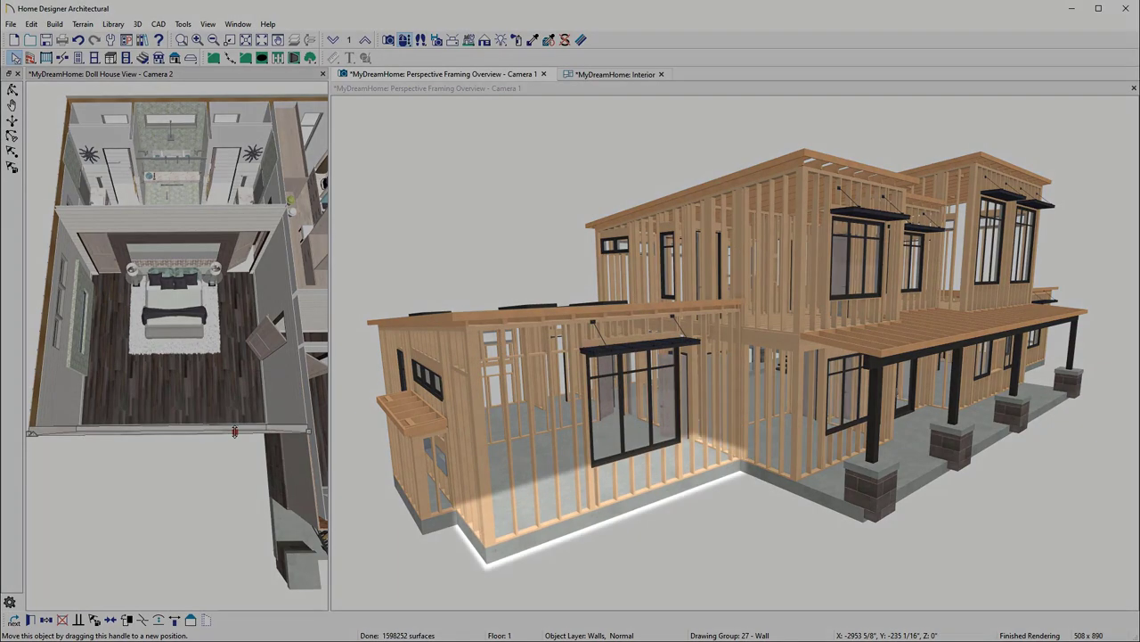
{"action": "key", "text": "Escape"}
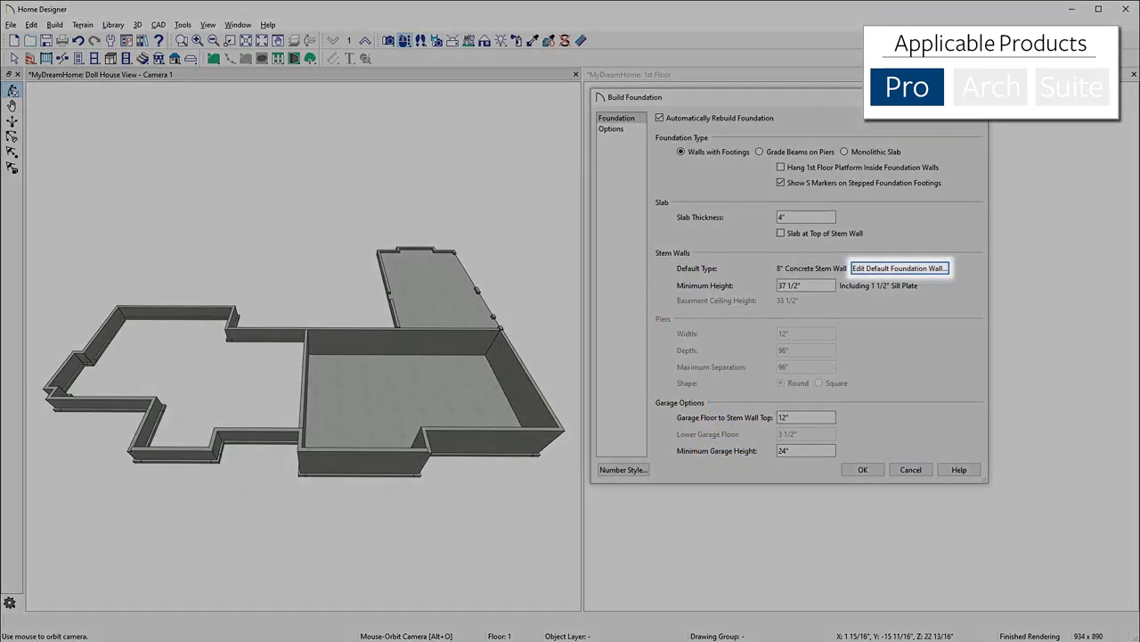
Step: Open the default foundation wall settings for the 8" concrete stem wall
{"action": "key", "text": "Return"}
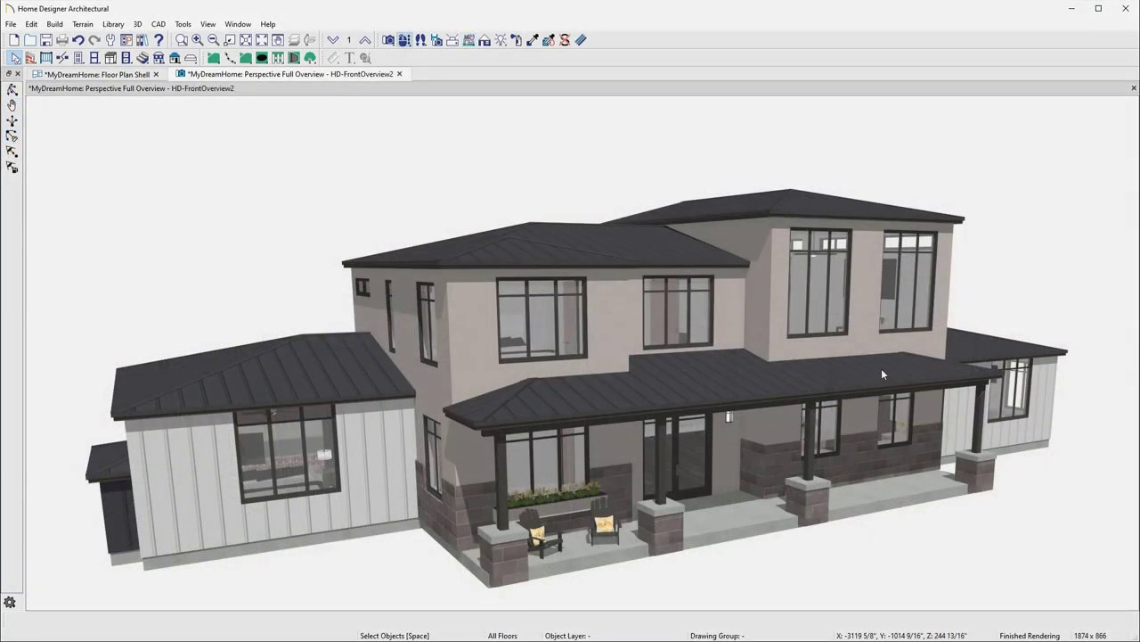
Step: Change the upper-storey front wall to a gable wall, then select the second-floor front wall left of centre
{"action": "left_click", "coordinate": [869, 337]}
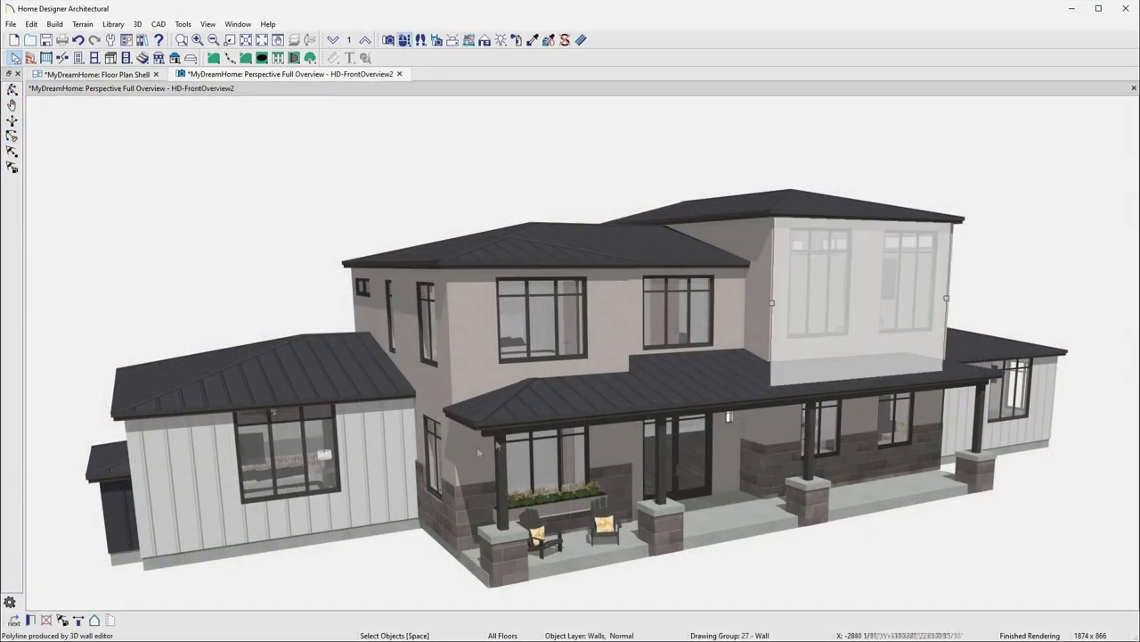
{"action": "left_click", "coordinate": [94, 619]}
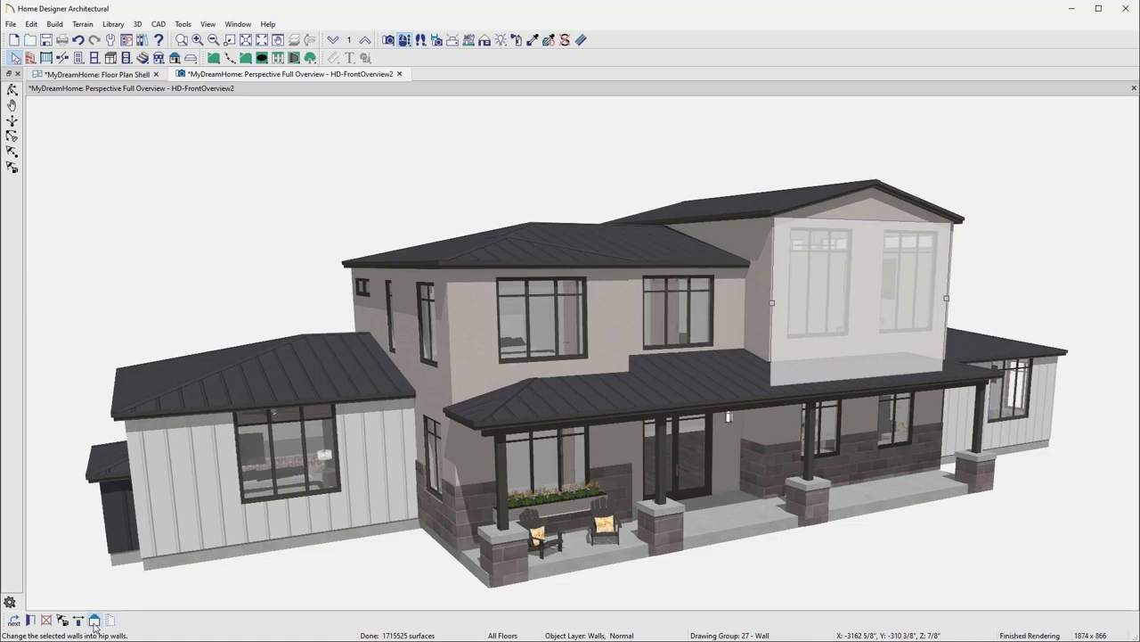
{"action": "left_click", "coordinate": [601, 335]}
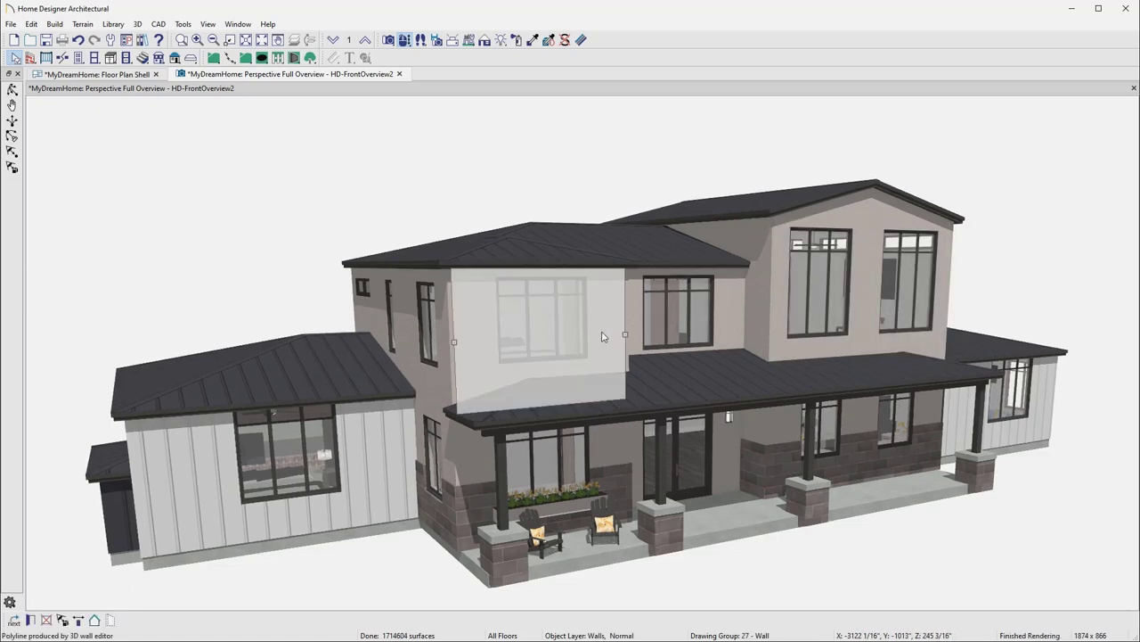
Step: Set the selected wall to Full Gable Wall in Wall Specification and apply it
{"action": "double_click", "coordinate": [601, 335]}
{"action": "left_click", "coordinate": [214, 155]}
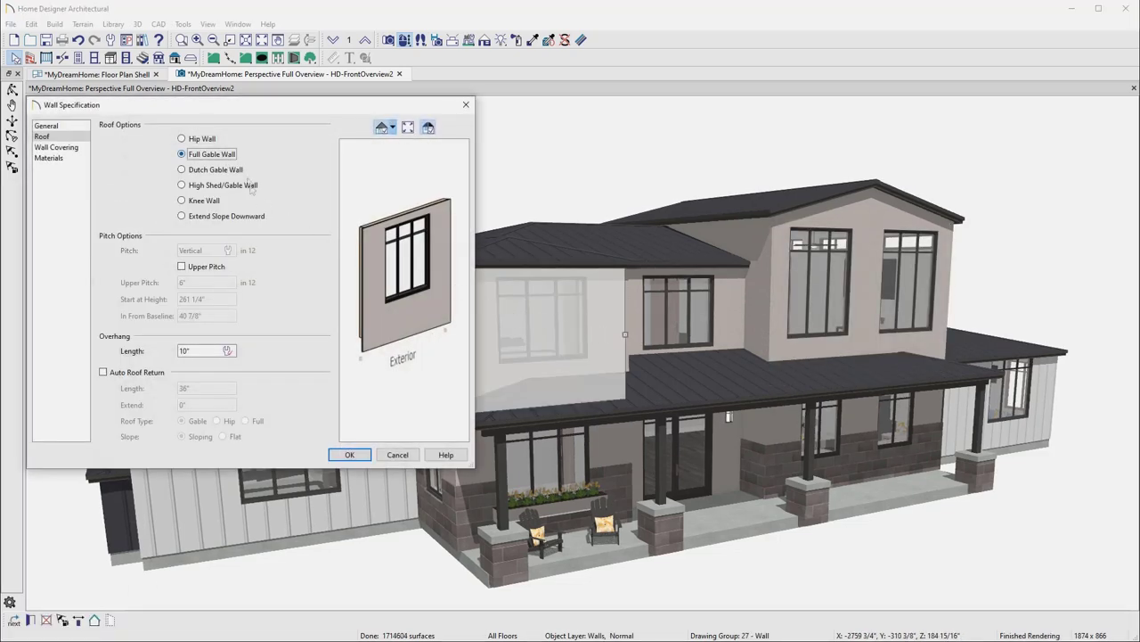
{"action": "left_click", "coordinate": [343, 456]}
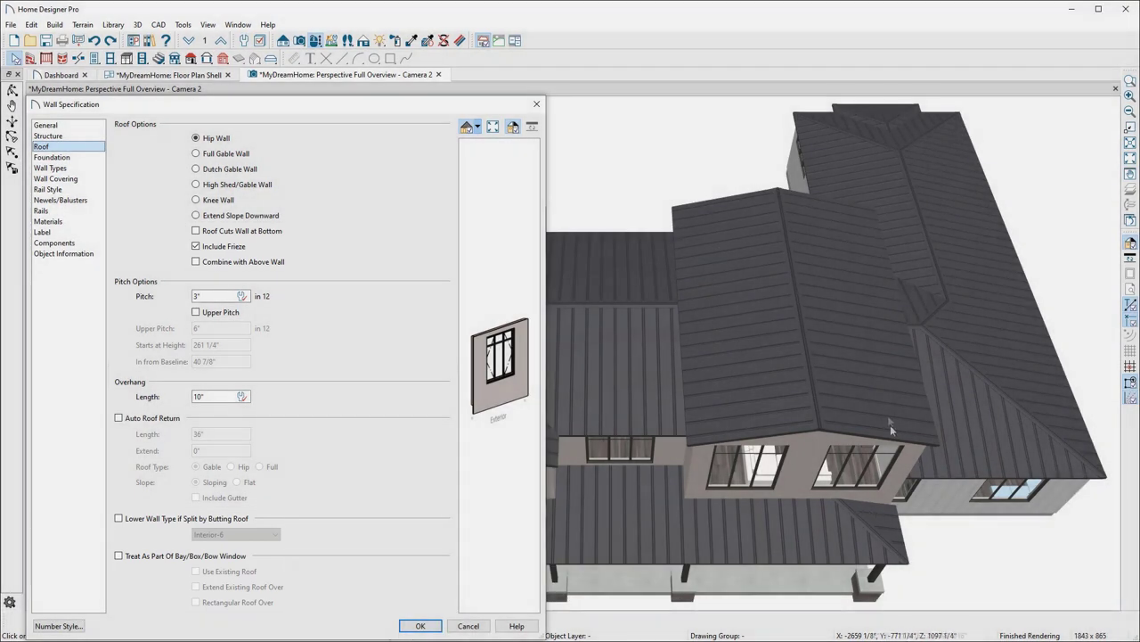
Step: Select the bay's right and left roof planes to inspect them, then deselect
{"action": "left_click", "coordinate": [886, 407]}
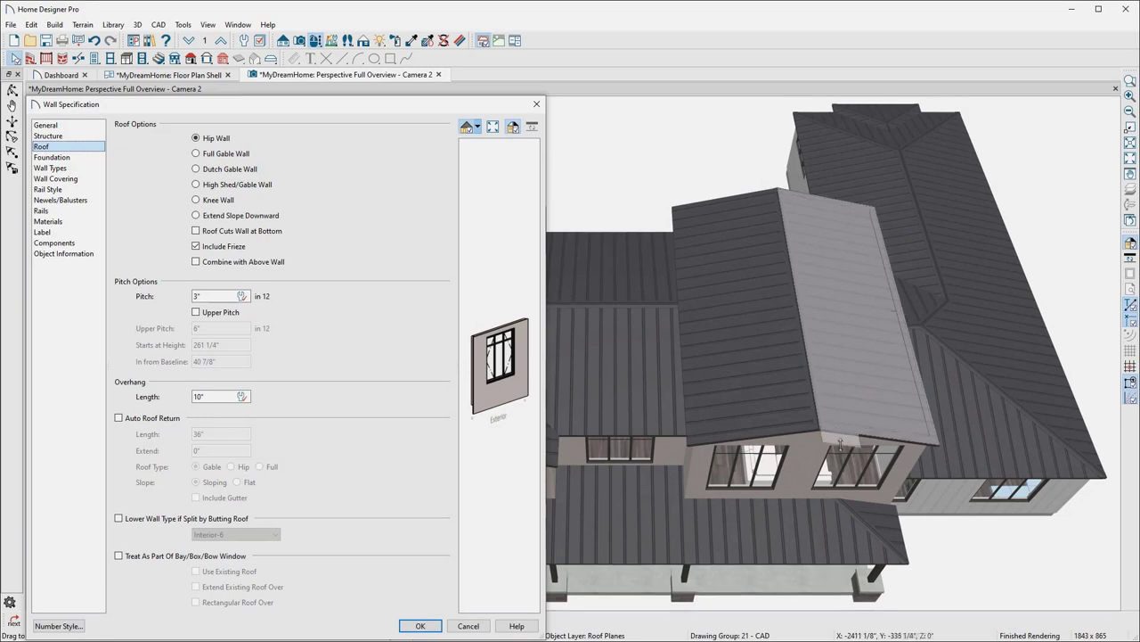
{"action": "left_click", "coordinate": [792, 432]}
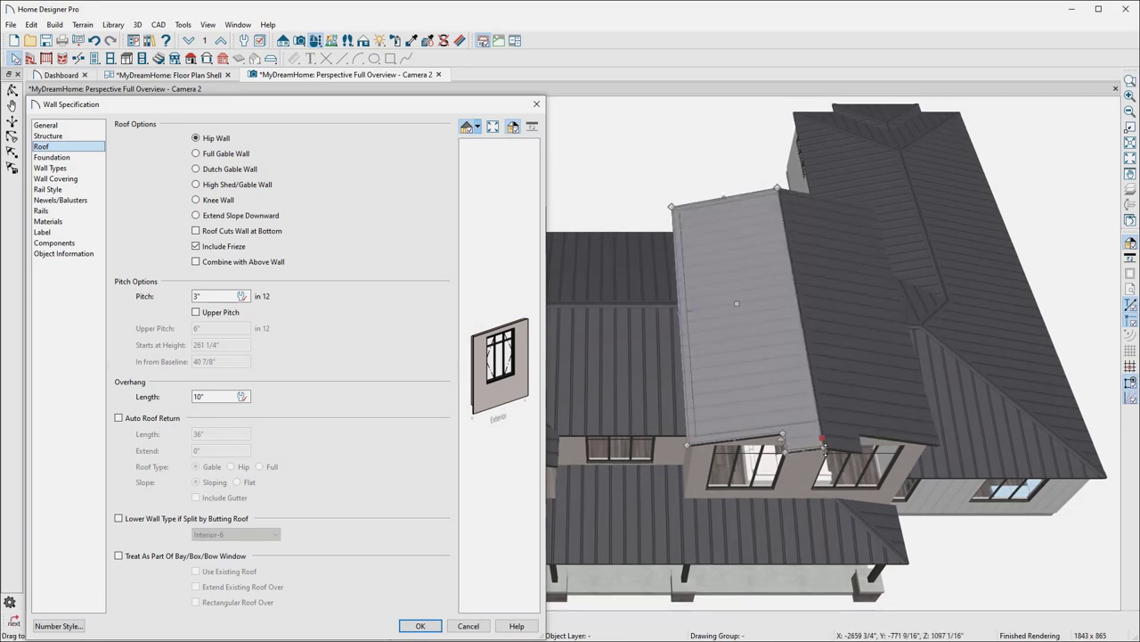
{"action": "key", "text": "Escape"}
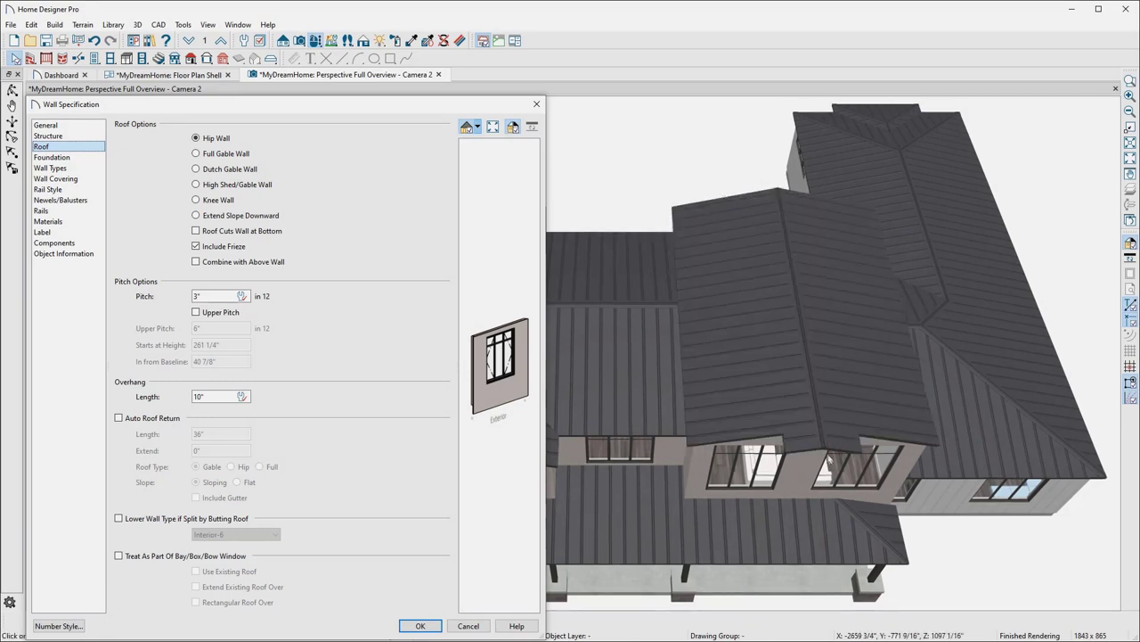
{"action": "left_click", "coordinate": [817, 429]}
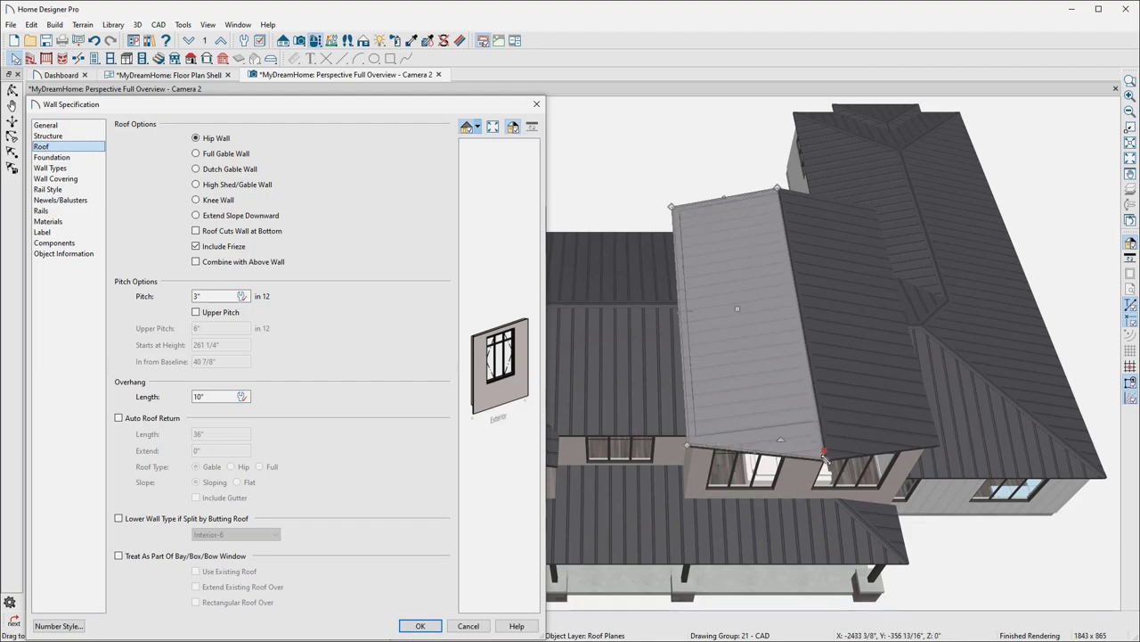
{"action": "key", "text": "Escape"}
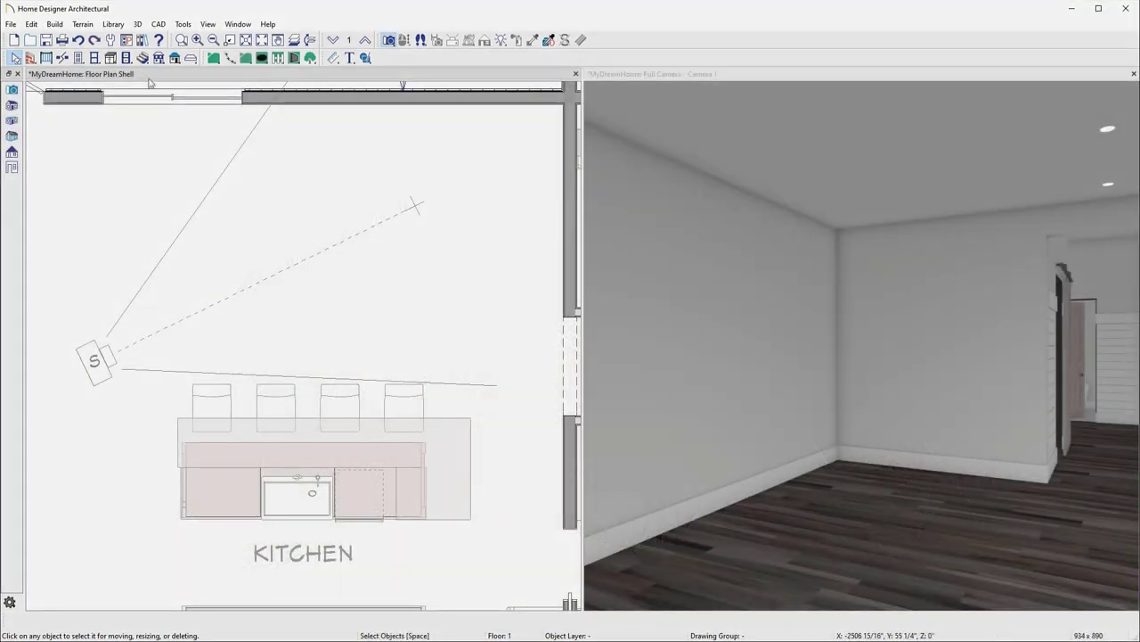
Step: Draw a clockwise L-shaped staircase above the kitchen
{"action": "left_click", "coordinate": [143, 59]}
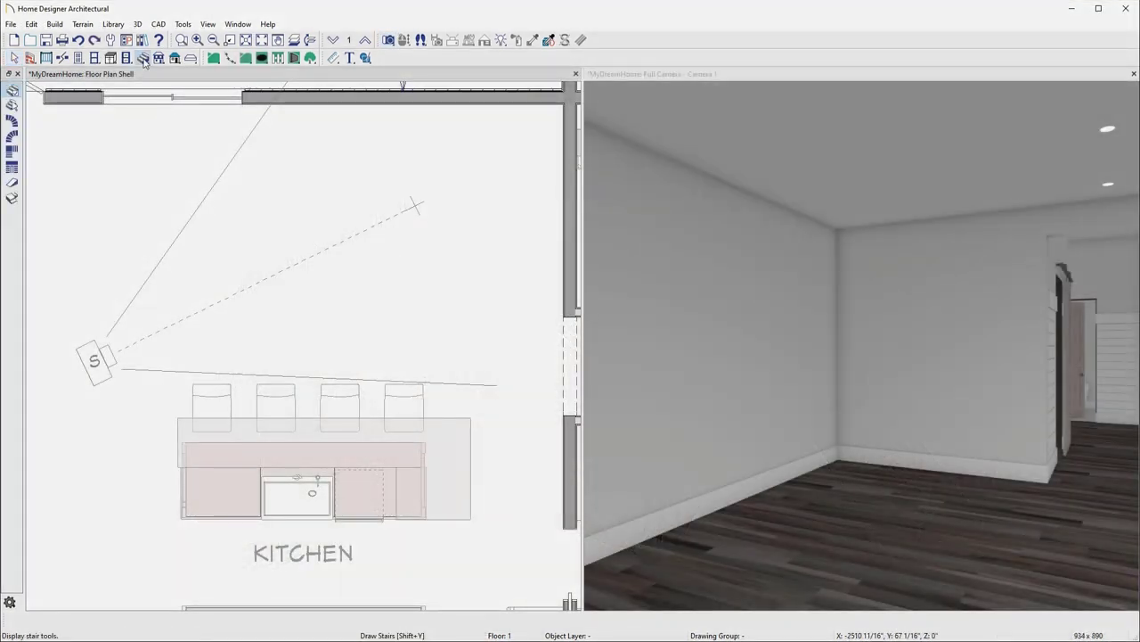
{"action": "left_click", "coordinate": [16, 154]}
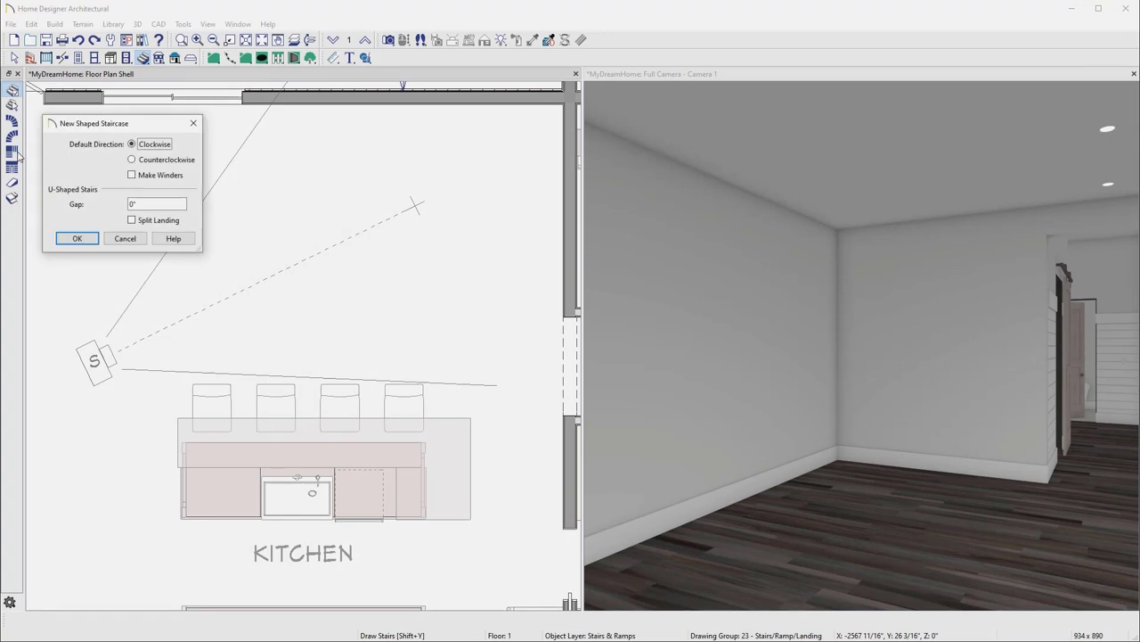
{"action": "left_click", "coordinate": [77, 241]}
{"action": "mouse_move", "coordinate": [80, 142]}
{"action": "left_mouse_down"}
{"action": "mouse_move", "coordinate": [350, 182]}
{"action": "mouse_move", "coordinate": [426, 167]}
{"action": "left_mouse_up"}
Step: Lock the staircase treads at 12 for section 1 and 6 for section 2
{"action": "left_click", "coordinate": [426, 167]}
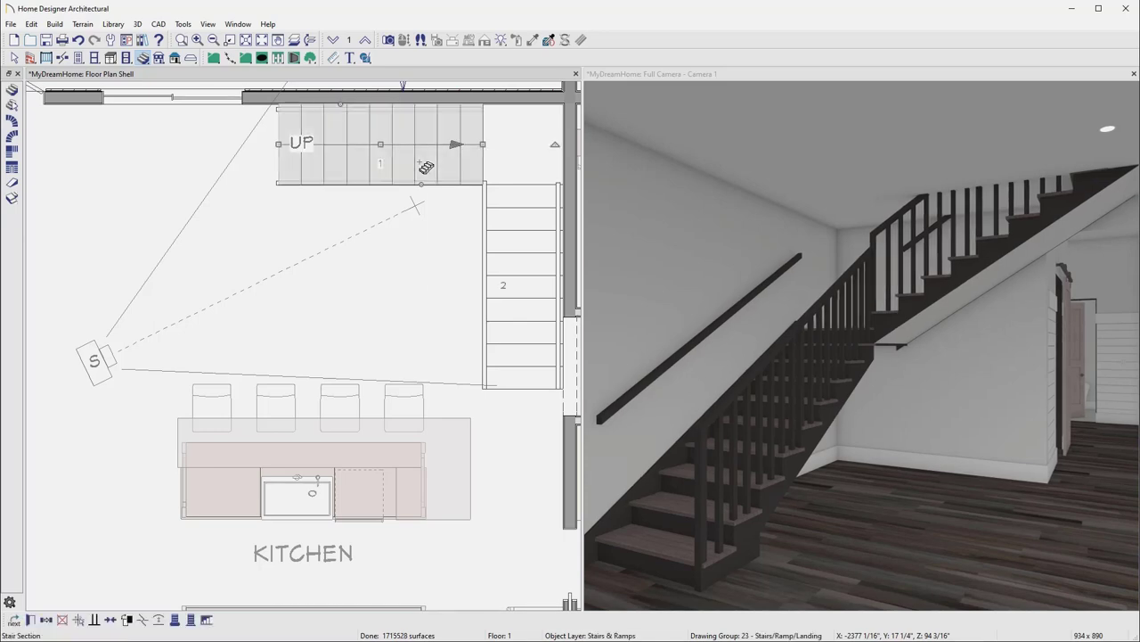
{"action": "double_click", "coordinate": [426, 167]}
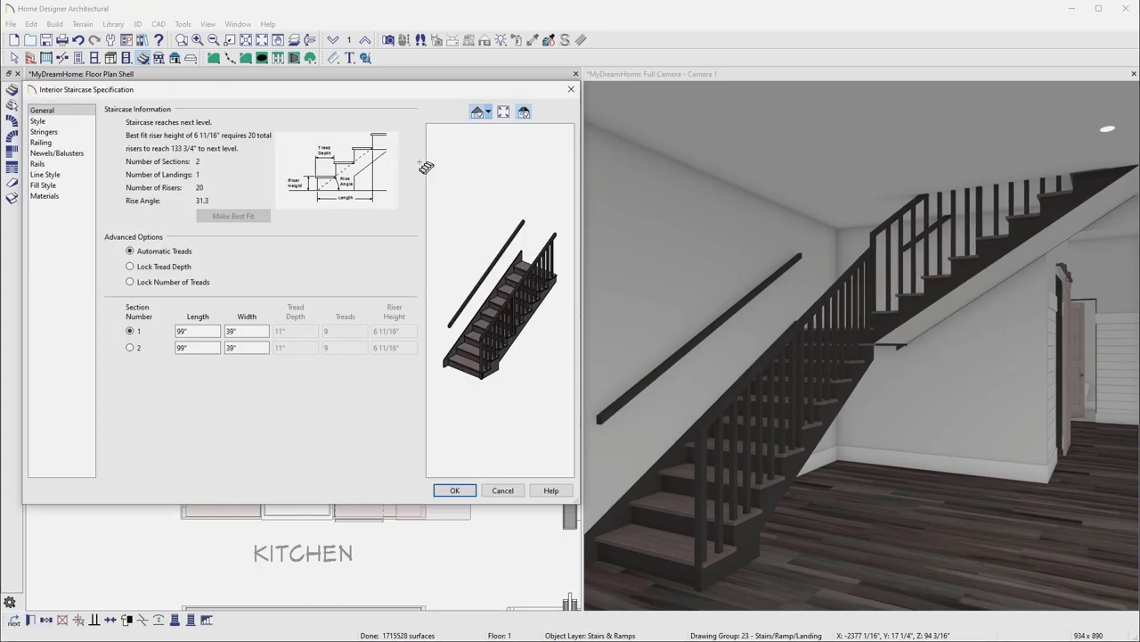
{"action": "left_click", "coordinate": [204, 285]}
{"action": "double_click", "coordinate": [339, 331]}
{"action": "type", "text": "12"}
{"action": "key", "text": "Tab"}
{"action": "type", "text": "6"}
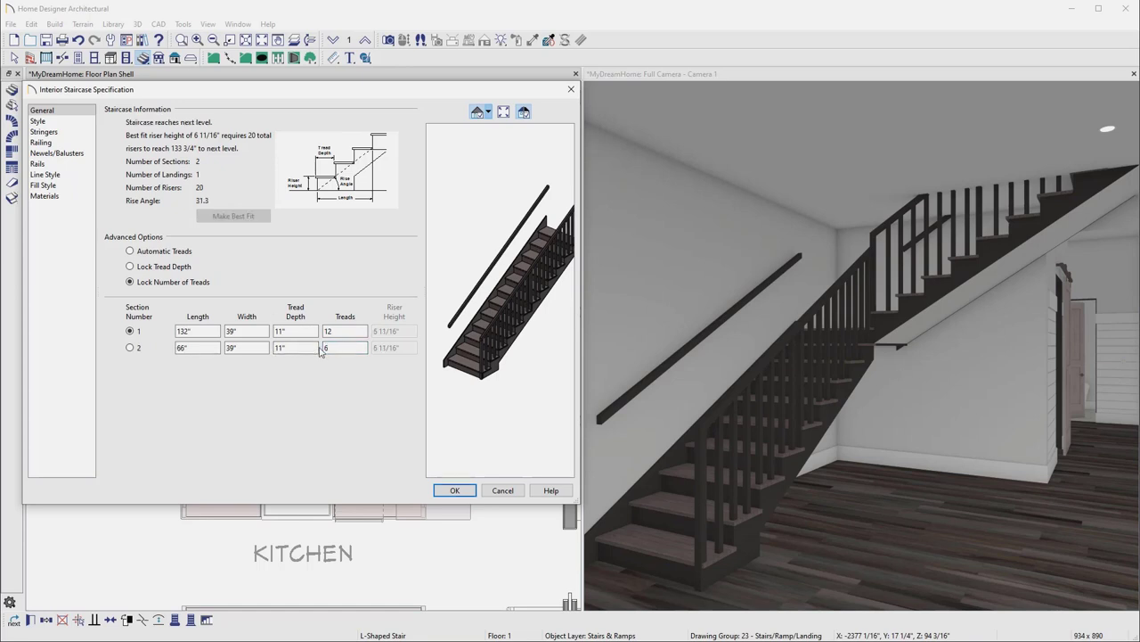
Step: Give the stairs 3" treads, open risers and one untrimmed center stringer
{"action": "left_click", "coordinate": [83, 125]}
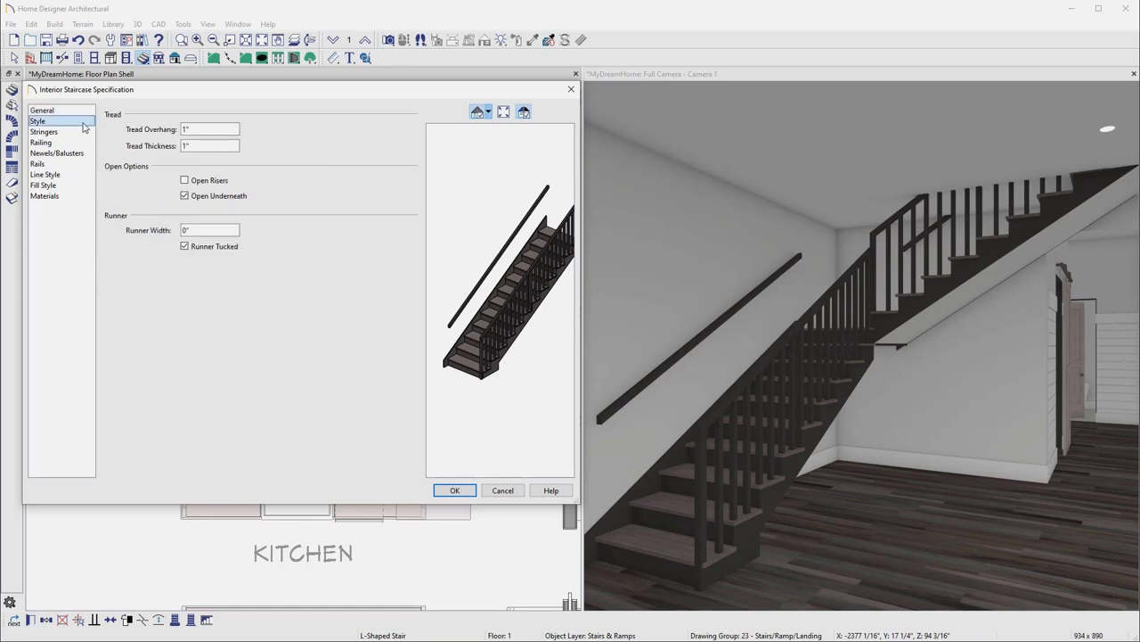
{"action": "double_click", "coordinate": [184, 146]}
{"action": "type", "text": "3"}
{"action": "left_click", "coordinate": [185, 180]}
{"action": "left_click", "coordinate": [44, 131]}
{"action": "left_click", "coordinate": [130, 138]}
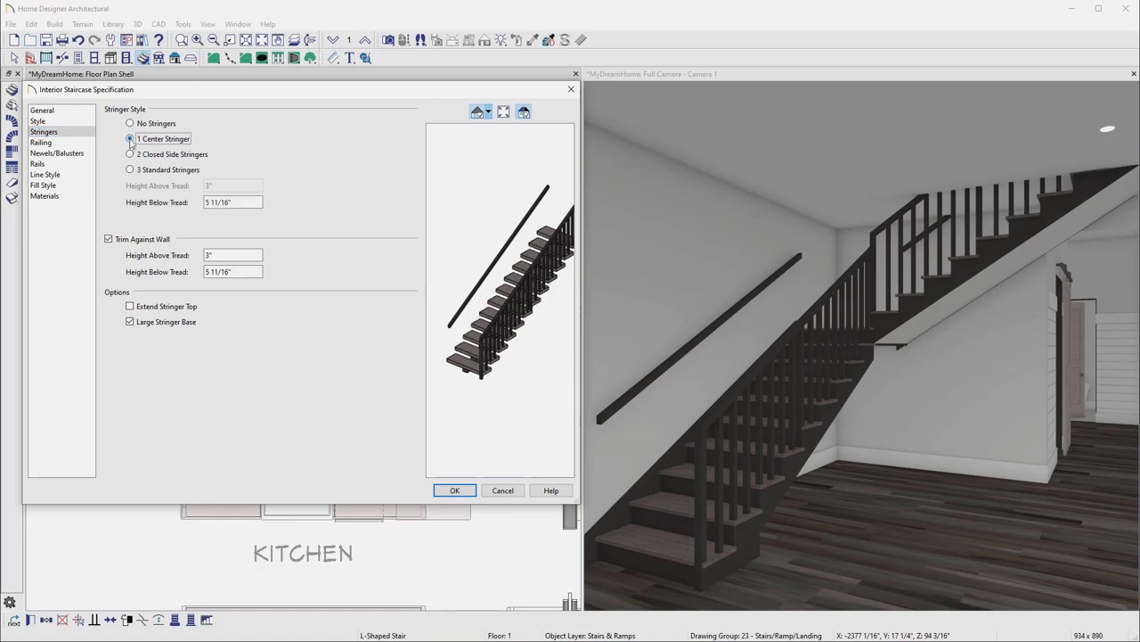
{"action": "left_click", "coordinate": [108, 238]}
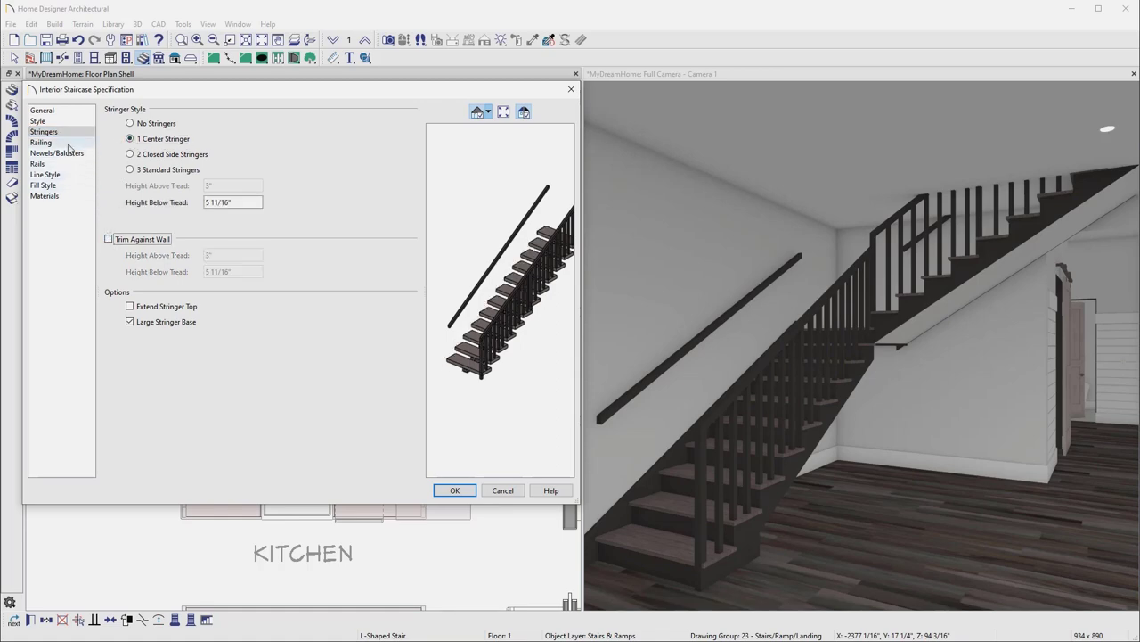
Step: Remove the left handrail against the wall and apply the staircase changes
{"action": "left_click", "coordinate": [41, 142]}
{"action": "left_click", "coordinate": [214, 172]}
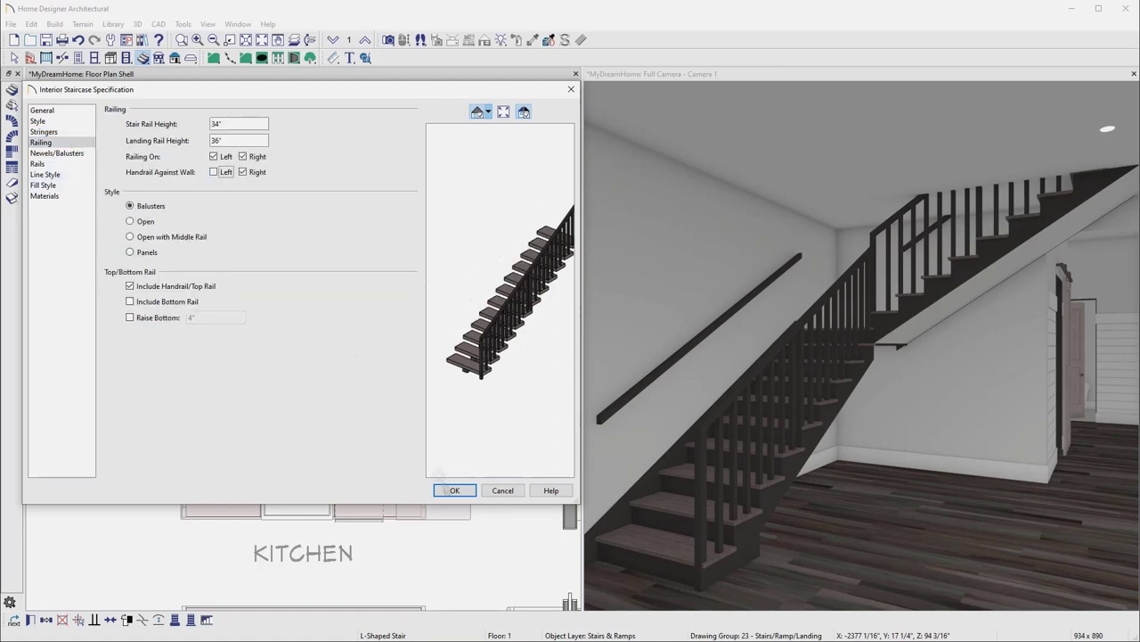
{"action": "left_click", "coordinate": [450, 491]}
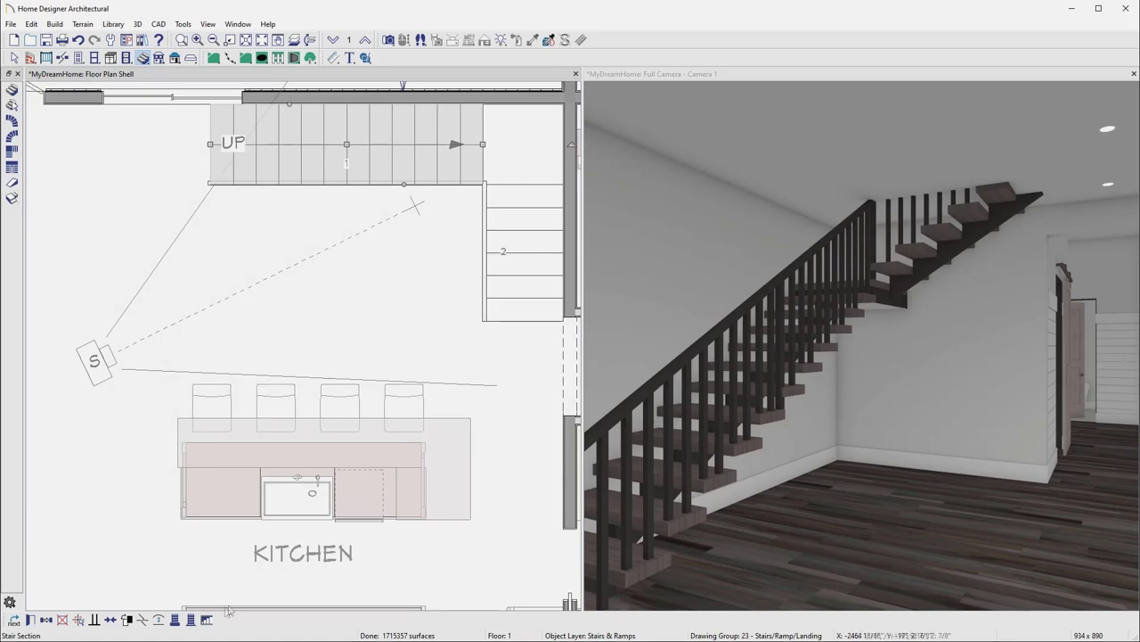
Step: Cut an auto stairwell above the stairs and move its lower railing down on the second floor
{"action": "left_click", "coordinate": [207, 619]}
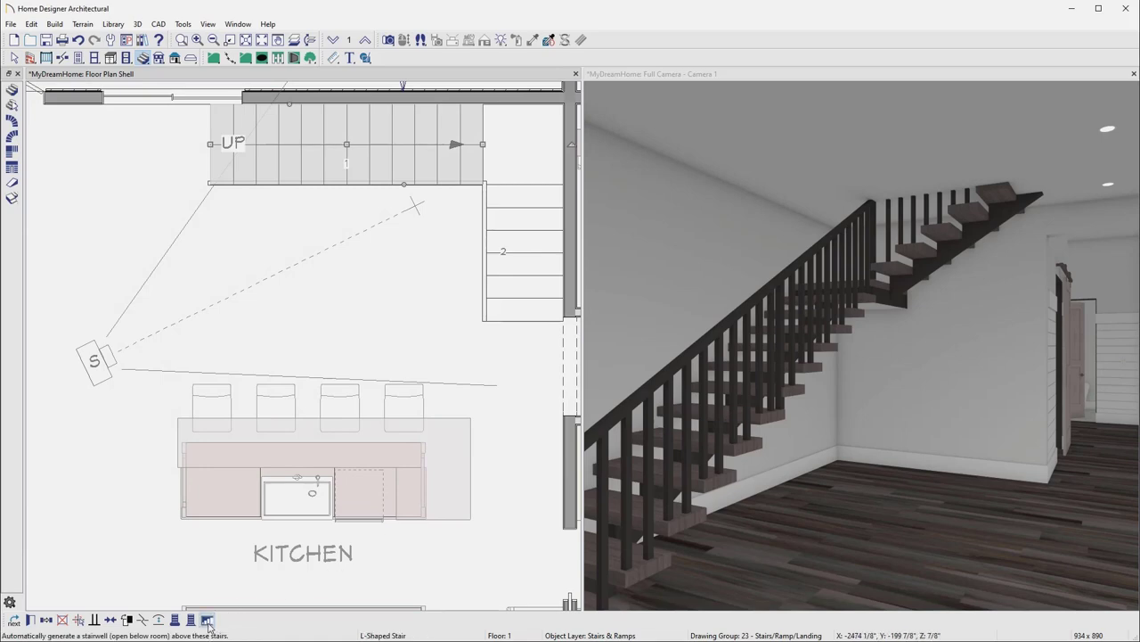
{"action": "left_click", "coordinate": [364, 39]}
{"action": "left_click", "coordinate": [619, 78]}
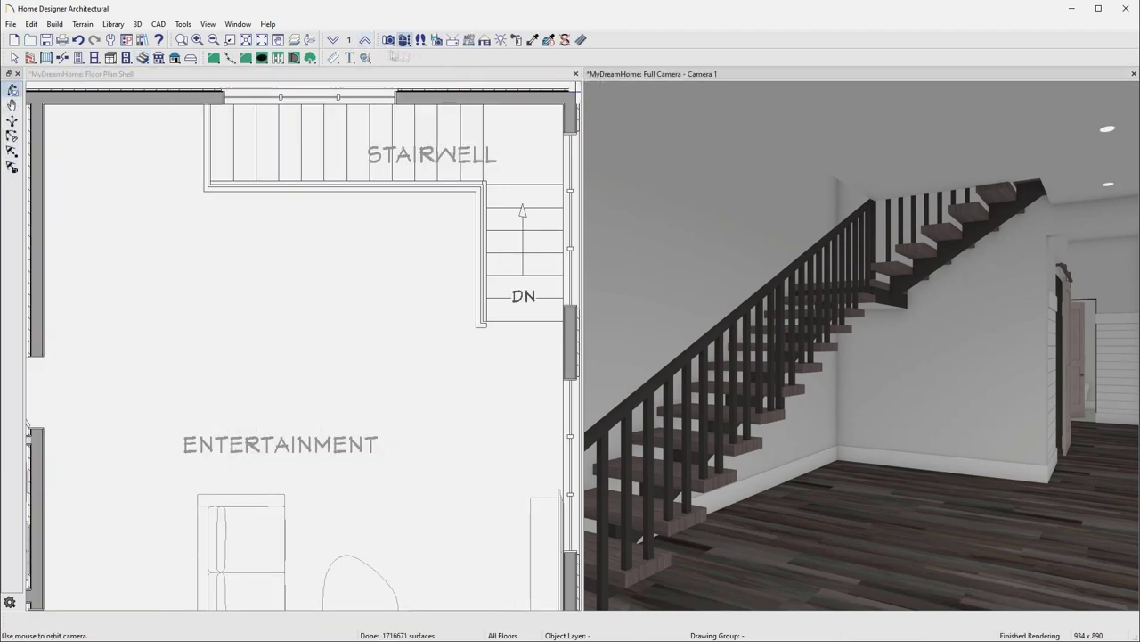
{"action": "left_click", "coordinate": [365, 40]}
{"action": "left_click", "coordinate": [366, 188]}
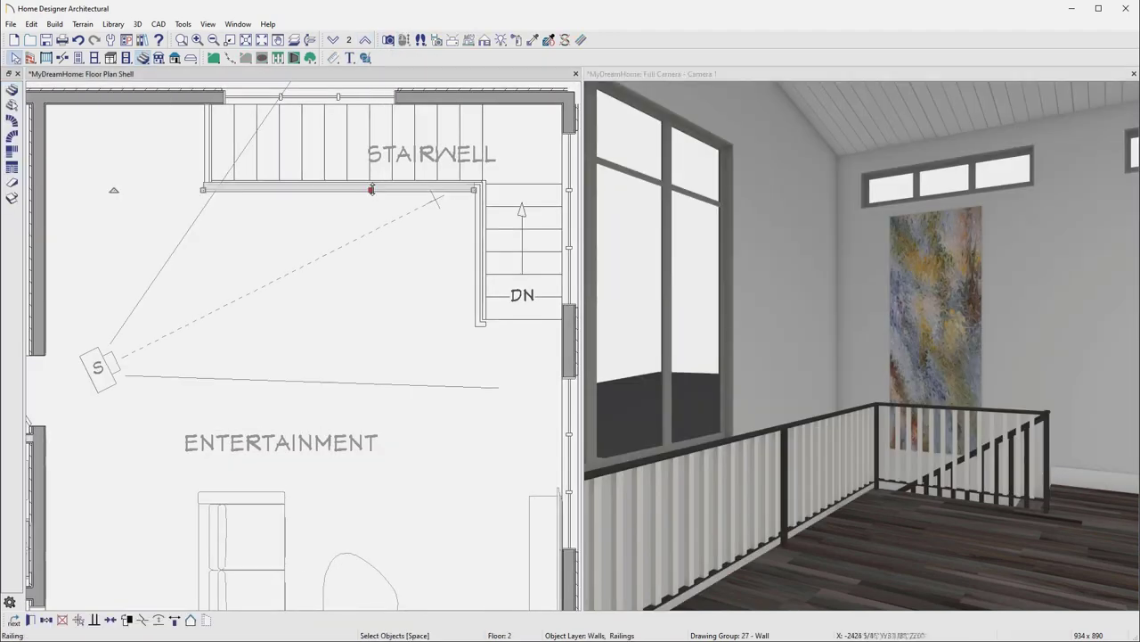
{"action": "left_click_drag", "start_coordinate": [366, 187], "coordinate": [366, 327]}
Step: Replace both stairwell railings' balusters with Glass X panels
{"action": "left_click", "coordinate": [950, 306]}
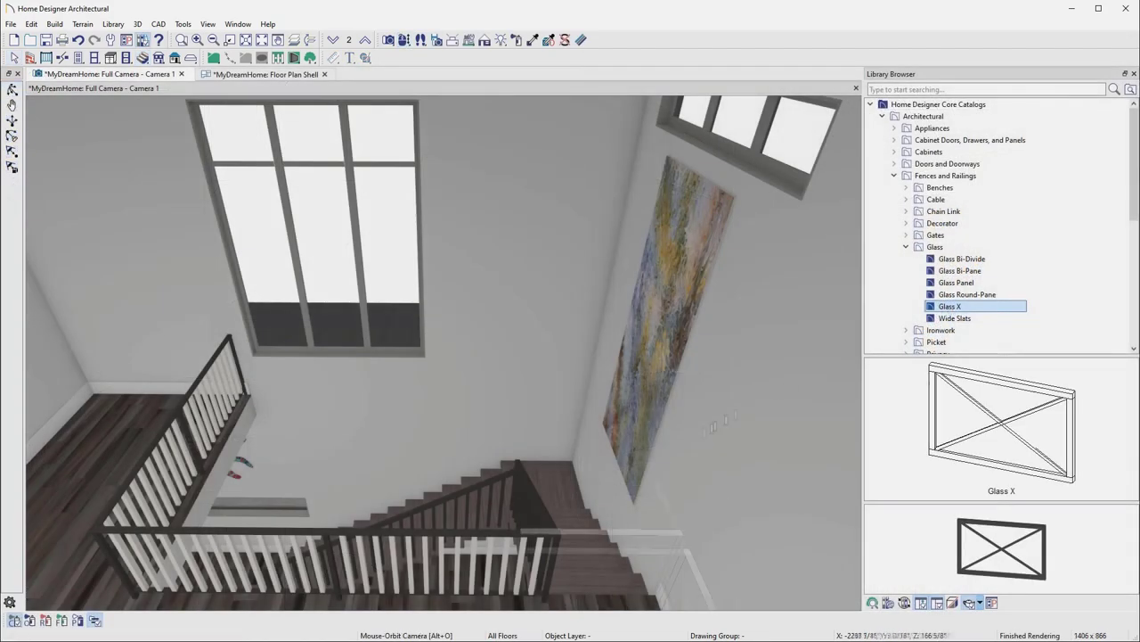
{"action": "left_click", "coordinate": [267, 535]}
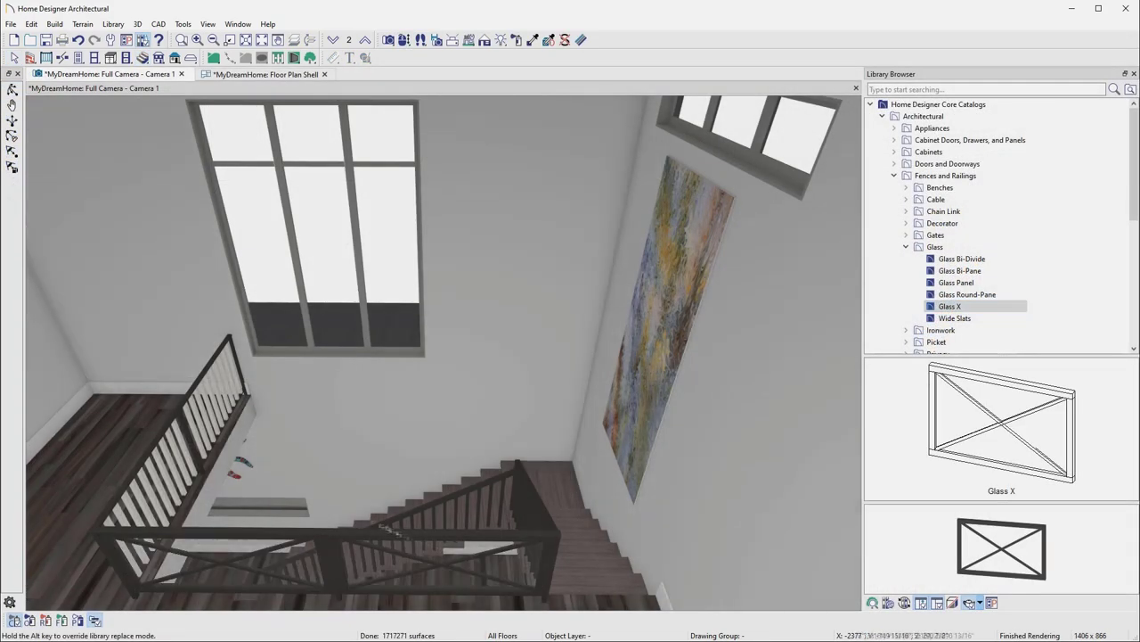
{"action": "left_click", "coordinate": [190, 471]}
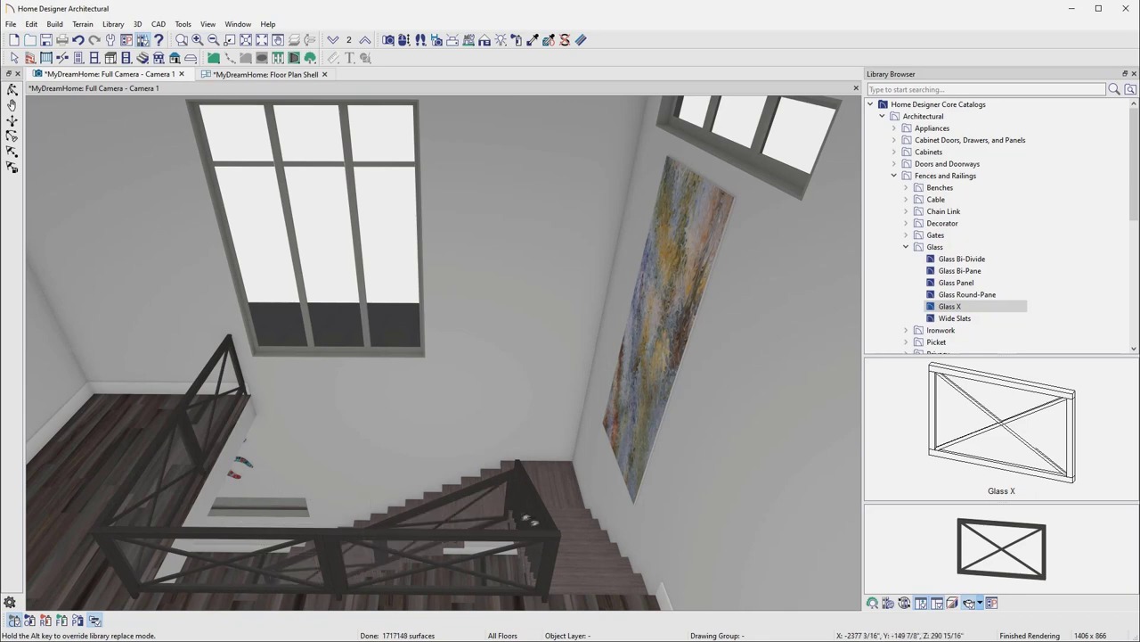
{"action": "key", "text": "Escape"}
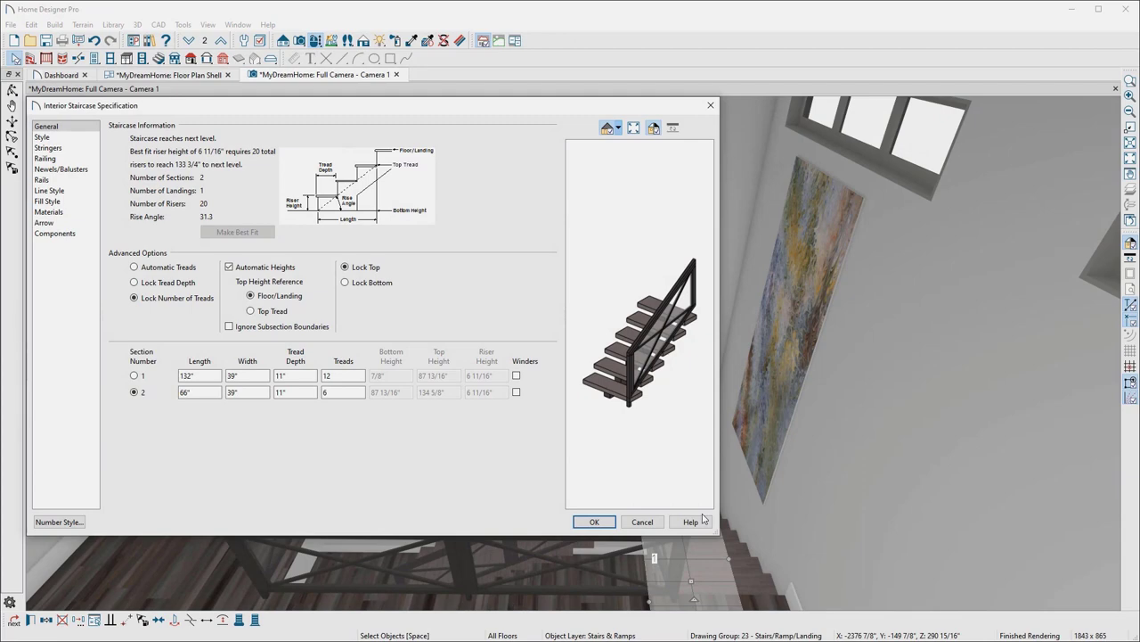
Step: Review the staircase's tread style, railing, and newel and baluster settings
{"action": "key", "text": "Down"}
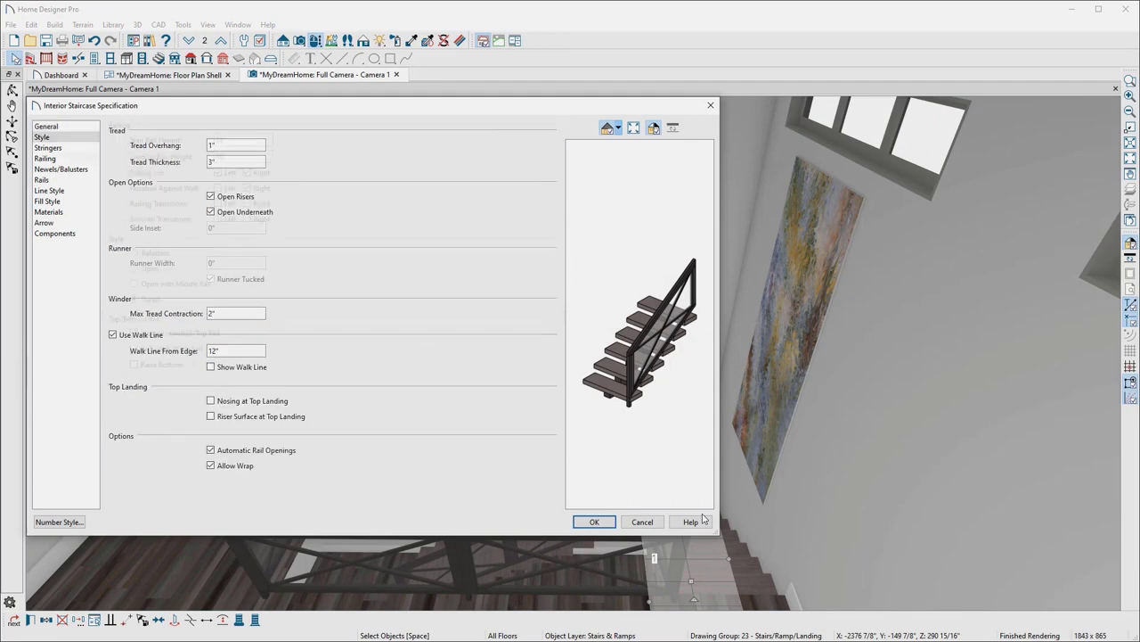
{"action": "key", "text": "Down"}
{"action": "key", "text": "Down"}
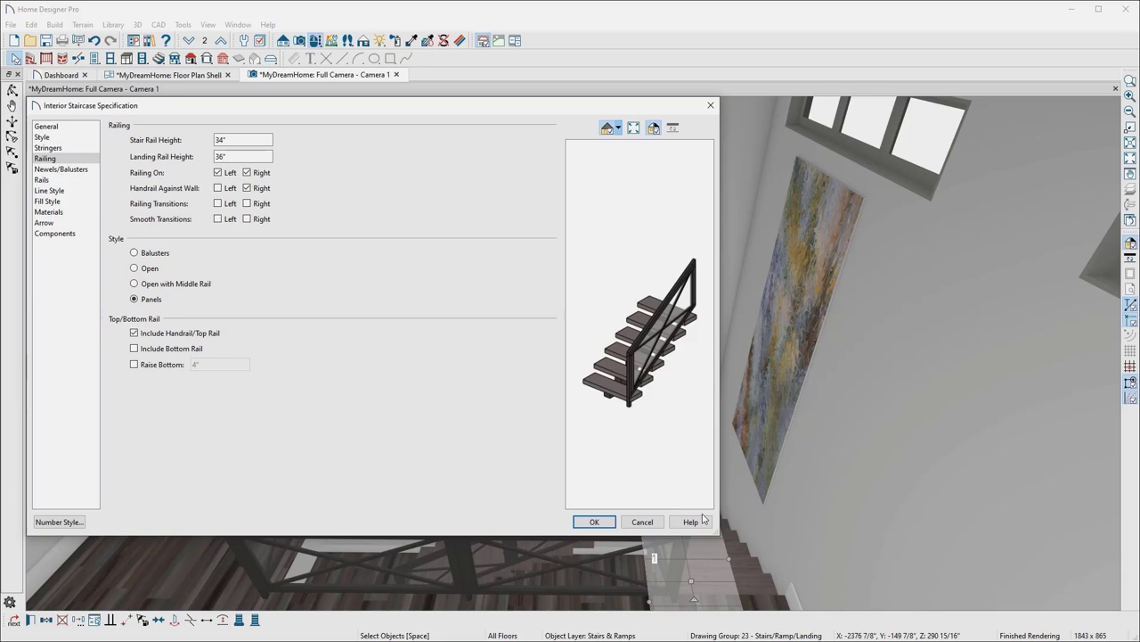
{"action": "key", "text": "Down"}
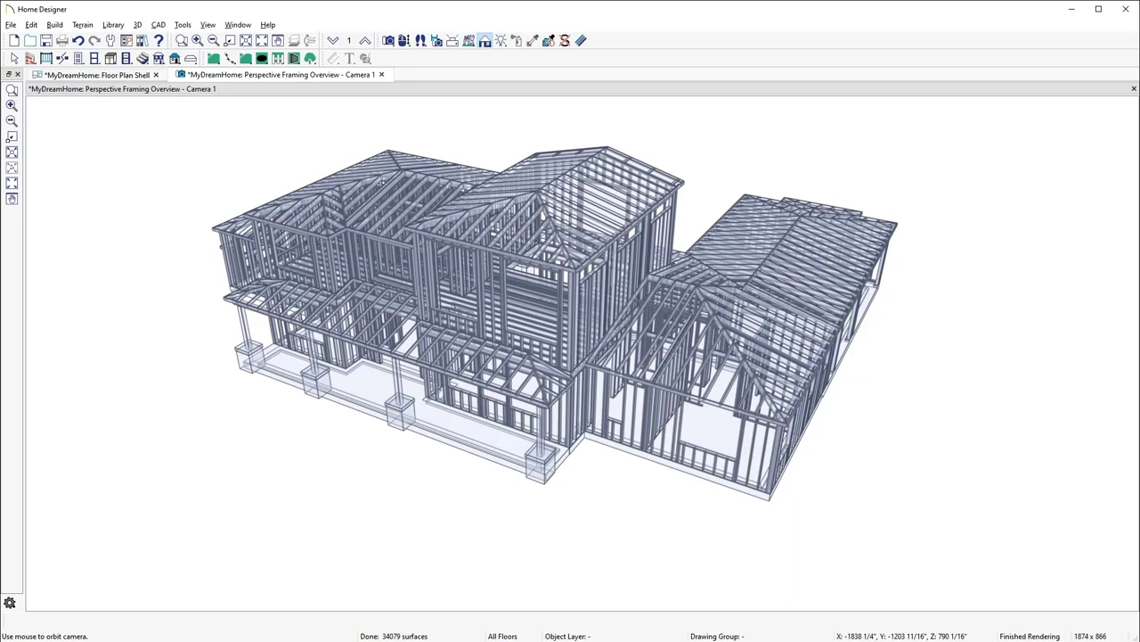
Step: Review the first-floor, wall, opening header and roof framing settings in Build Framing
{"action": "left_click_drag", "start_coordinate": [359, 123], "coordinate": [454, 123]}
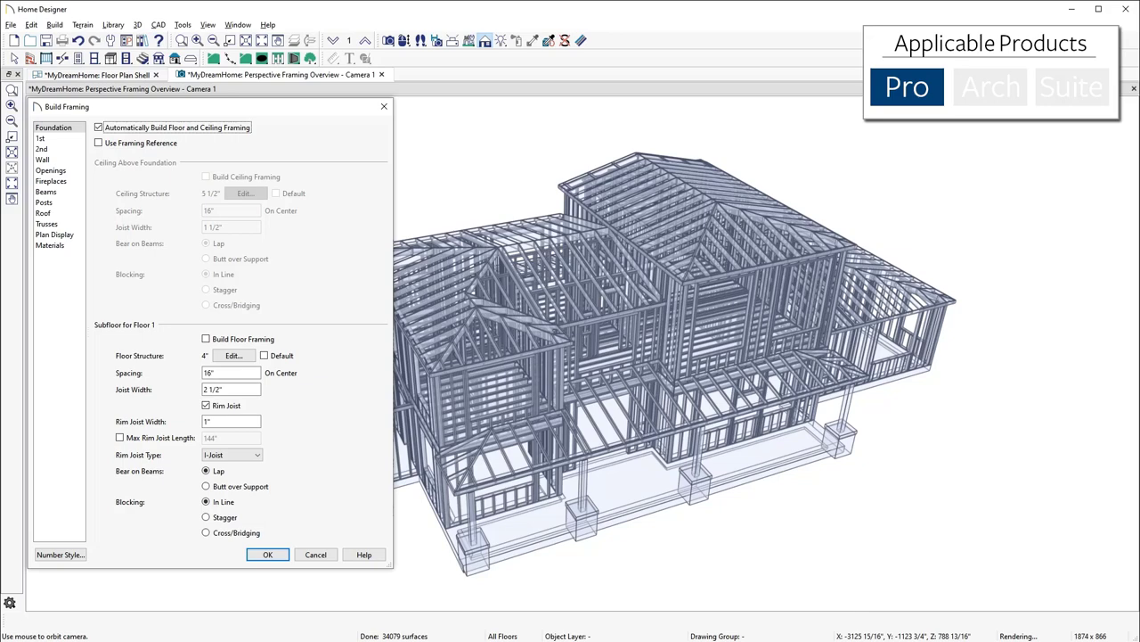
{"action": "left_click", "coordinate": [40, 139]}
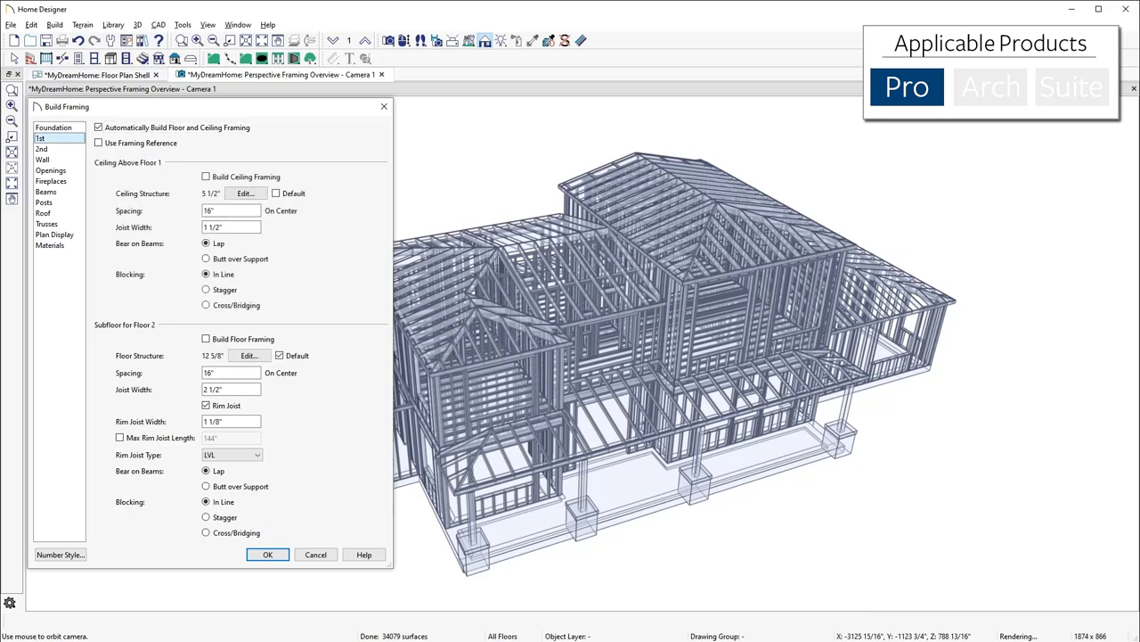
{"action": "left_click", "coordinate": [42, 159]}
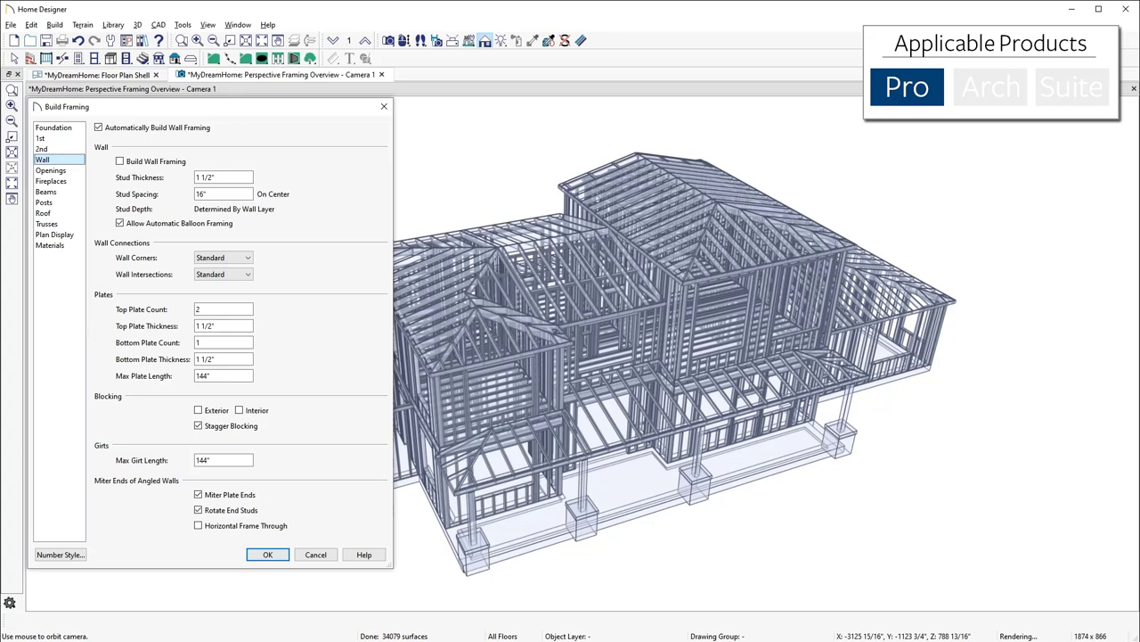
{"action": "left_click", "coordinate": [50, 170]}
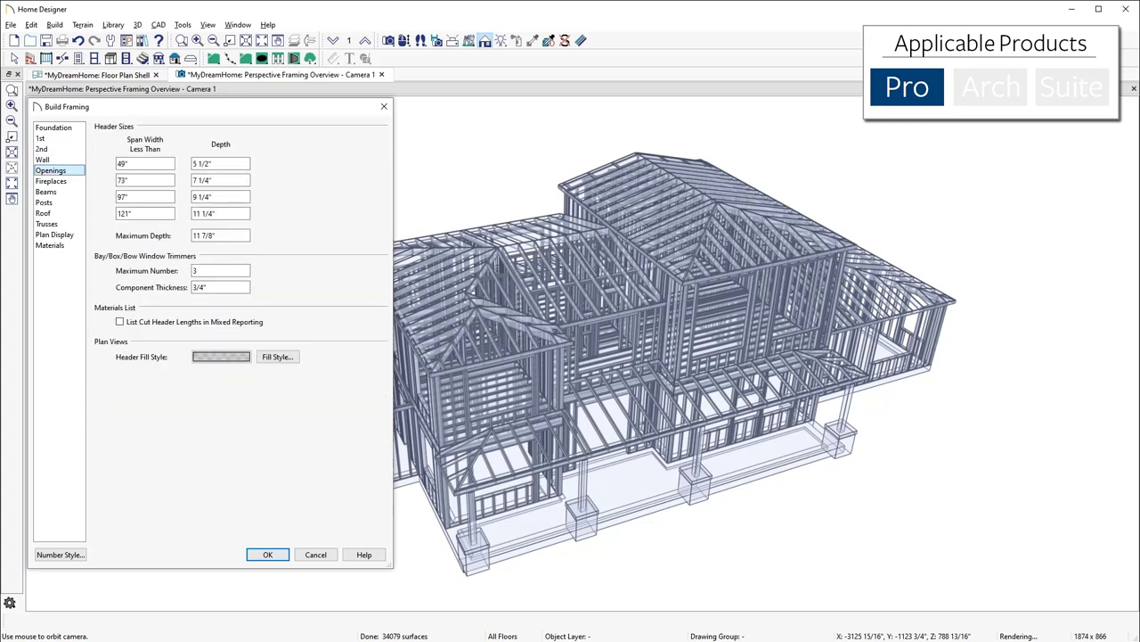
{"action": "left_click", "coordinate": [43, 213]}
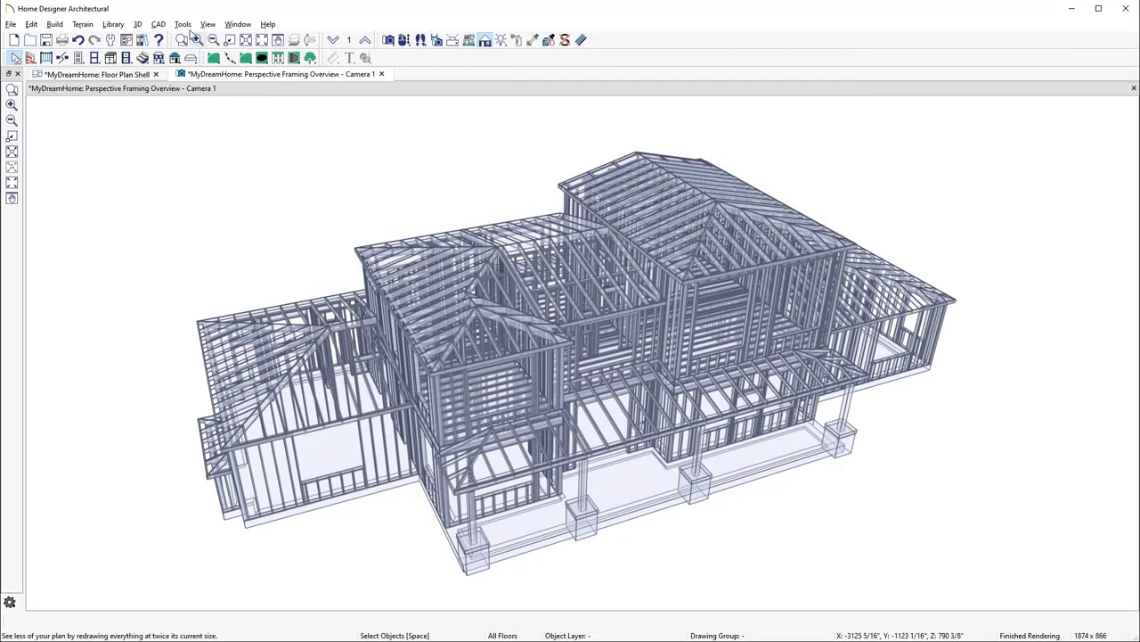
Step: Calculate a materials list for all floors
{"action": "left_click", "coordinate": [183, 24]}
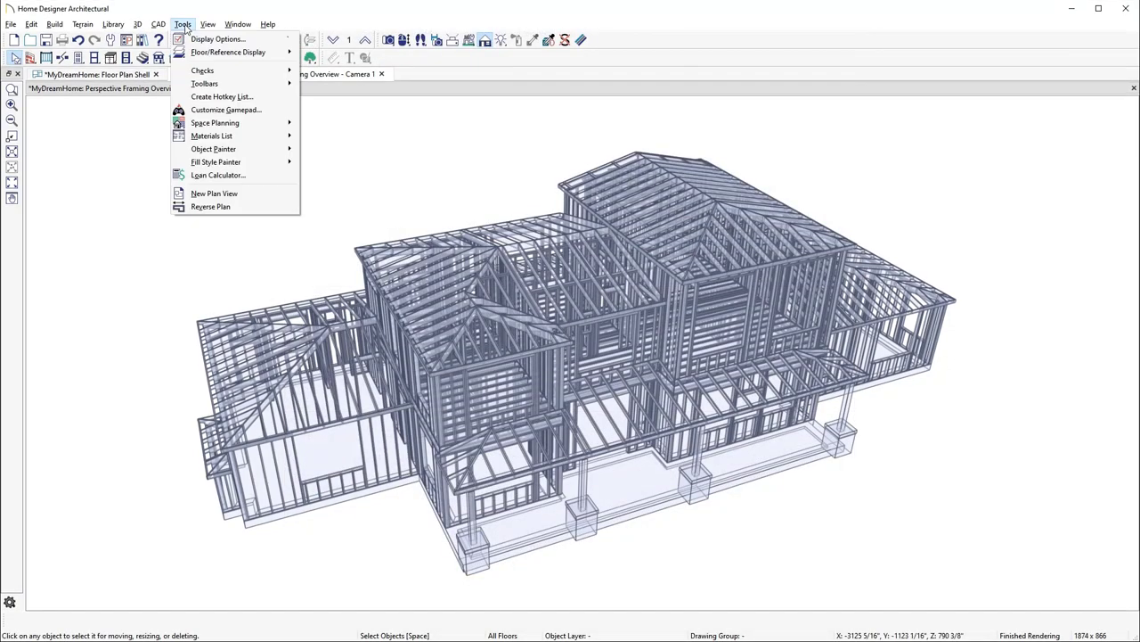
{"action": "mouse_move", "coordinate": [245, 136]}
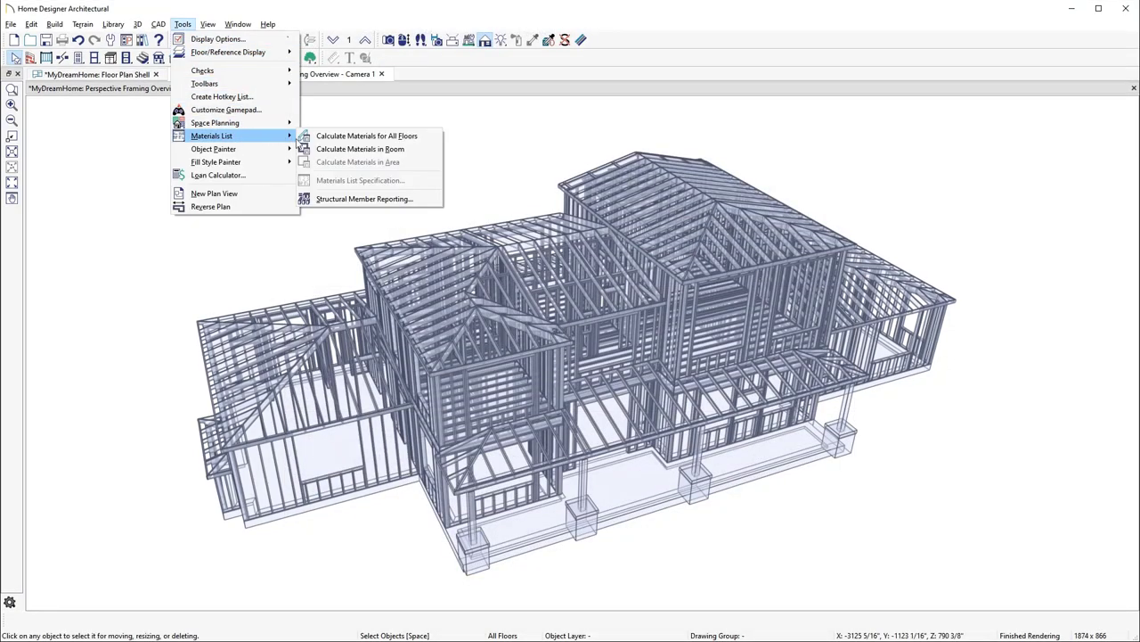
{"action": "left_click", "coordinate": [316, 137]}
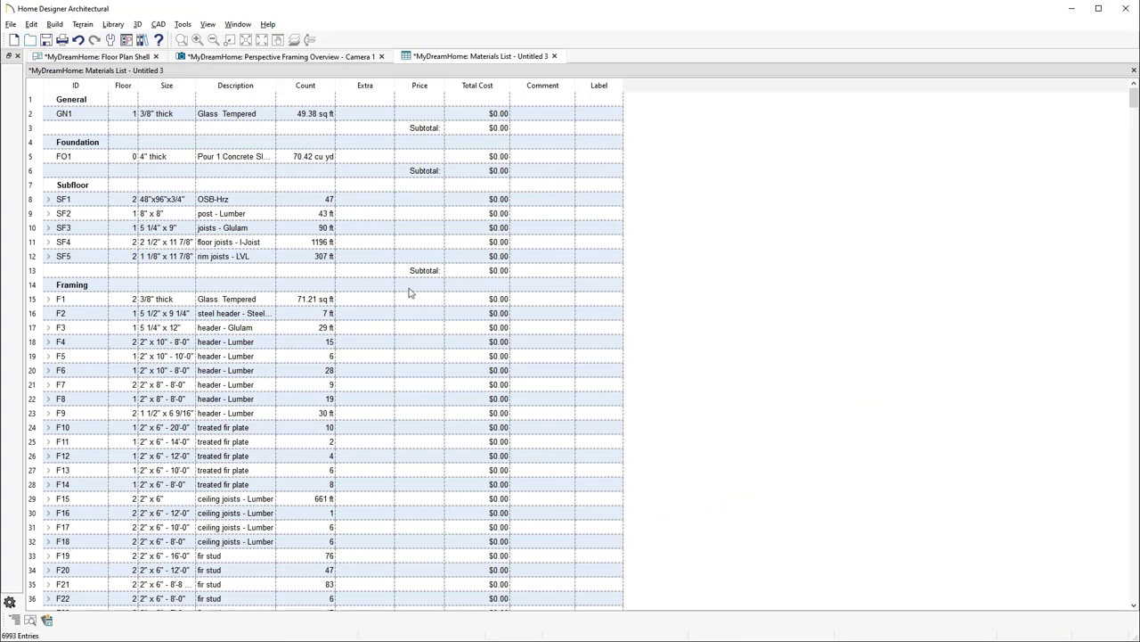
Step: Price the W1 double casement windows at $750 each in the materials list
{"action": "scroll", "coordinate": [409, 291], "scroll_direction": "down", "scroll_amount": 20}
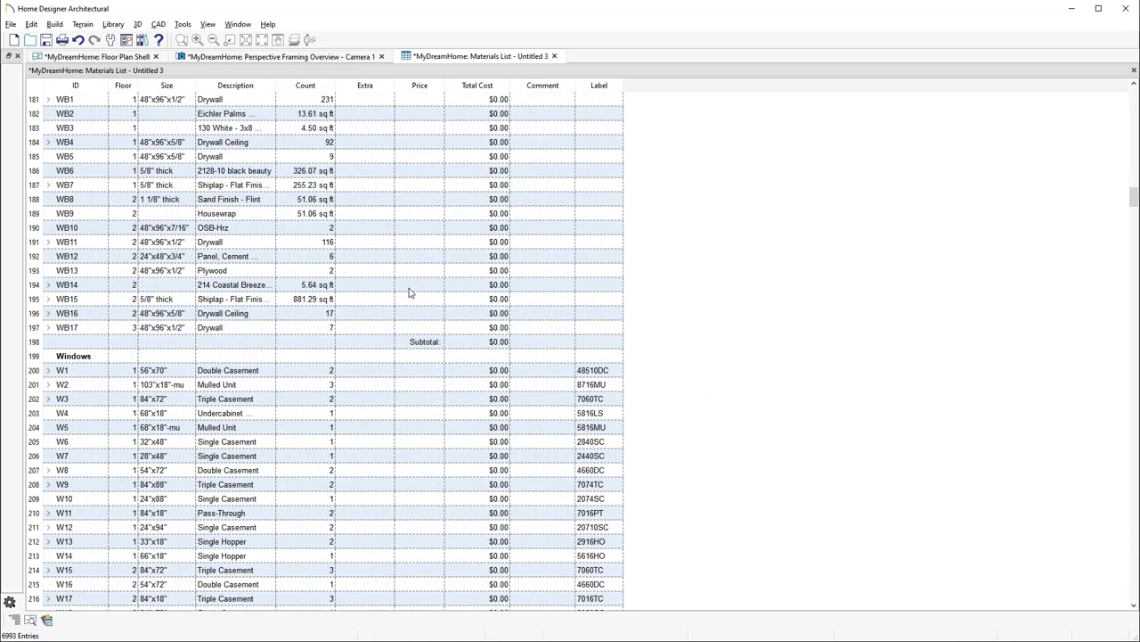
{"action": "scroll", "coordinate": [409, 292], "scroll_direction": "down", "scroll_amount": 3}
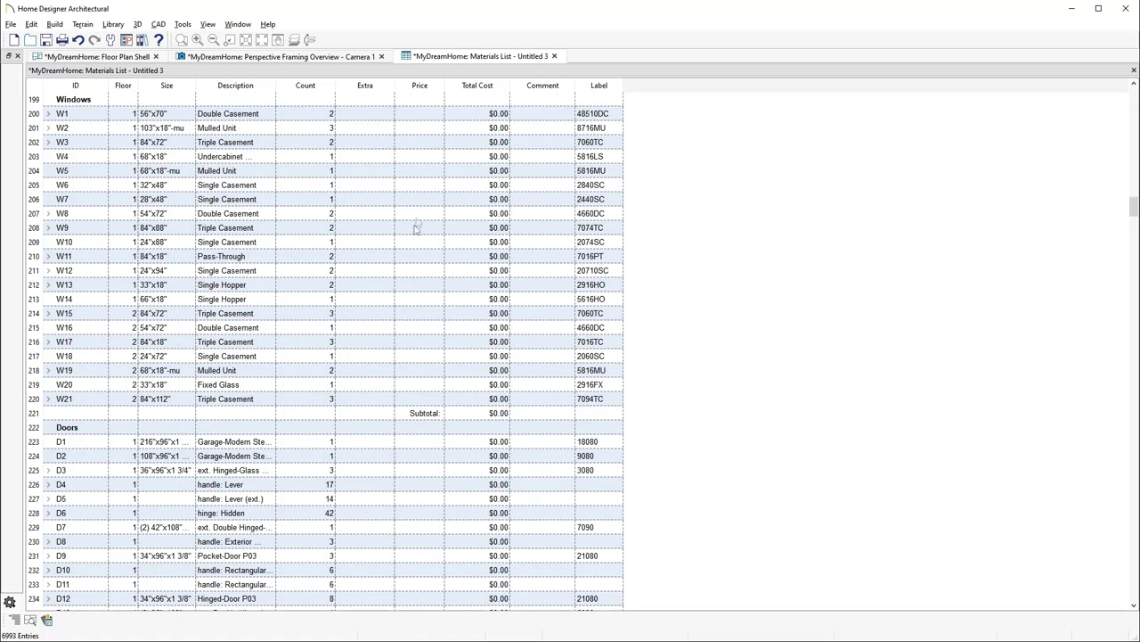
{"action": "left_click", "coordinate": [426, 117]}
{"action": "type", "text": "750"}
{"action": "key", "text": "Return"}
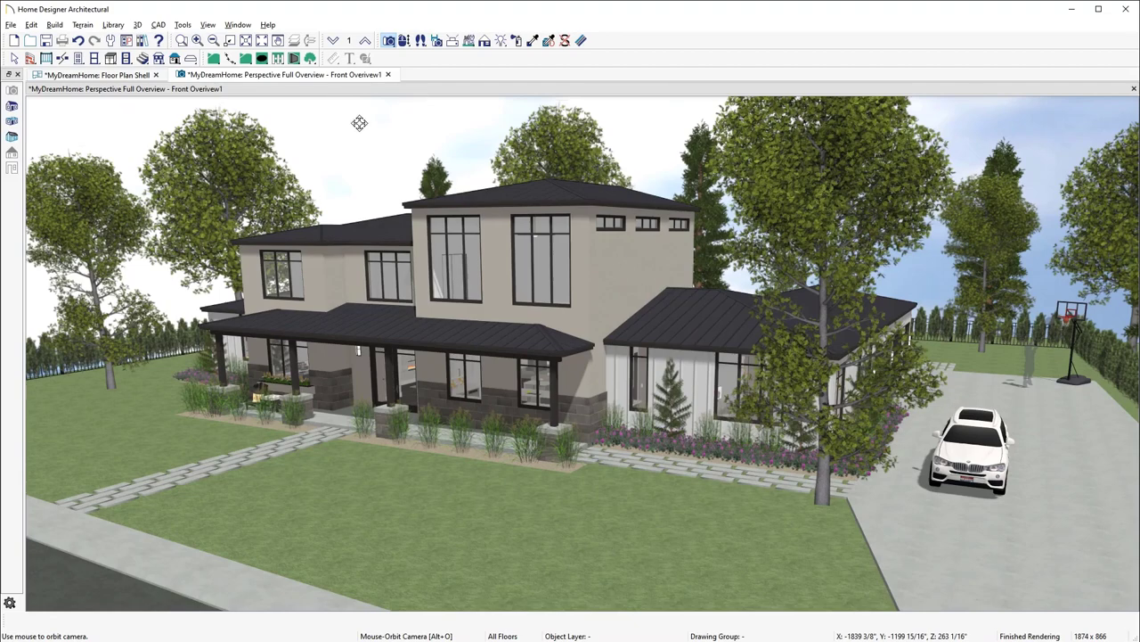
Step: Create a Perspective Full Overview camera and move in close to the front porch and walkway
{"action": "left_click_drag", "start_coordinate": [359, 123], "coordinate": [513, 123]}
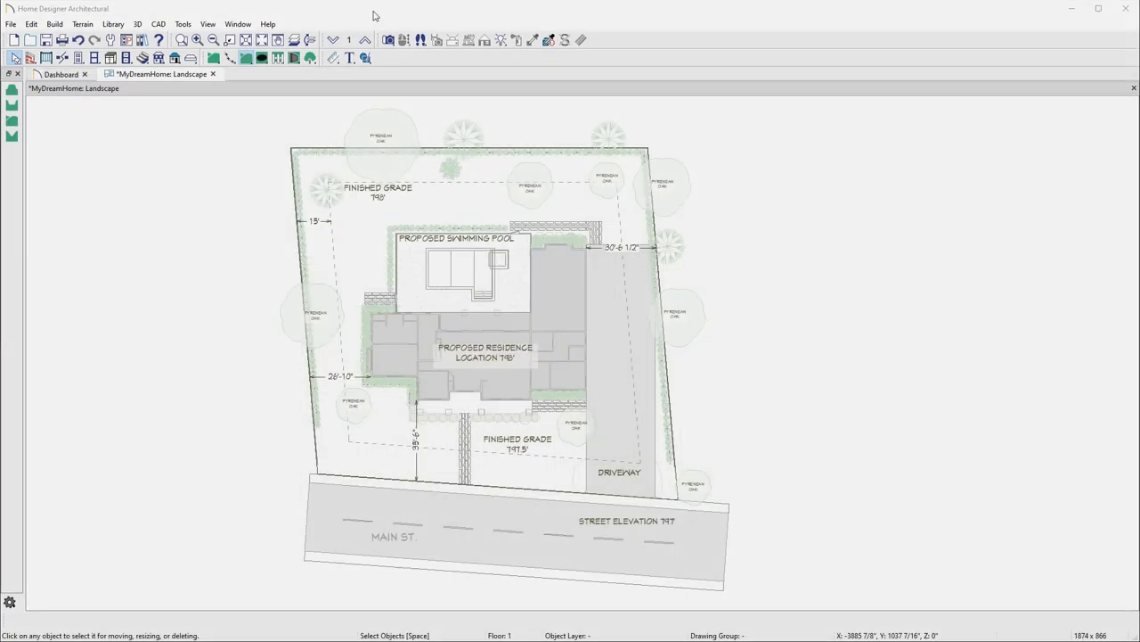
{"action": "left_click", "coordinate": [389, 39]}
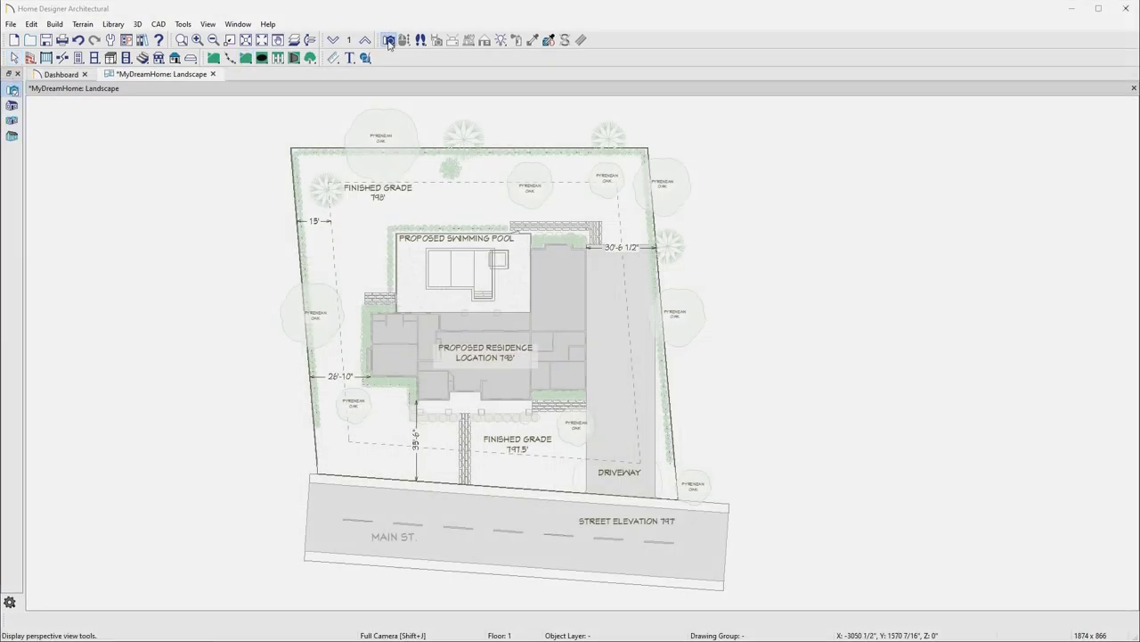
{"action": "left_click", "coordinate": [12, 105]}
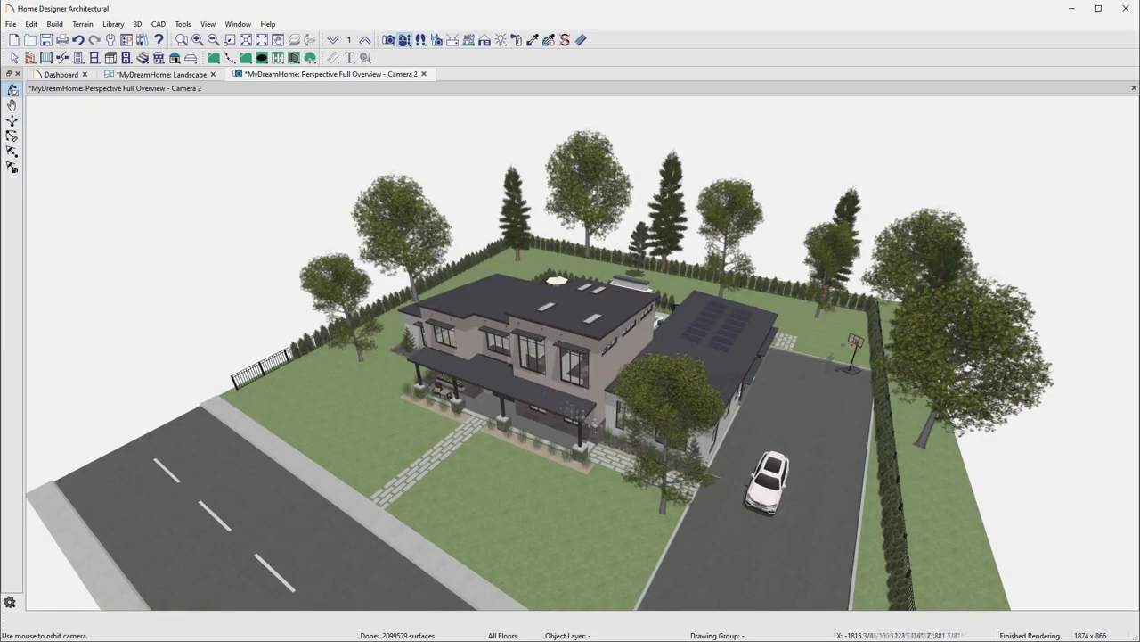
{"action": "left_click_drag", "start_coordinate": [771, 533], "coordinate": [748, 470]}
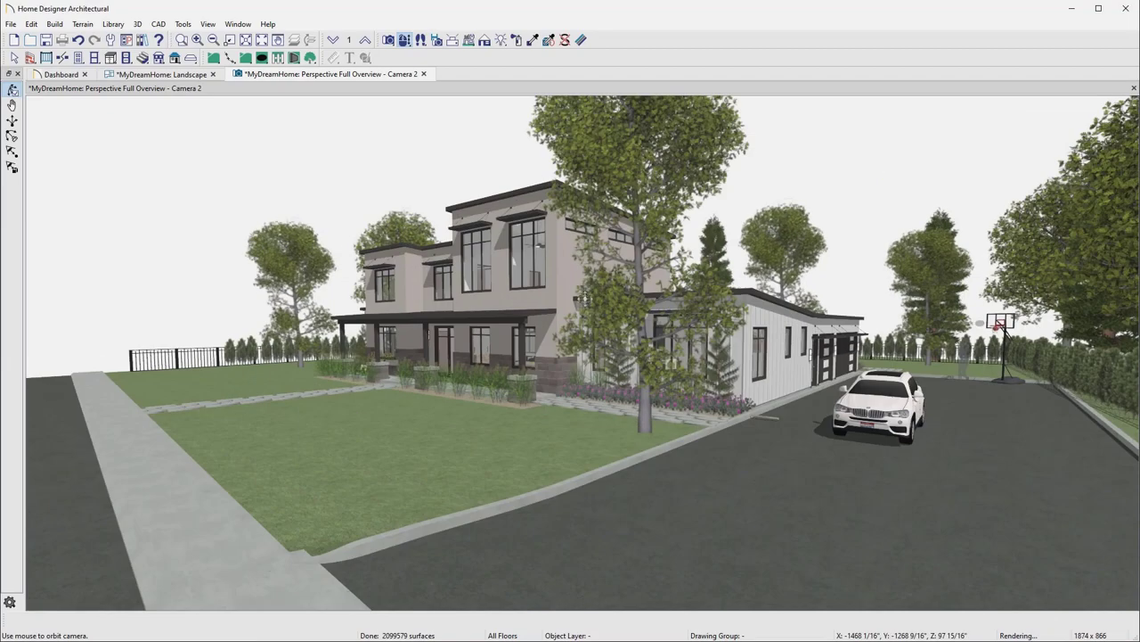
{"action": "scroll", "coordinate": [578, 278], "scroll_direction": "up", "scroll_amount": 5}
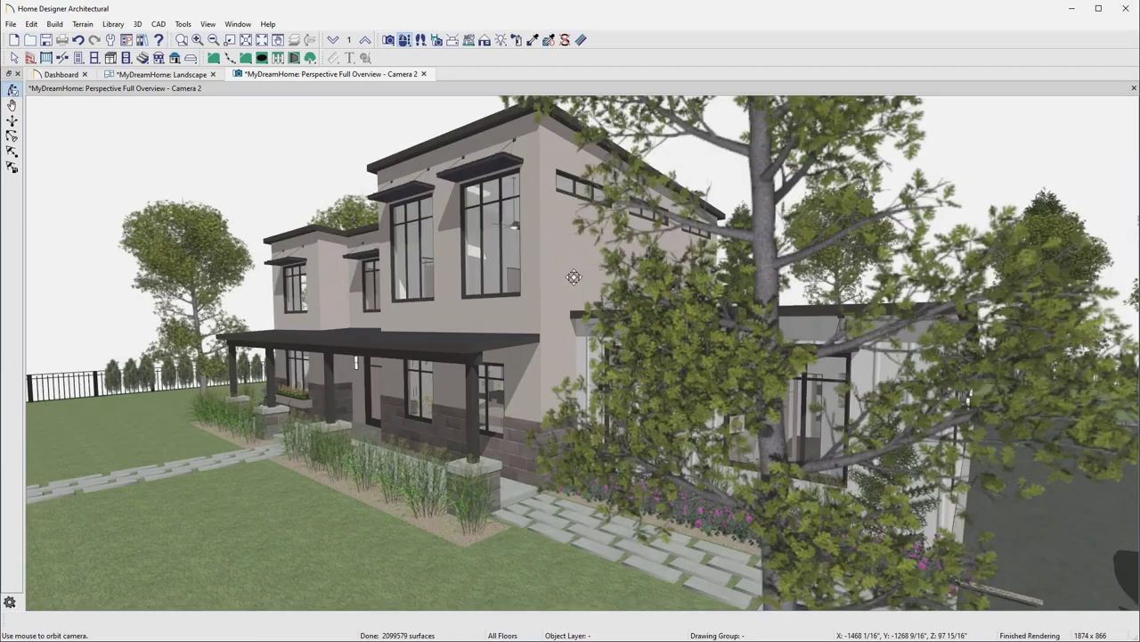
Step: Enable the third cross-section plane and sweep it through the house
{"action": "left_click", "coordinate": [470, 39]}
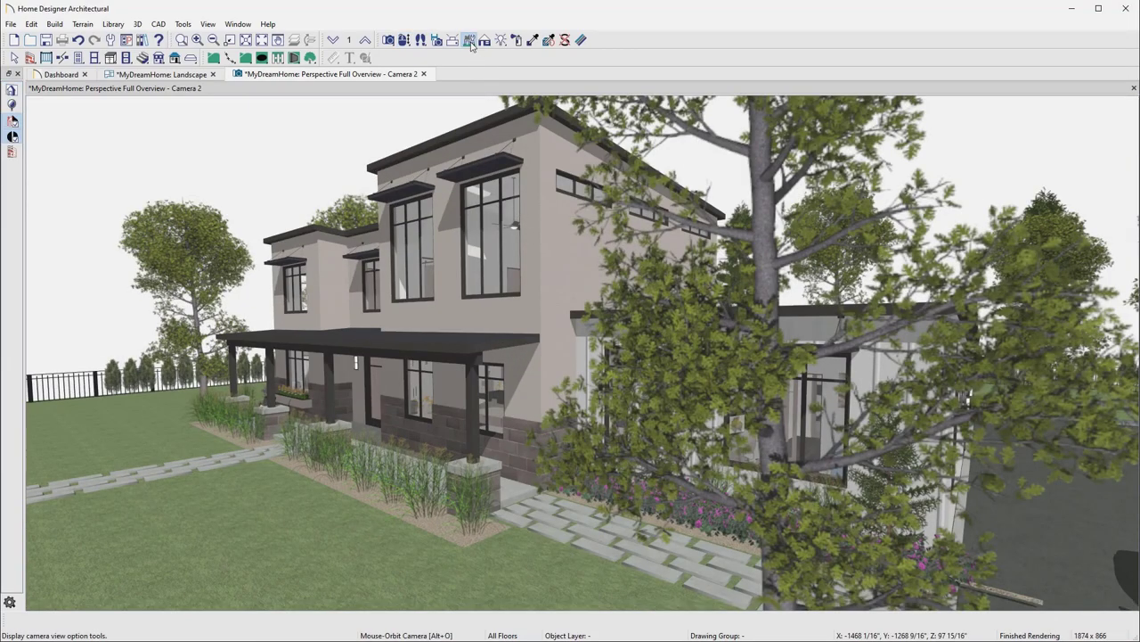
{"action": "left_click", "coordinate": [12, 119]}
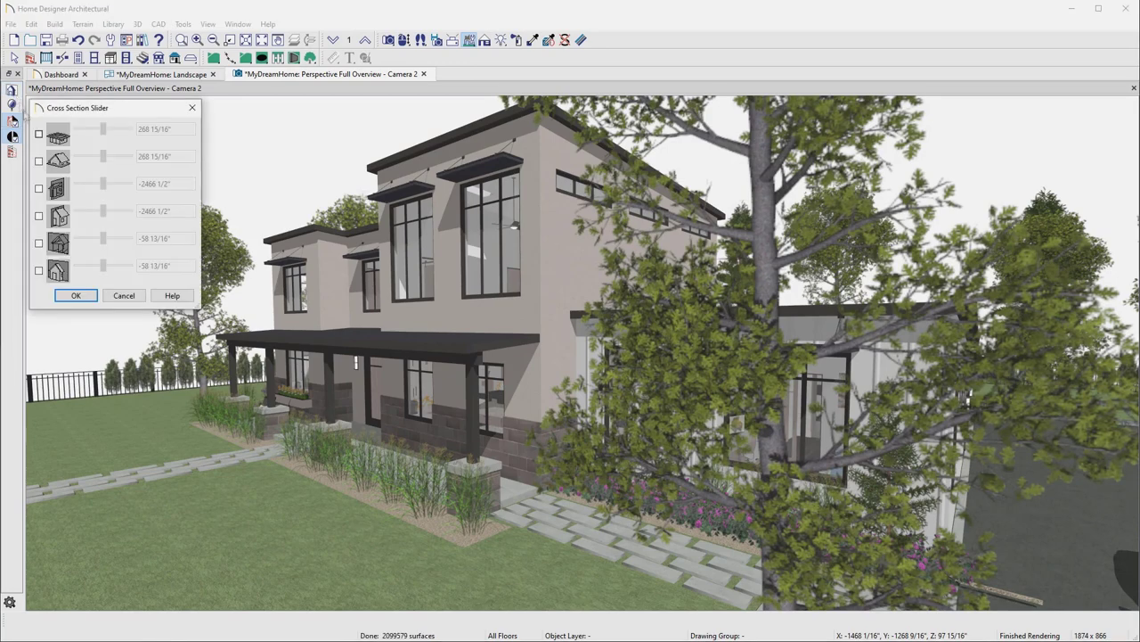
{"action": "left_click", "coordinate": [38, 188]}
{"action": "left_click_drag", "start_coordinate": [103, 183], "coordinate": [107, 184]}
{"action": "left_click", "coordinate": [76, 295]}
{"action": "key", "text": "space"}
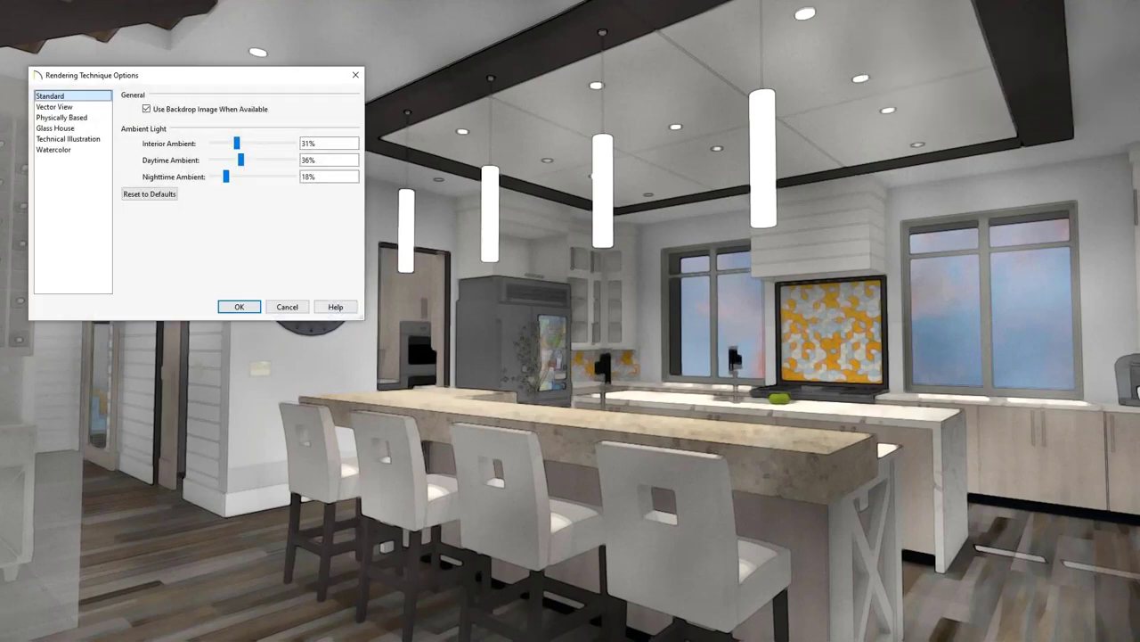
Step: Preview the Vector View, Physically Based, Glass House, Technical Illustration and Watercolor rendering styles
{"action": "left_click", "coordinate": [54, 106]}
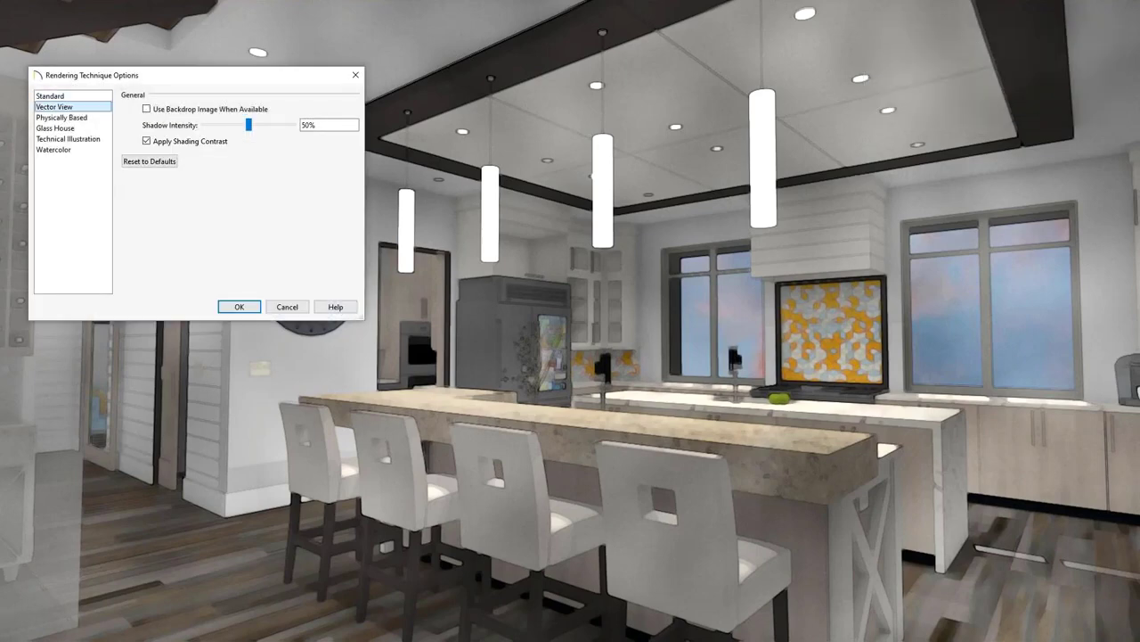
{"action": "left_click", "coordinate": [61, 117]}
{"action": "left_click", "coordinate": [55, 128]}
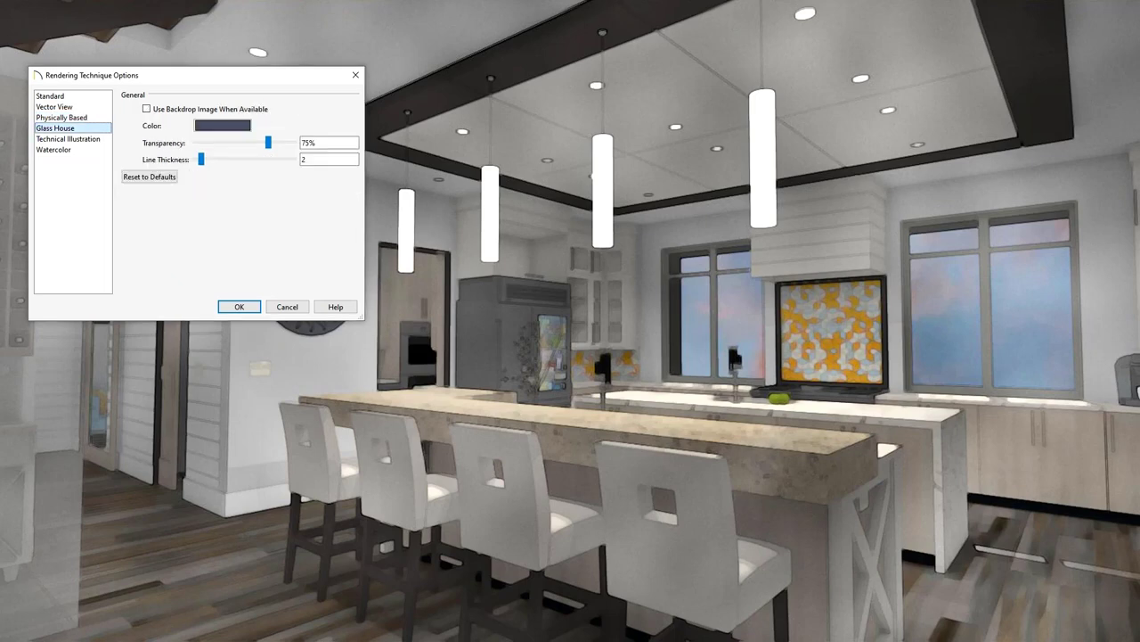
{"action": "left_click", "coordinate": [68, 138]}
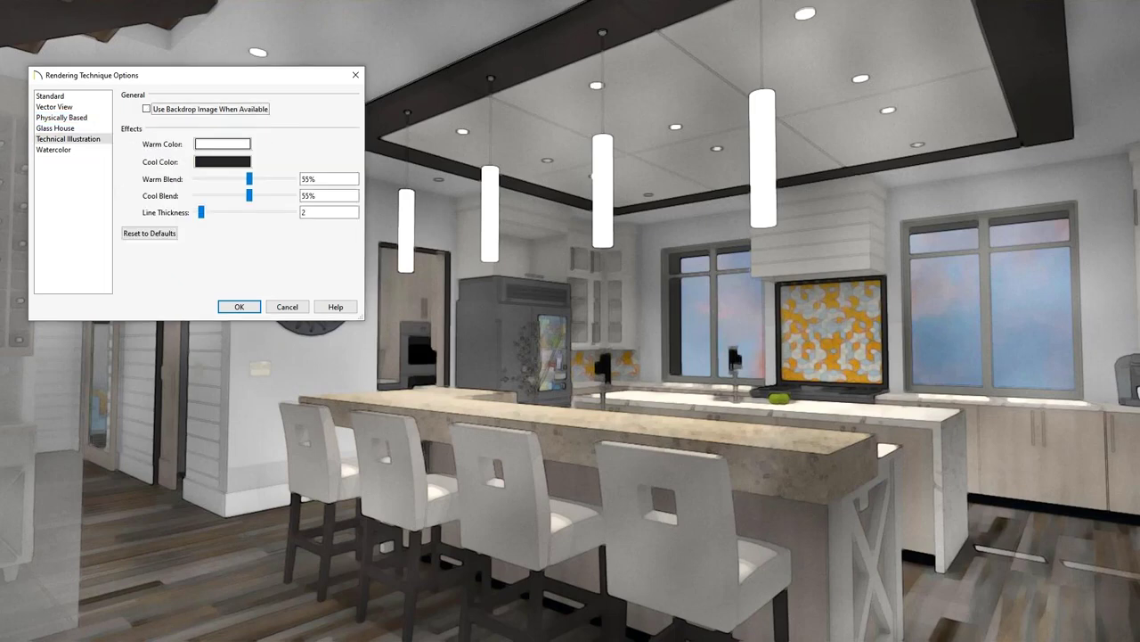
{"action": "left_click", "coordinate": [54, 149]}
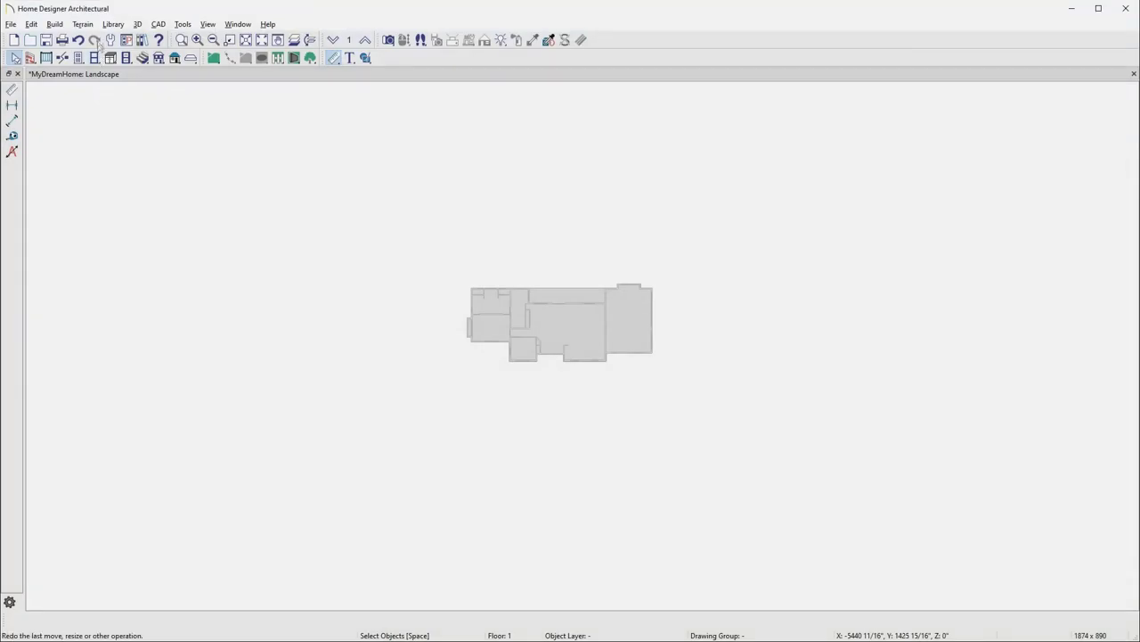
Step: Create a terrain perimeter around the house and stretch its bottom-right corner outward
{"action": "left_click", "coordinate": [81, 24]}
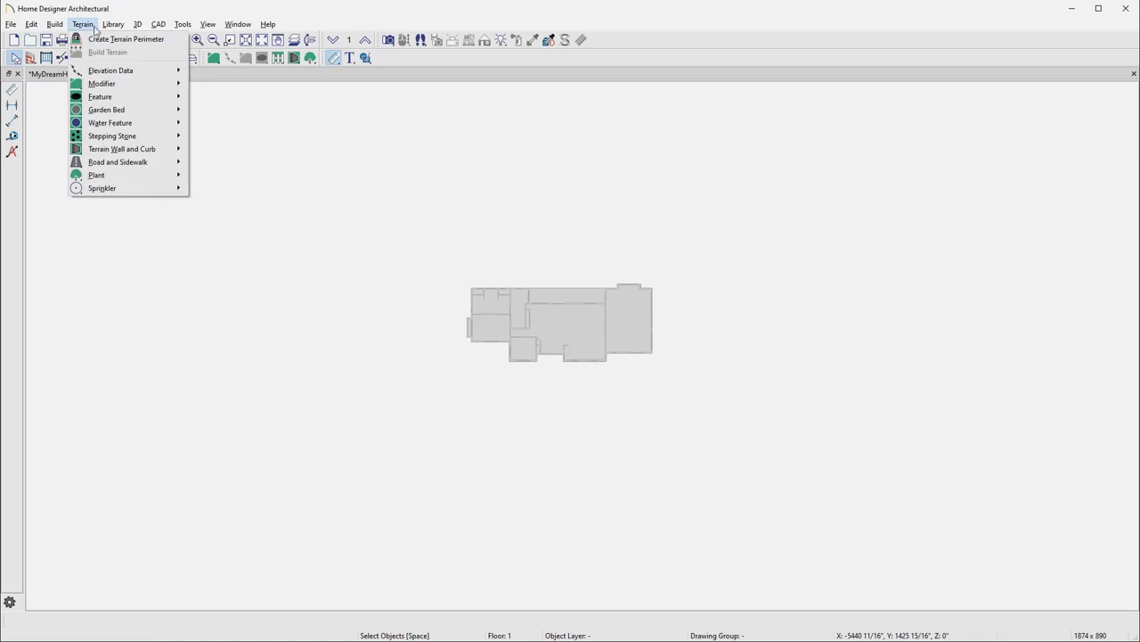
{"action": "left_click", "coordinate": [89, 40]}
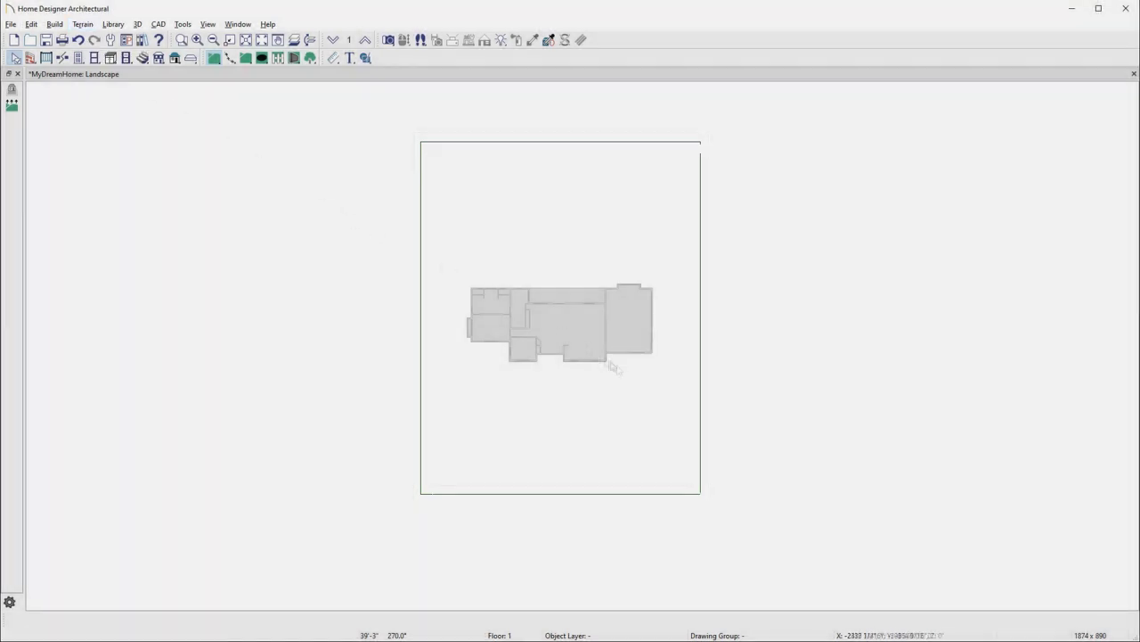
{"action": "left_click", "coordinate": [700, 410]}
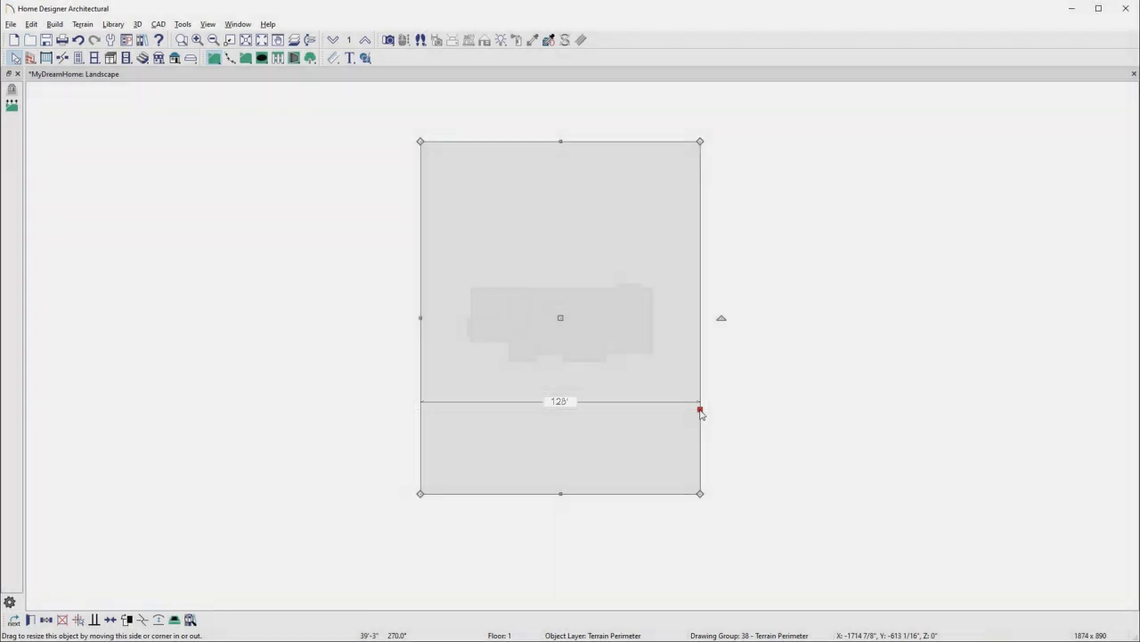
{"action": "left_click_drag", "start_coordinate": [701, 494], "coordinate": [738, 524]}
{"action": "left_click", "coordinate": [739, 530]}
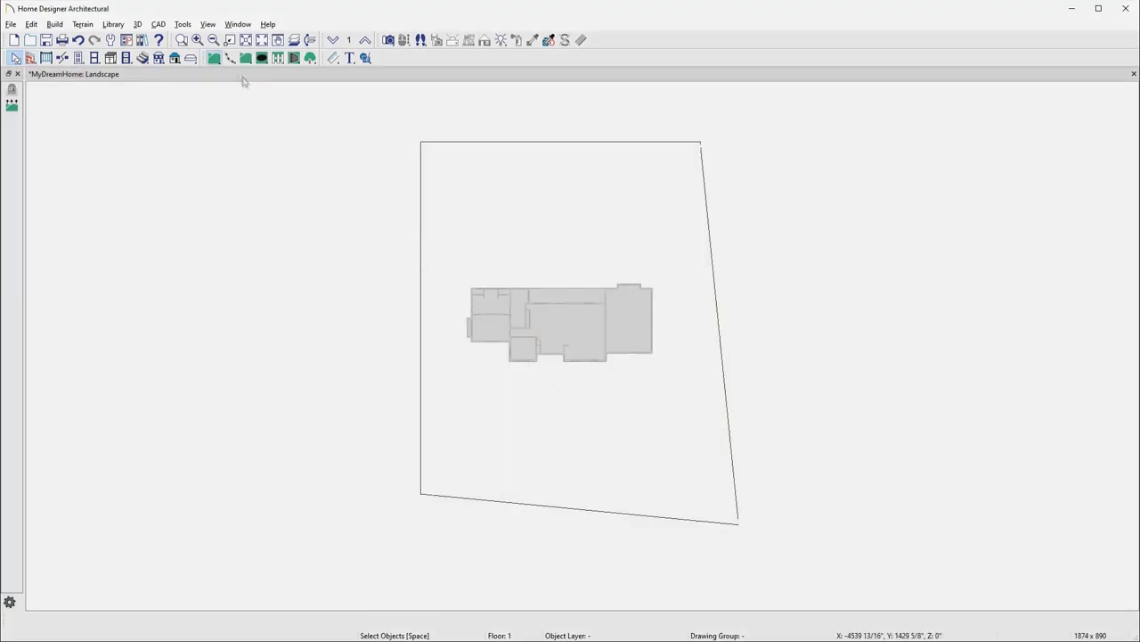
Step: Draw an elevation region over the house and front lot
{"action": "left_click", "coordinate": [230, 58]}
{"action": "left_click", "coordinate": [12, 121]}
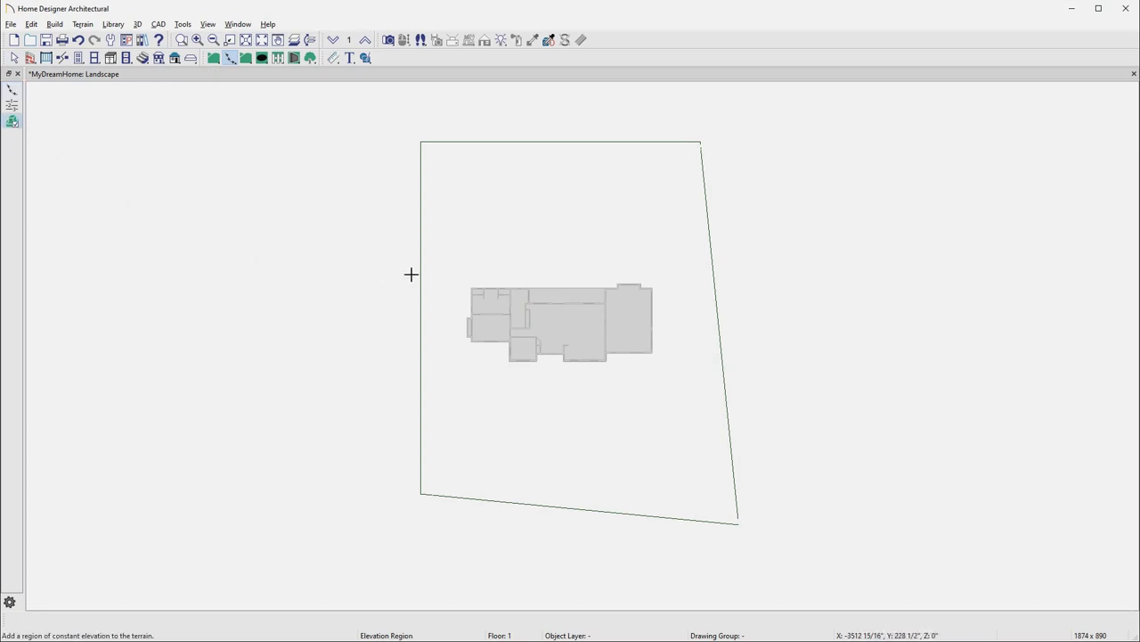
{"action": "left_click_drag", "start_coordinate": [412, 274], "coordinate": [761, 538]}
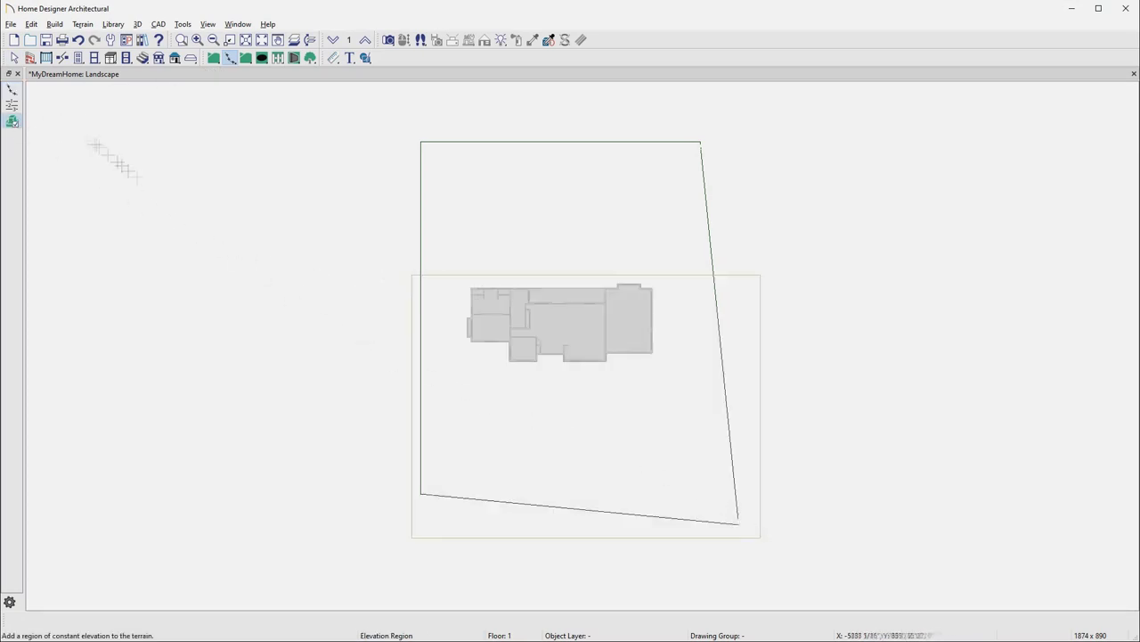
Step: Draw a -10' elevation line across the back of the lot so the terrain slopes
{"action": "left_click", "coordinate": [12, 104]}
{"action": "left_click_drag", "start_coordinate": [405, 149], "coordinate": [726, 150]}
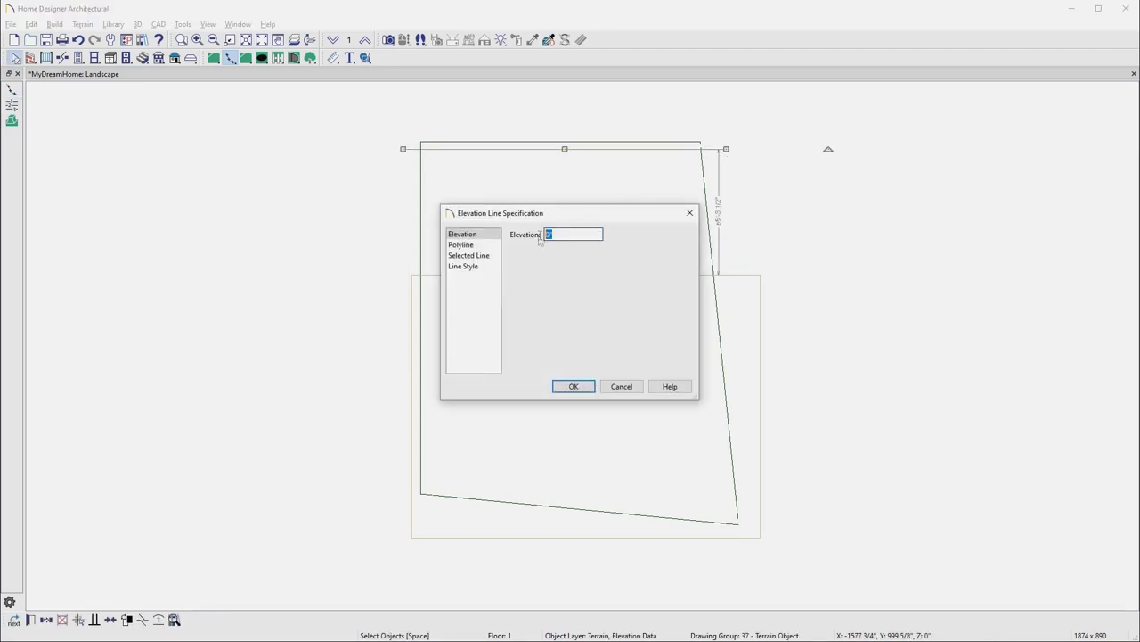
{"action": "type", "text": "-10'"}
{"action": "left_click", "coordinate": [566, 388]}
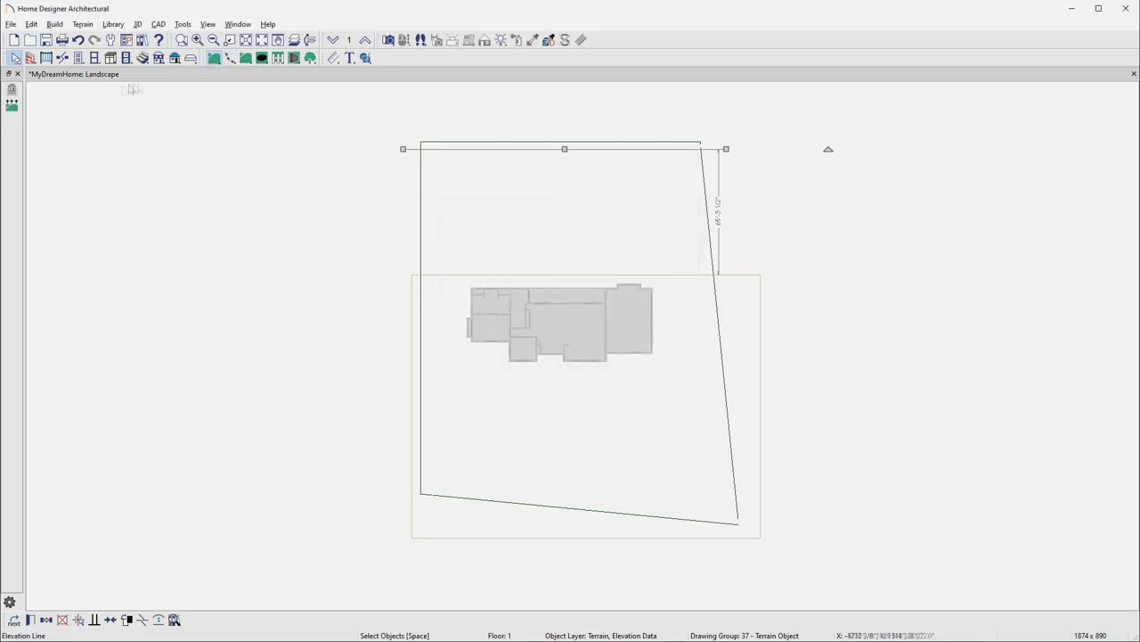
{"action": "left_click", "coordinate": [35, 112]}
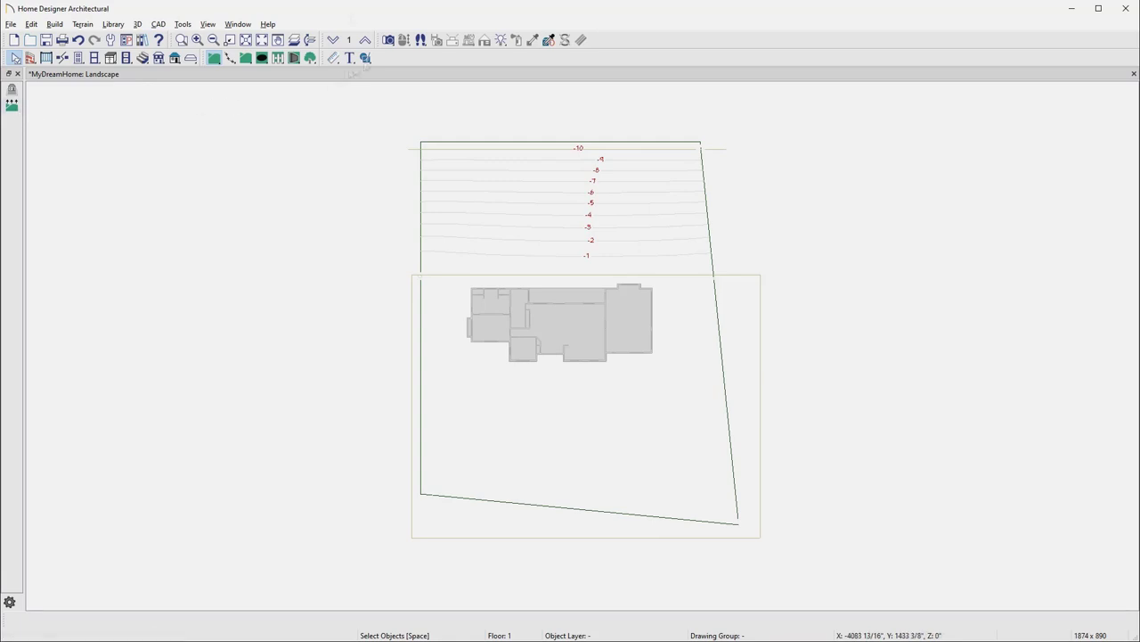
{"action": "left_click", "coordinate": [388, 40]}
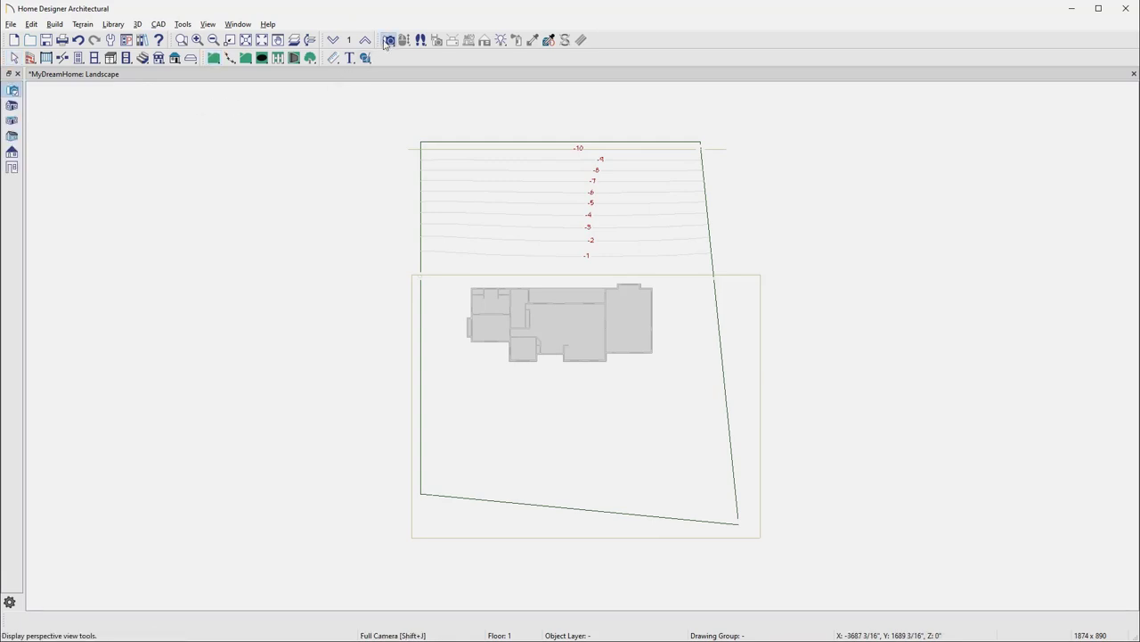
Step: Create a Perspective Full Overview camera and orbit it to see the house from another side
{"action": "left_click", "coordinate": [14, 108]}
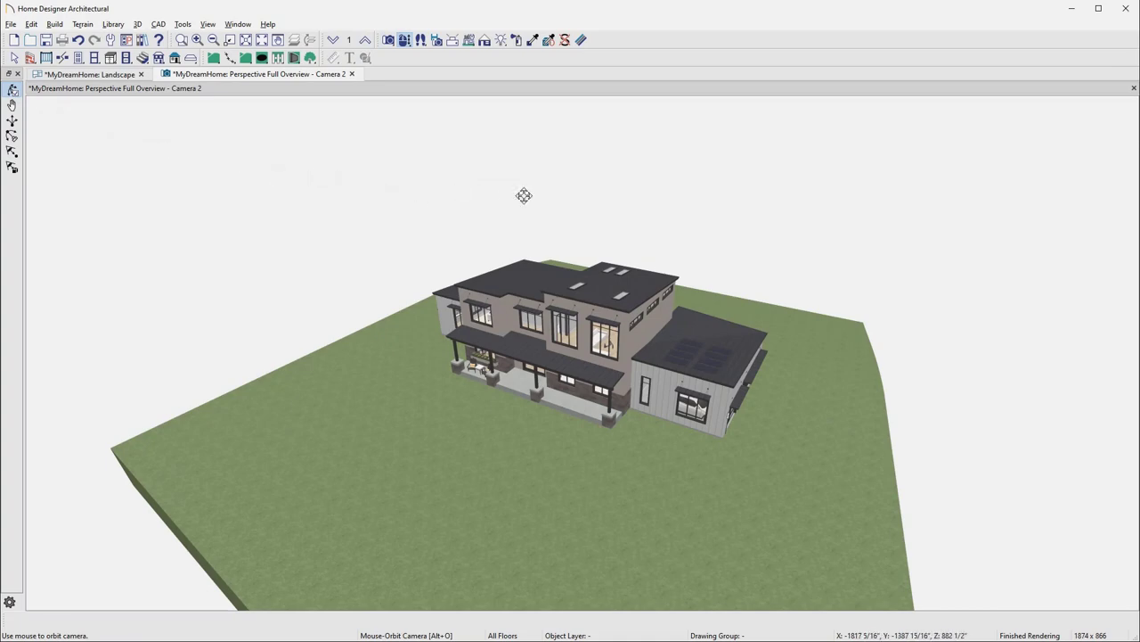
{"action": "left_click_drag", "start_coordinate": [525, 193], "coordinate": [237, 153]}
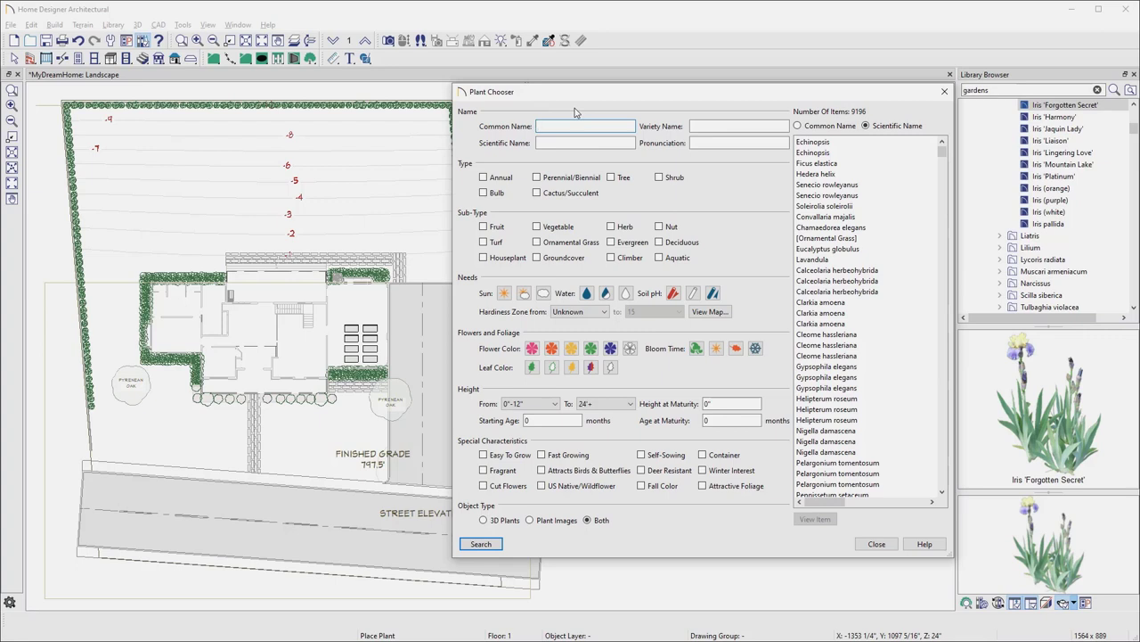
Step: Search the plant catalogue for 'Iris' and sort the results by common then scientific name
{"action": "type", "text": "Iris"}
{"action": "left_click", "coordinate": [490, 544]}
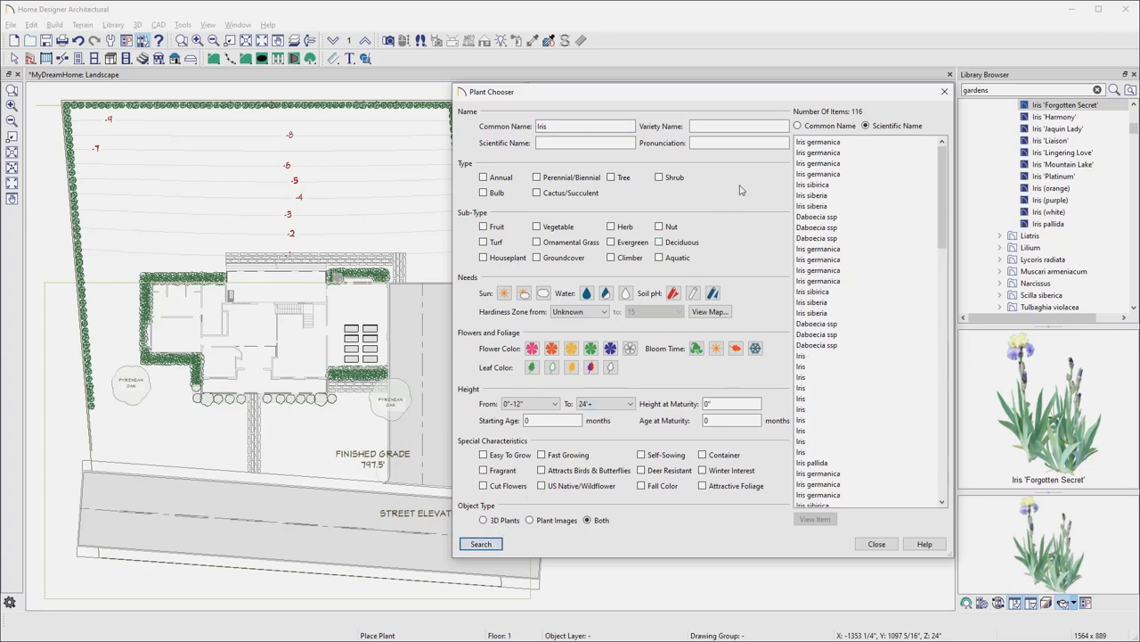
{"action": "left_click", "coordinate": [798, 127]}
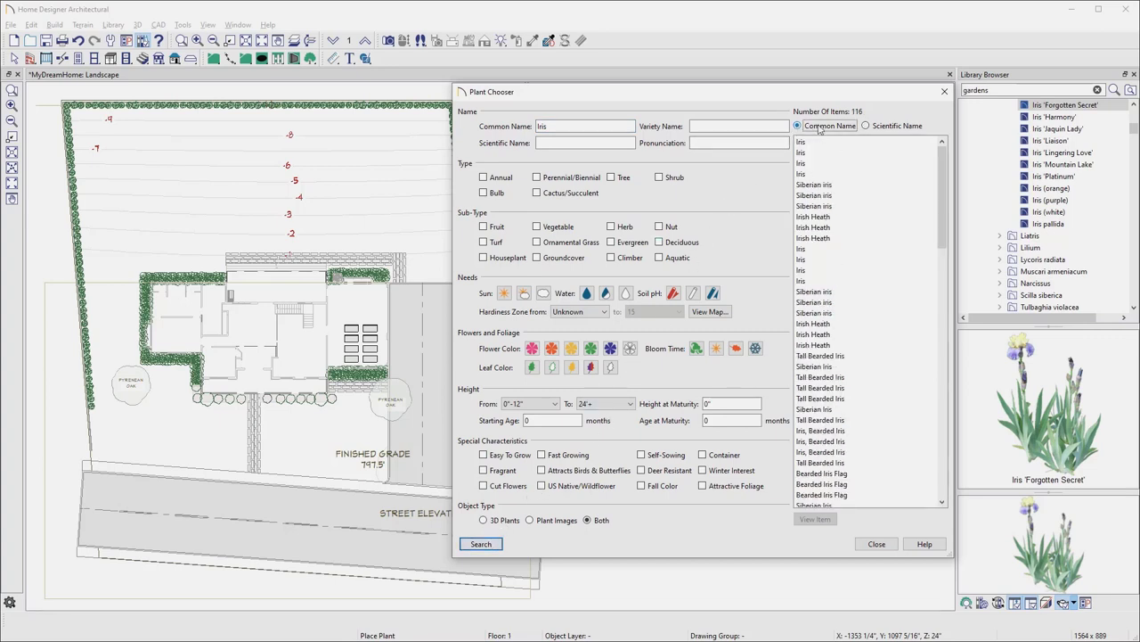
{"action": "left_click", "coordinate": [867, 128]}
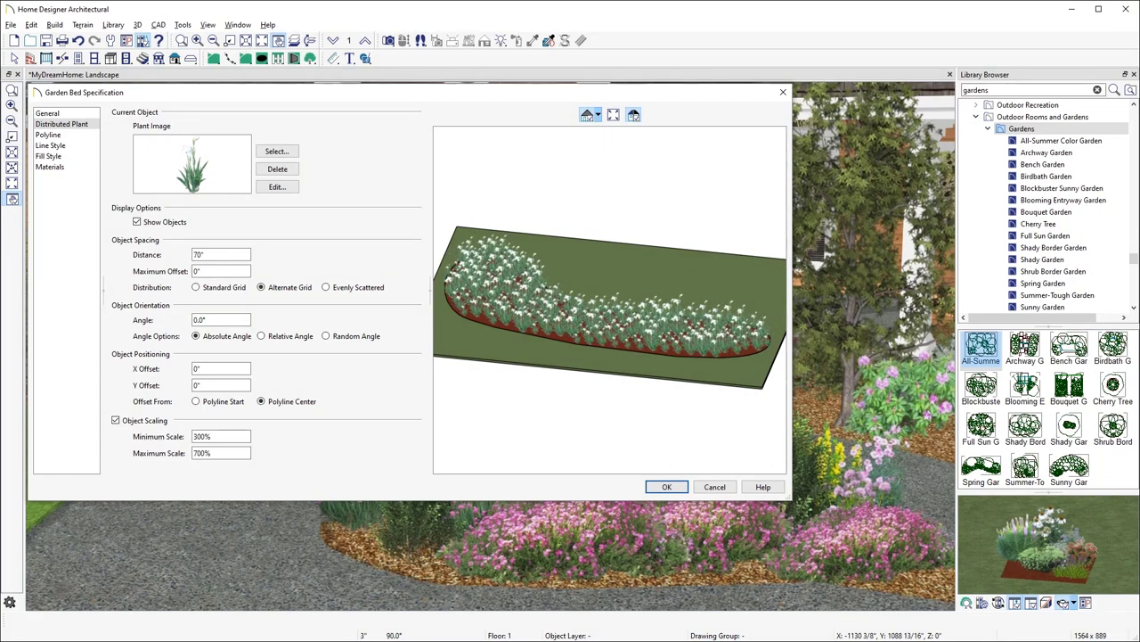
Step: Close the garden bed settings and show the iris's hardiness zone map for Eastern USA
{"action": "key", "text": "Return"}
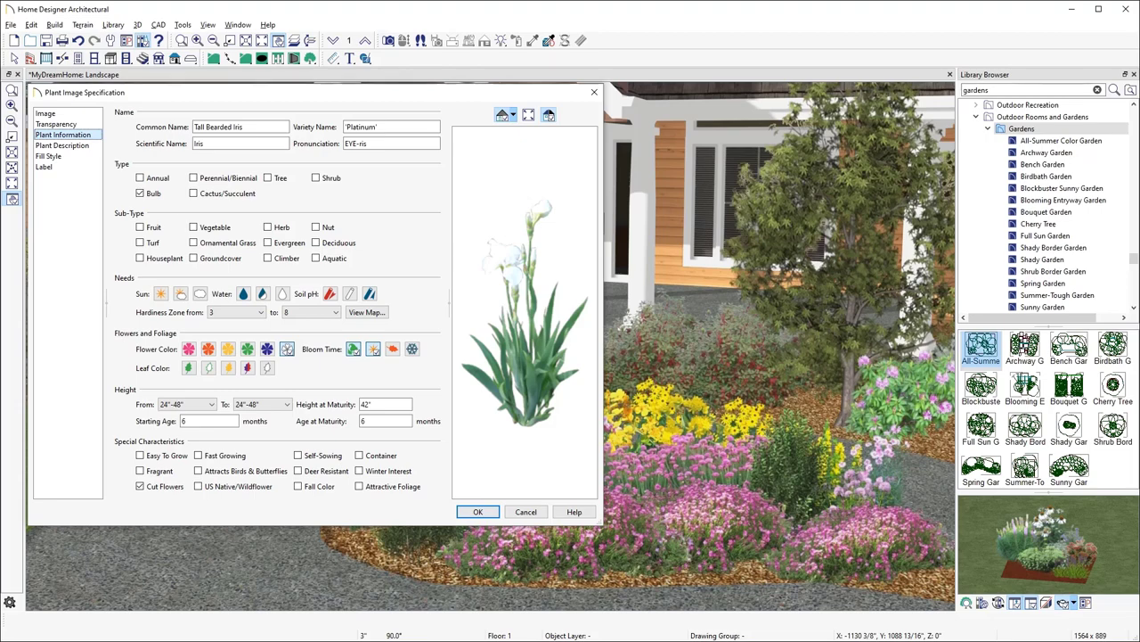
{"action": "left_click", "coordinate": [366, 312]}
{"action": "left_click", "coordinate": [575, 161]}
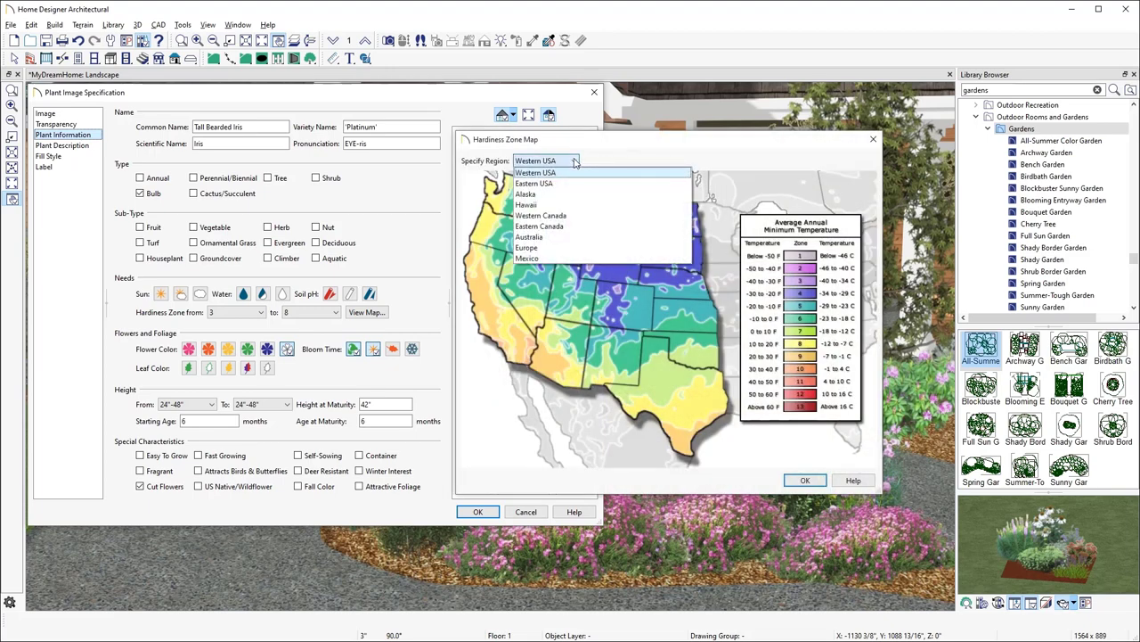
{"action": "left_click", "coordinate": [572, 184]}
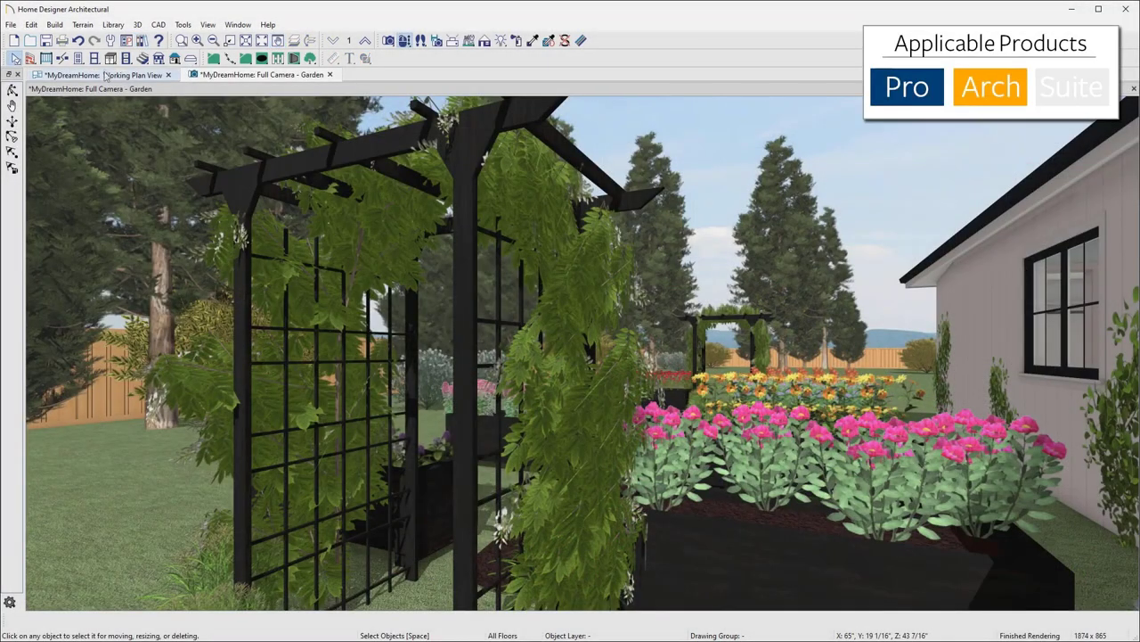
Step: Advance every plant to 56 months of growth with Grow all Plants
{"action": "left_click", "coordinate": [84, 25]}
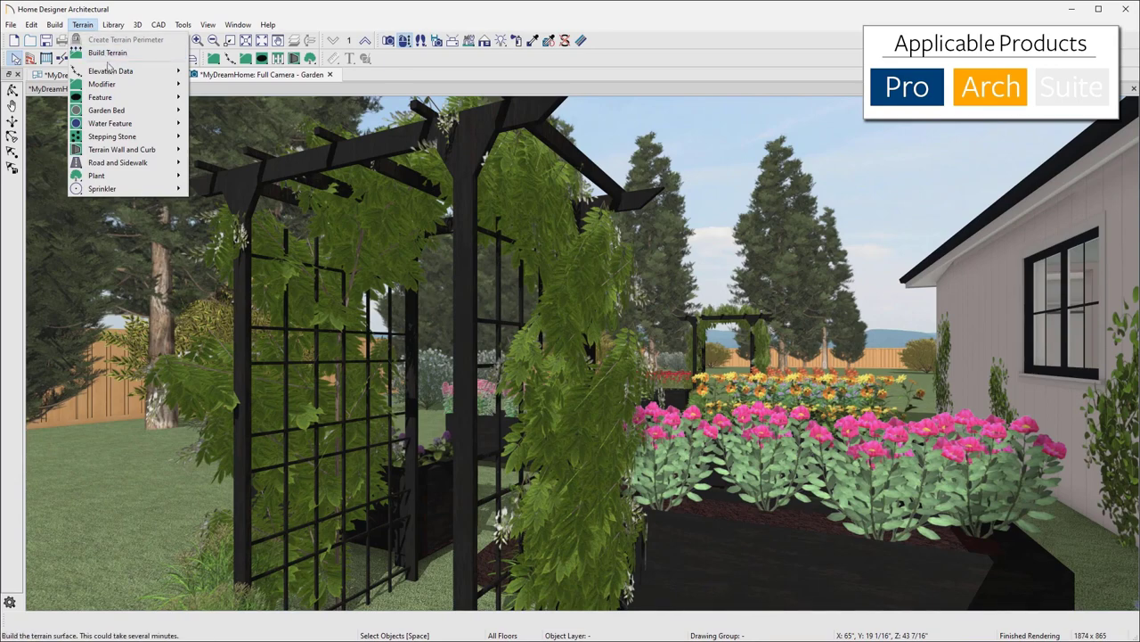
{"action": "mouse_move", "coordinate": [136, 182]}
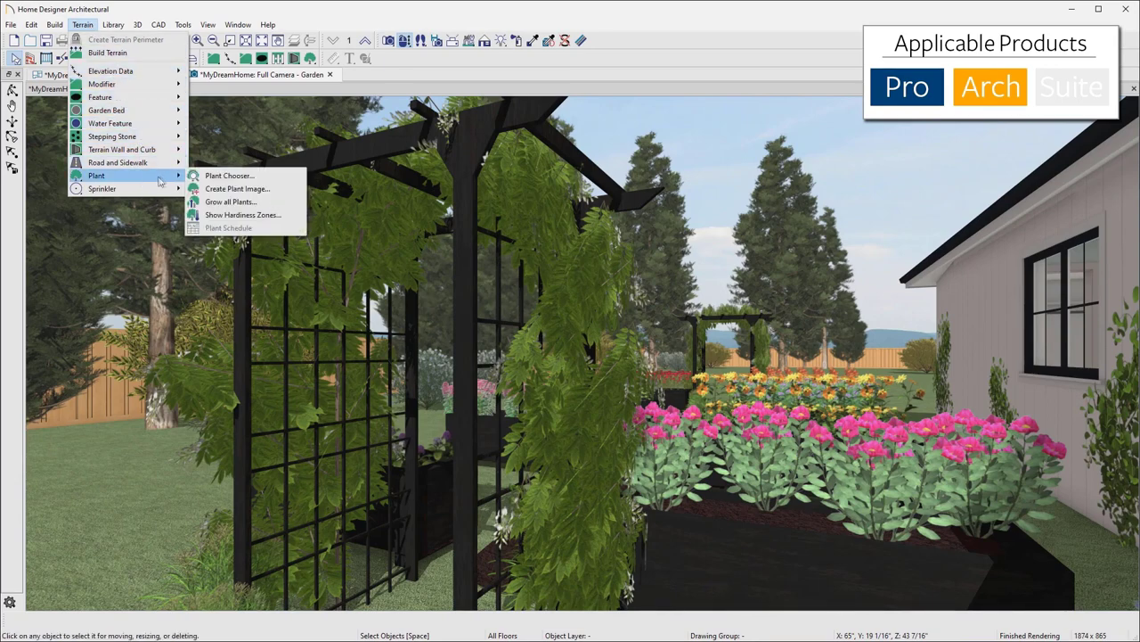
{"action": "left_click", "coordinate": [261, 203]}
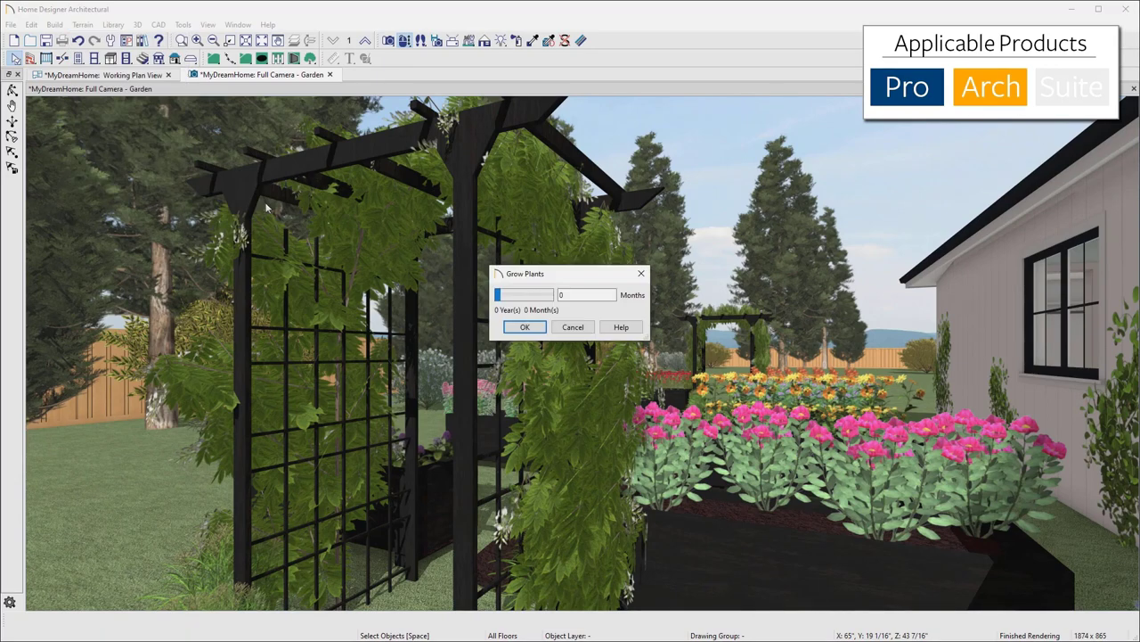
{"action": "left_click_drag", "start_coordinate": [497, 295], "coordinate": [511, 295]}
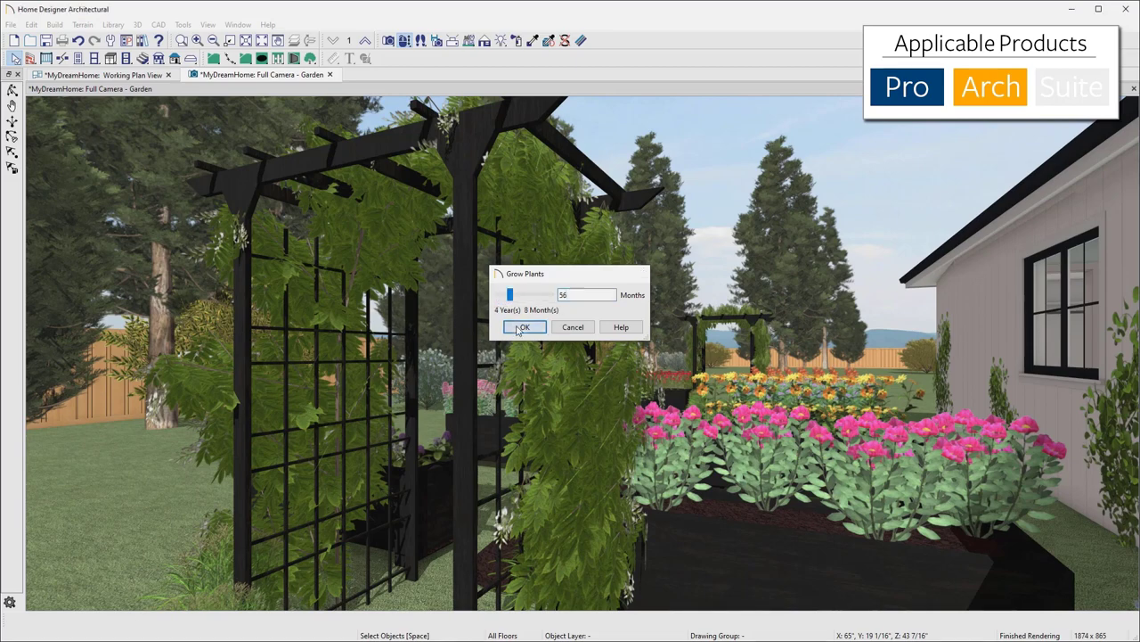
{"action": "left_click", "coordinate": [524, 327]}
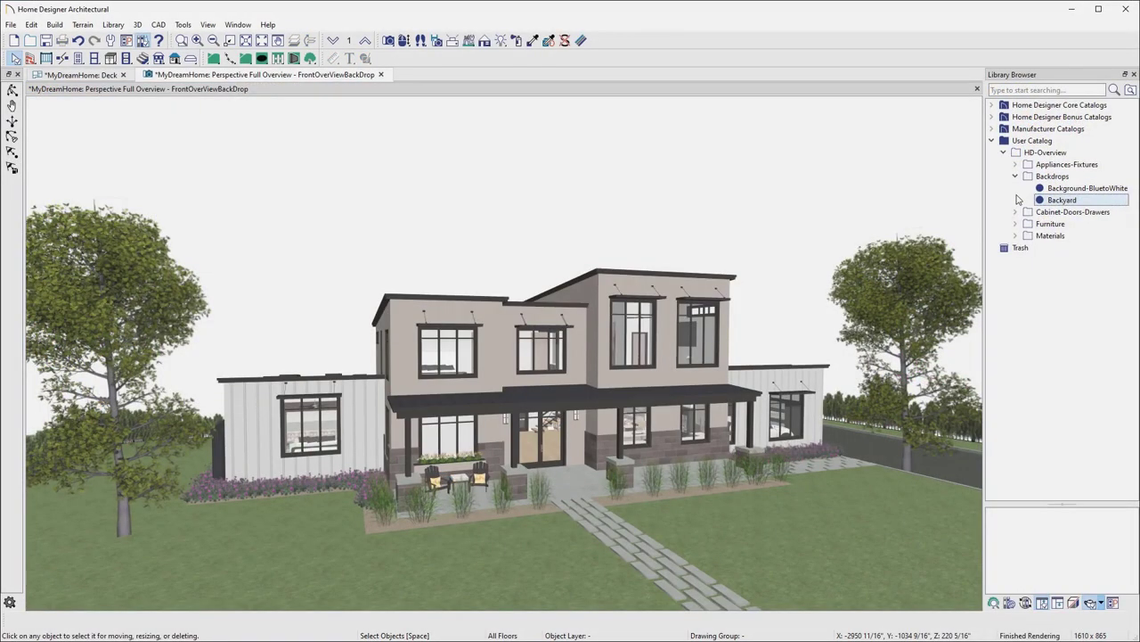
Step: Apply the Backyard sky-and-mountains backdrop from the HD-Overview Backdrops catalog to the 3D view
{"action": "left_click", "coordinate": [1040, 201]}
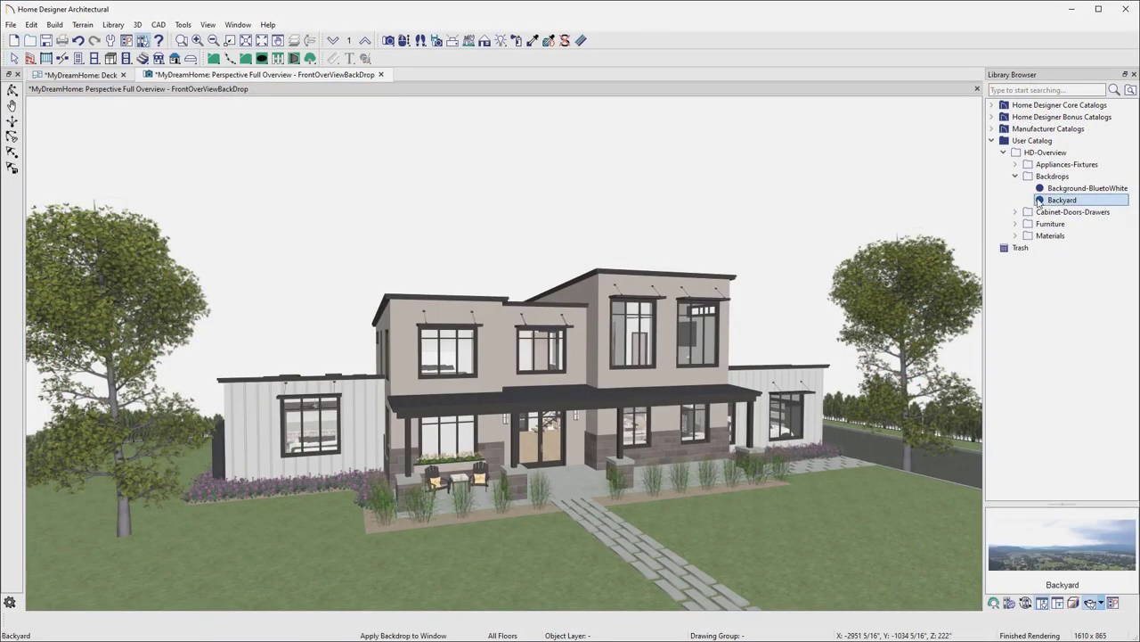
{"action": "left_click", "coordinate": [904, 186]}
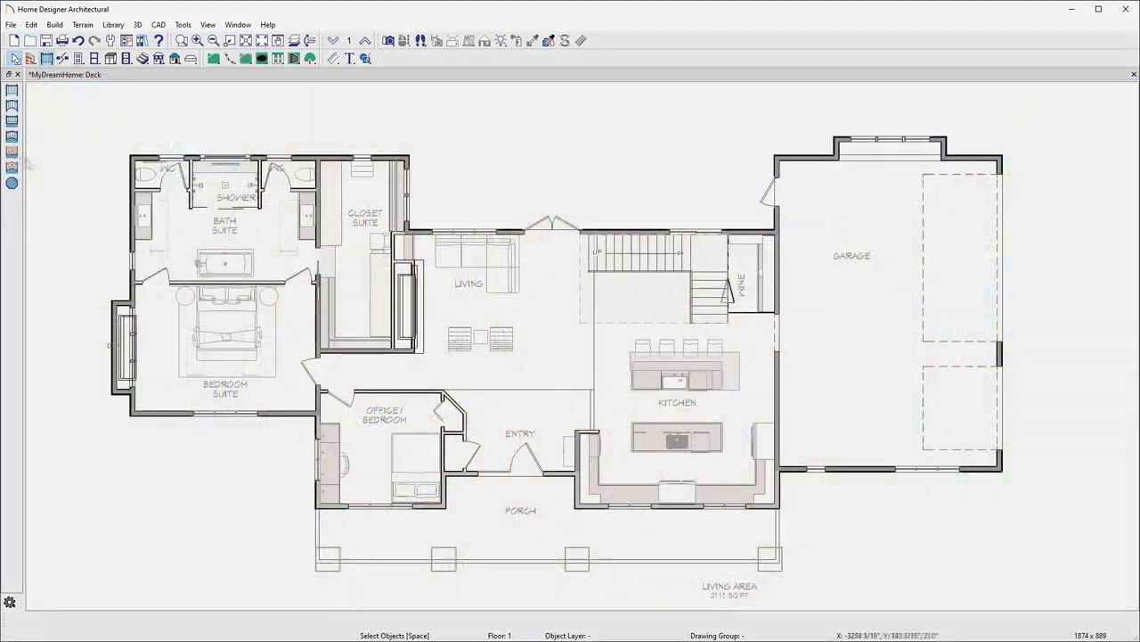
Step: Draw a straight deck edge out from the back wall of the house
{"action": "left_click", "coordinate": [12, 152]}
{"action": "mouse_move", "coordinate": [408, 158]}
{"action": "left_mouse_down"}
{"action": "mouse_move", "coordinate": [408, 114]}
{"action": "mouse_move", "coordinate": [613, 113]}
{"action": "mouse_move", "coordinate": [774, 113]}
{"action": "mouse_move", "coordinate": [773, 157]}
{"action": "left_mouse_up"}
{"action": "key", "text": "space"}
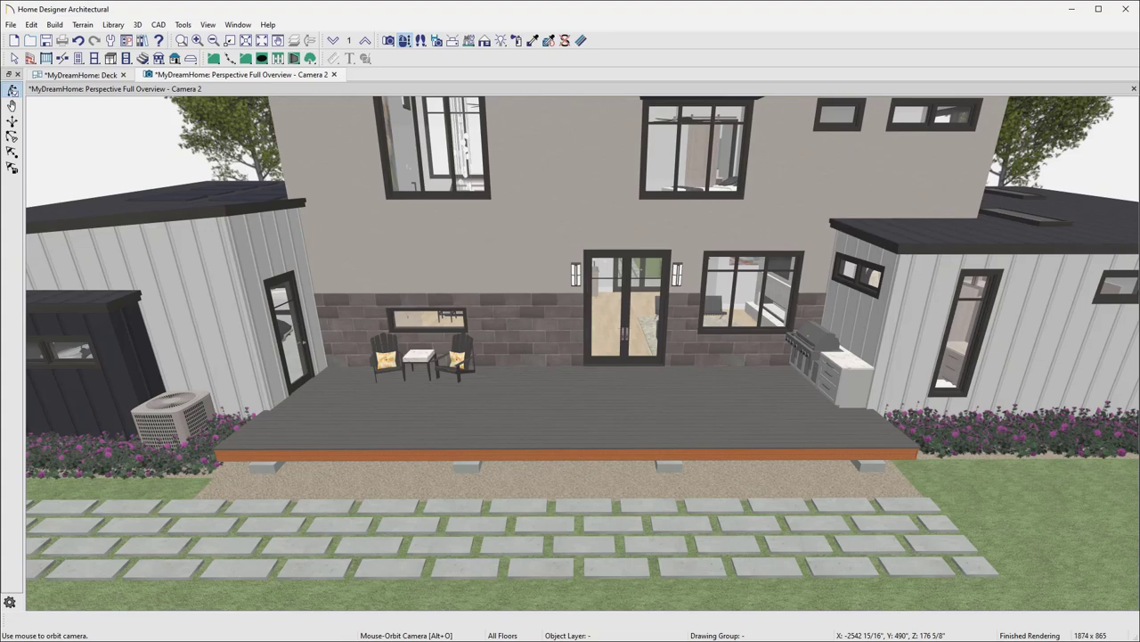
Step: Orbit the 3D camera over the deck and render the full-colour view
{"action": "left_click_drag", "start_coordinate": [612, 183], "coordinate": [615, 240]}
{"action": "left_click_drag", "start_coordinate": [809, 571], "coordinate": [760, 505]}
{"action": "key", "text": "space"}
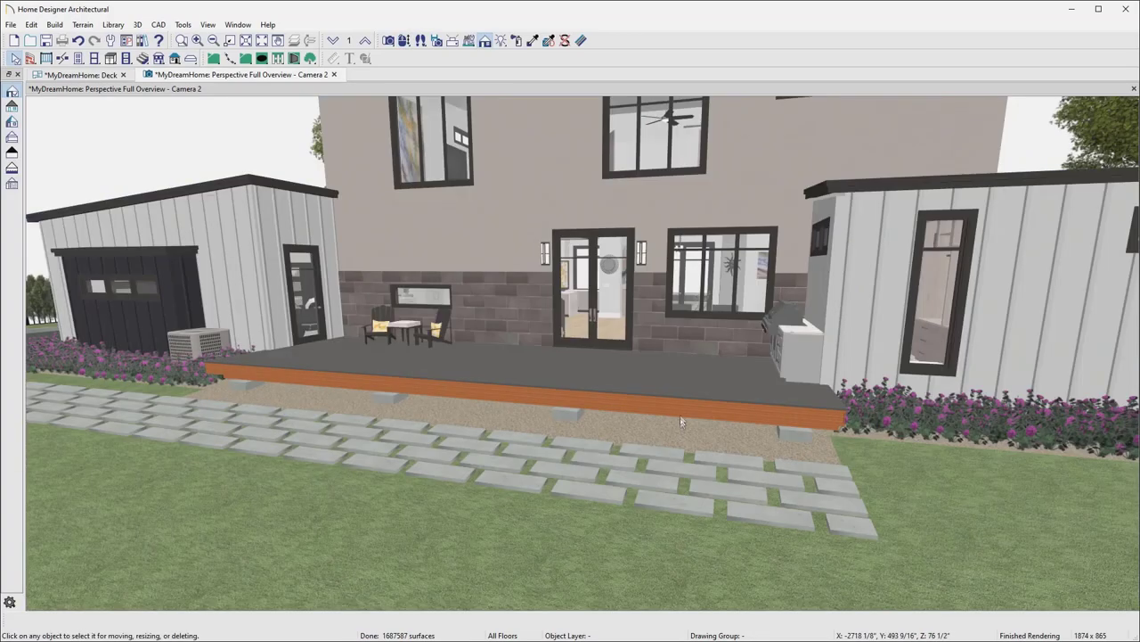
Step: Review the deck's Structure and Deck specification pages, then generate its materials list
{"action": "double_click", "coordinate": [675, 369]}
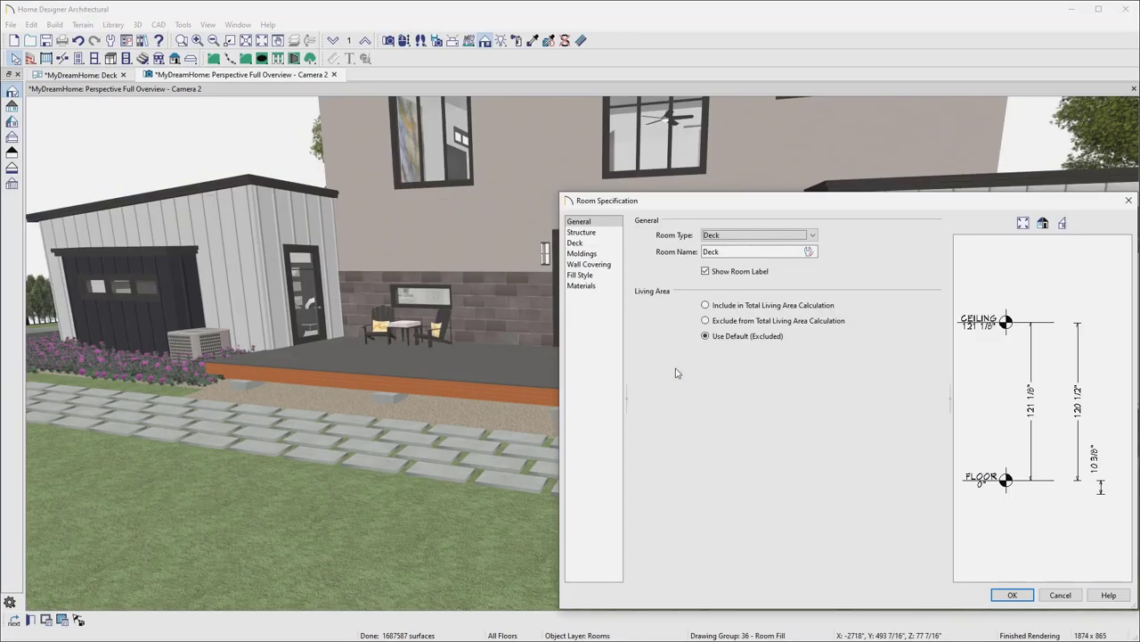
{"action": "left_click", "coordinate": [582, 232]}
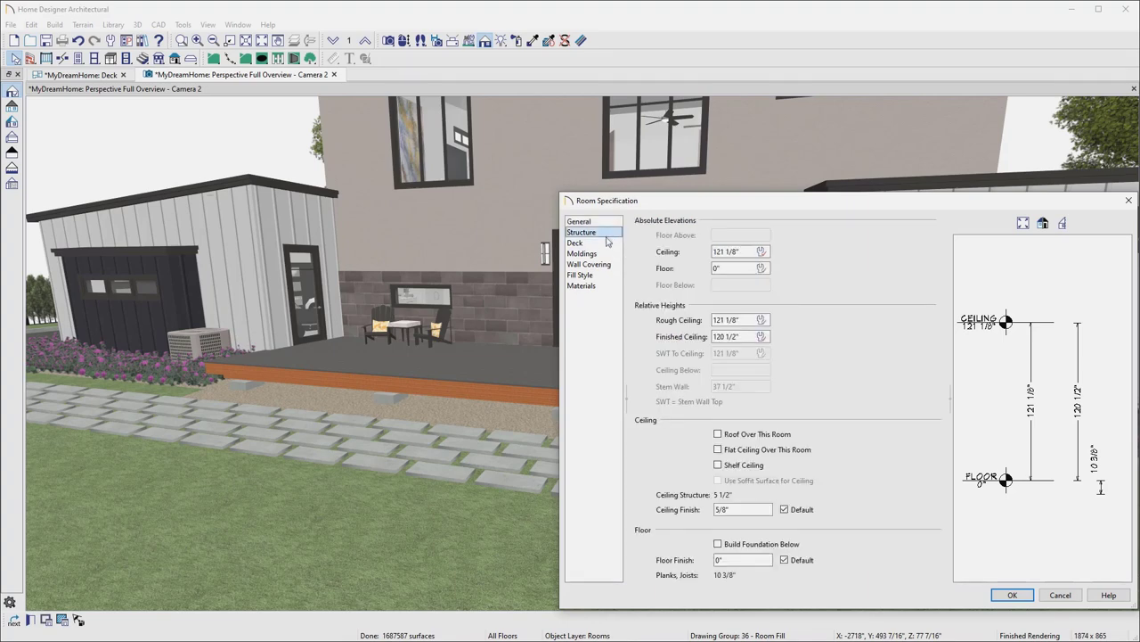
{"action": "left_click", "coordinate": [592, 243]}
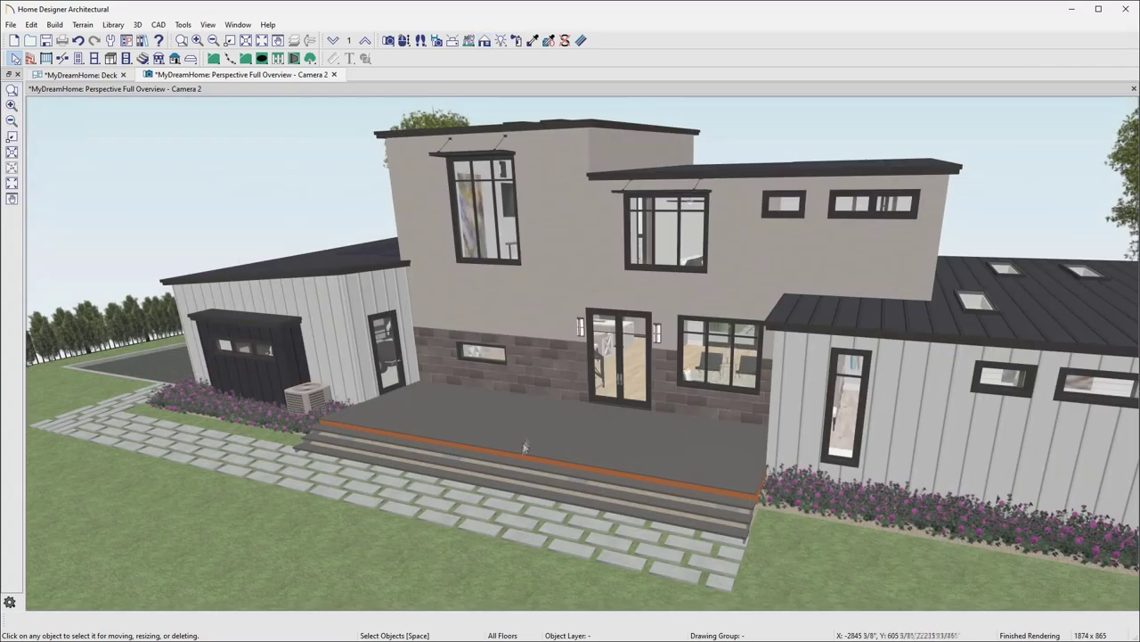
{"action": "left_click", "coordinate": [526, 446]}
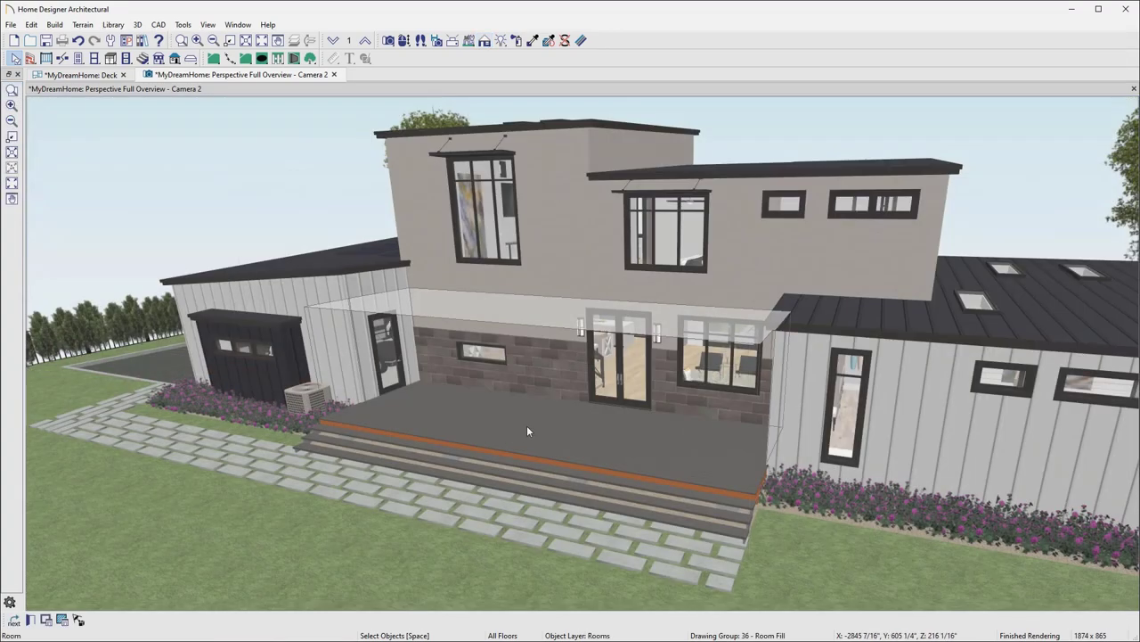
{"action": "left_click", "coordinate": [62, 620]}
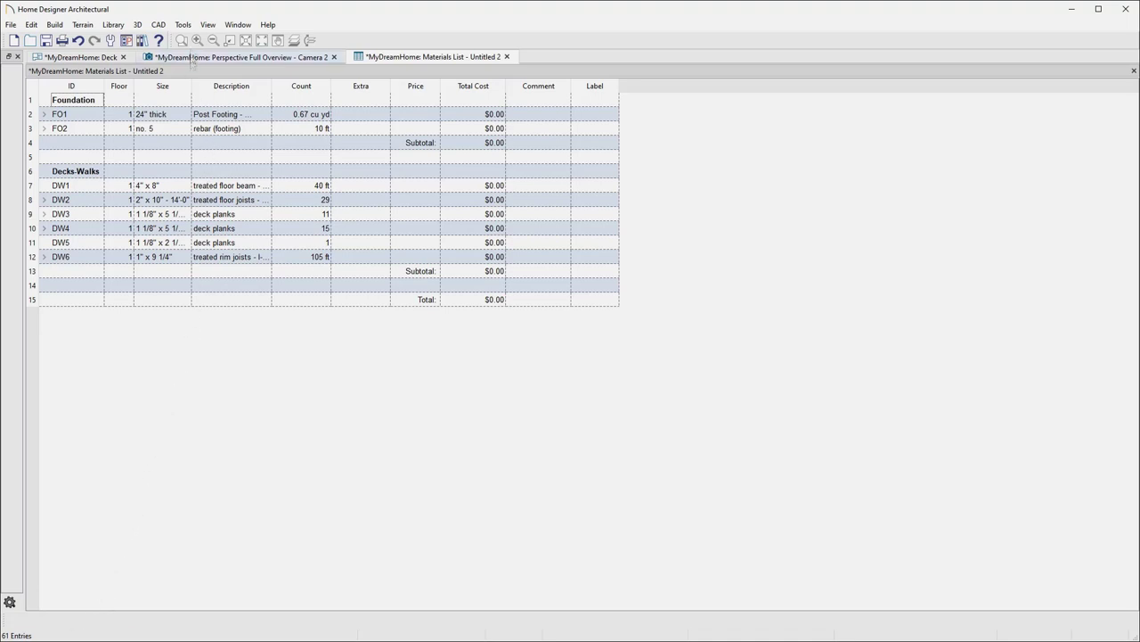
Step: Open Tools > Materials List > Structural Member Reporting and expand the Reporting Method options
{"action": "left_click", "coordinate": [187, 27]}
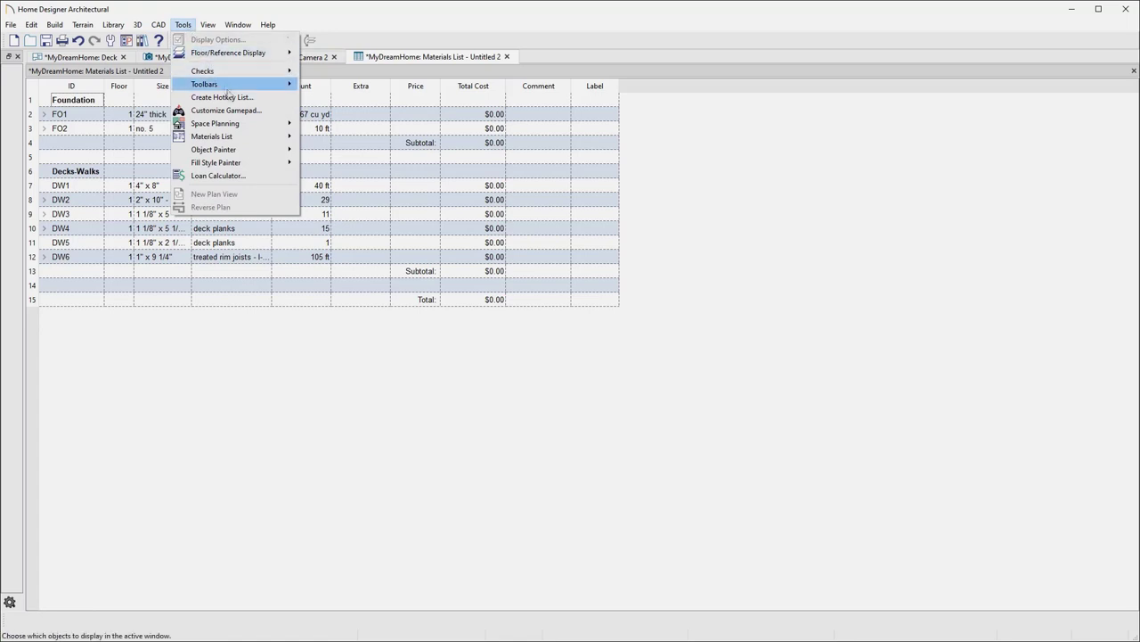
{"action": "mouse_move", "coordinate": [255, 145]}
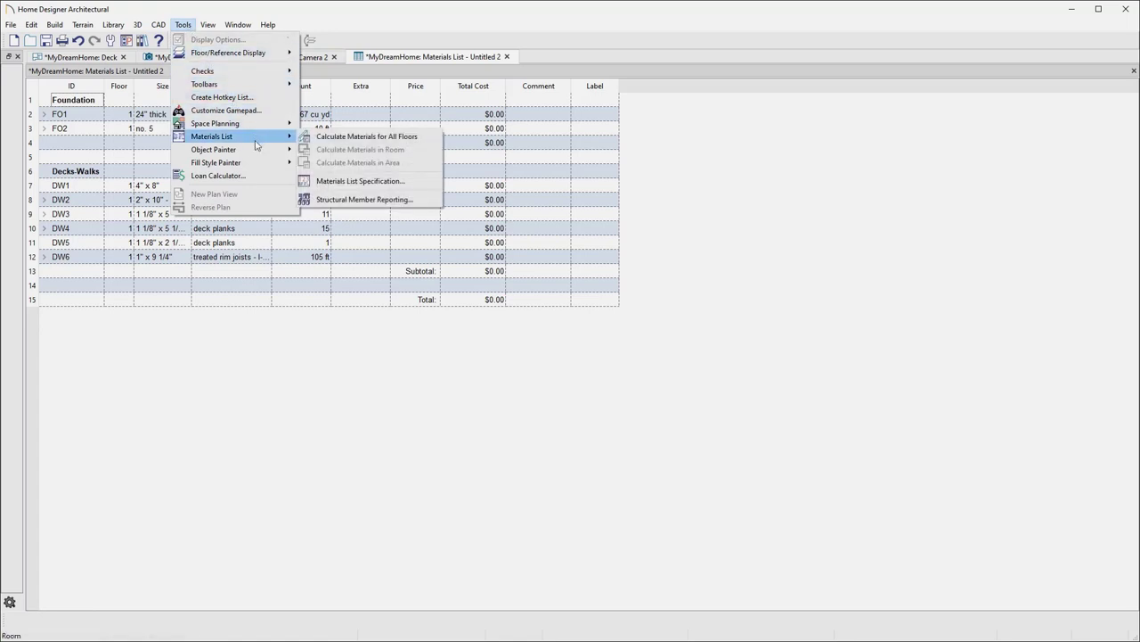
{"action": "left_click", "coordinate": [421, 202]}
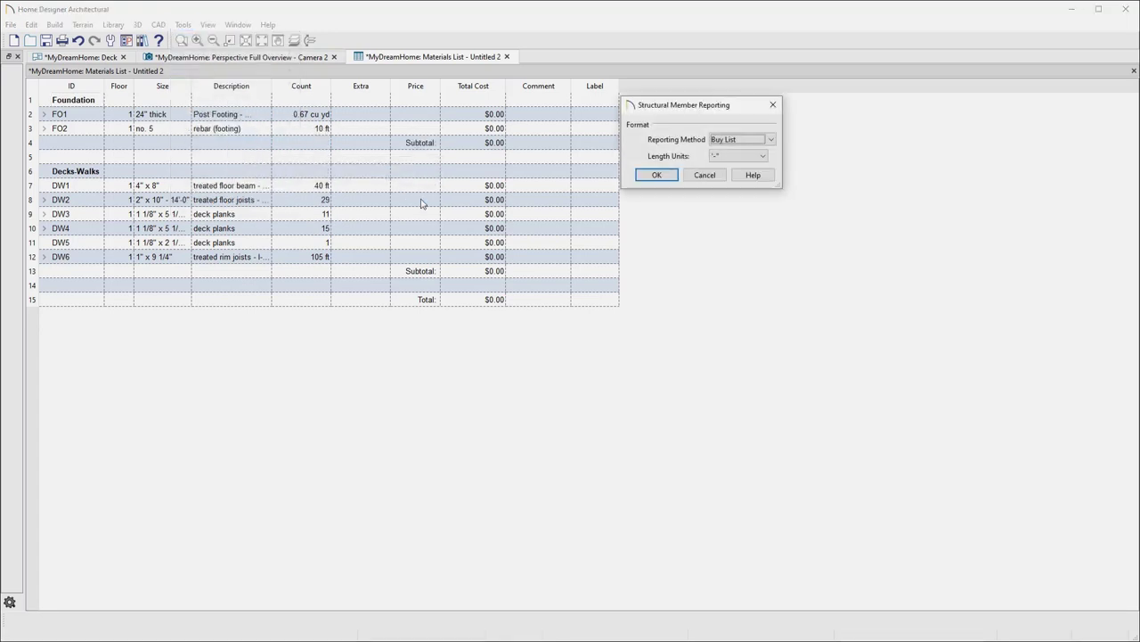
{"action": "left_click", "coordinate": [772, 139]}
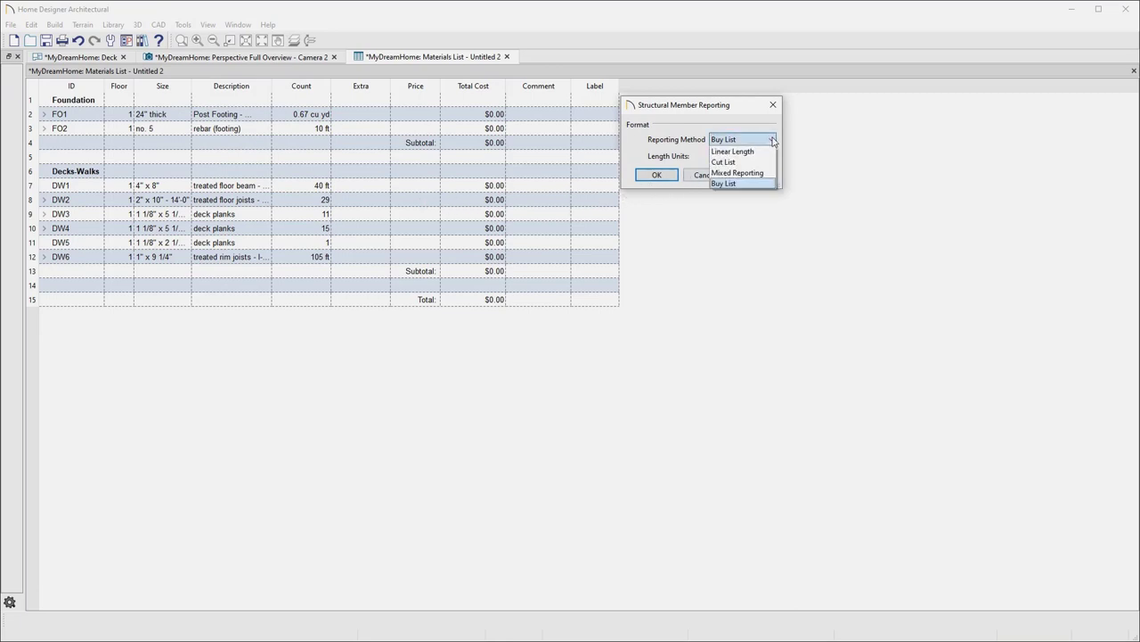